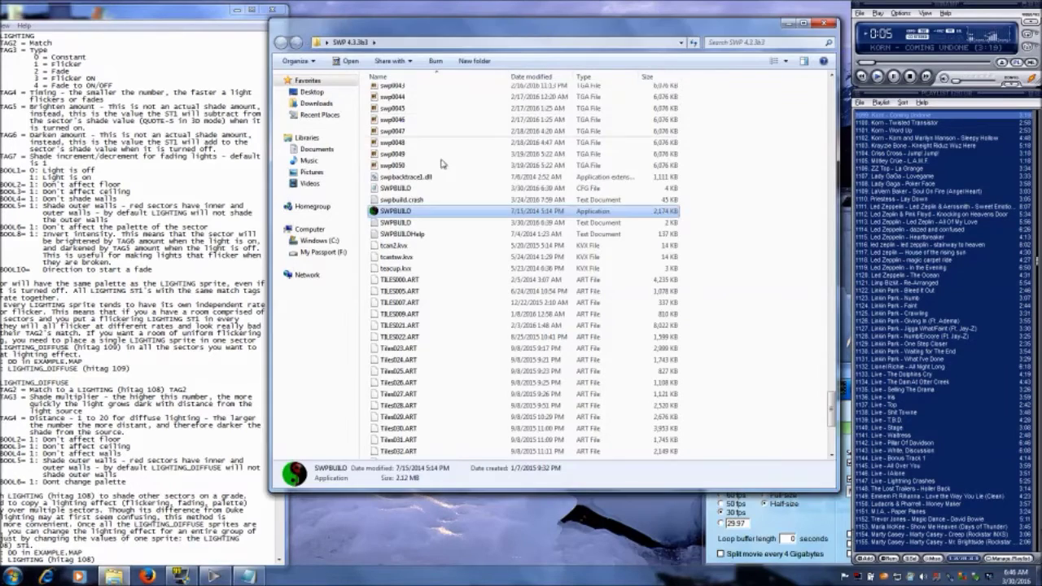
- Launch SWPBUILD from the SWP 4.3.3b3 folder and start a new blank map in the 2D editor
double_click(407, 211)
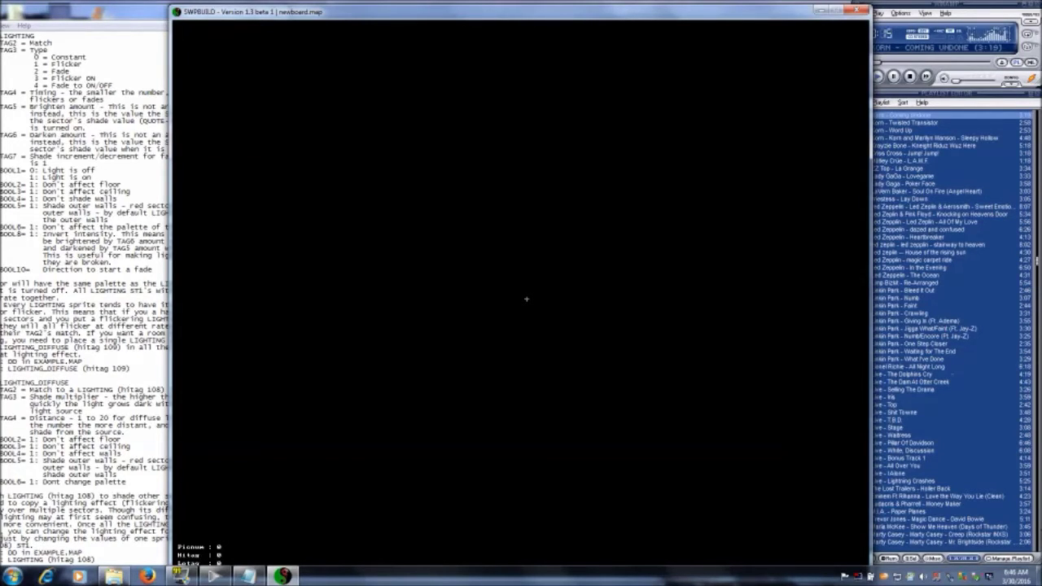
key(KP_Enter)
key(Escape)
key(n)
key(y)
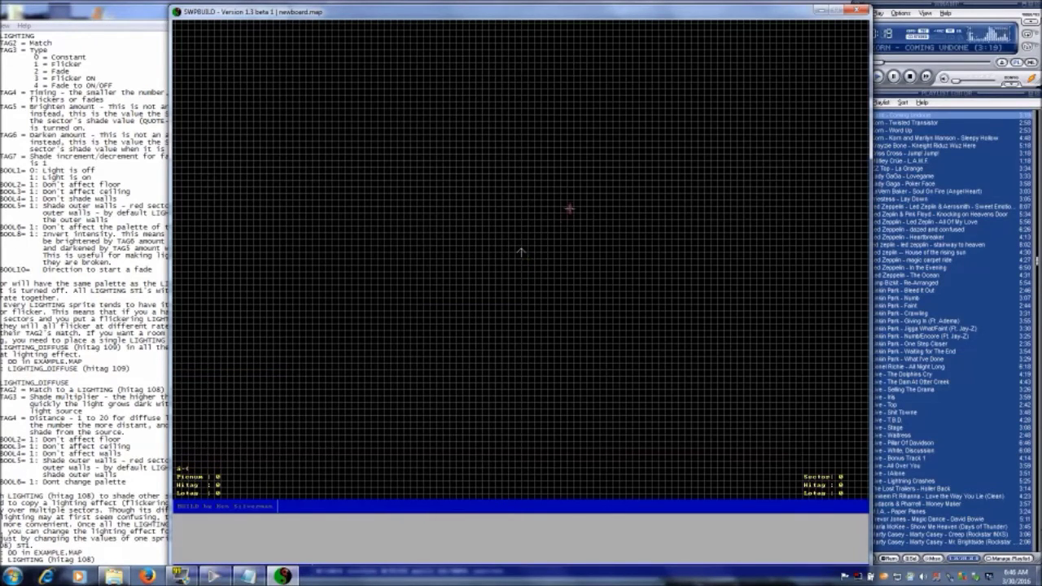
- Draw a large square sector around the player start position as the outer room
key(space)
key(space)
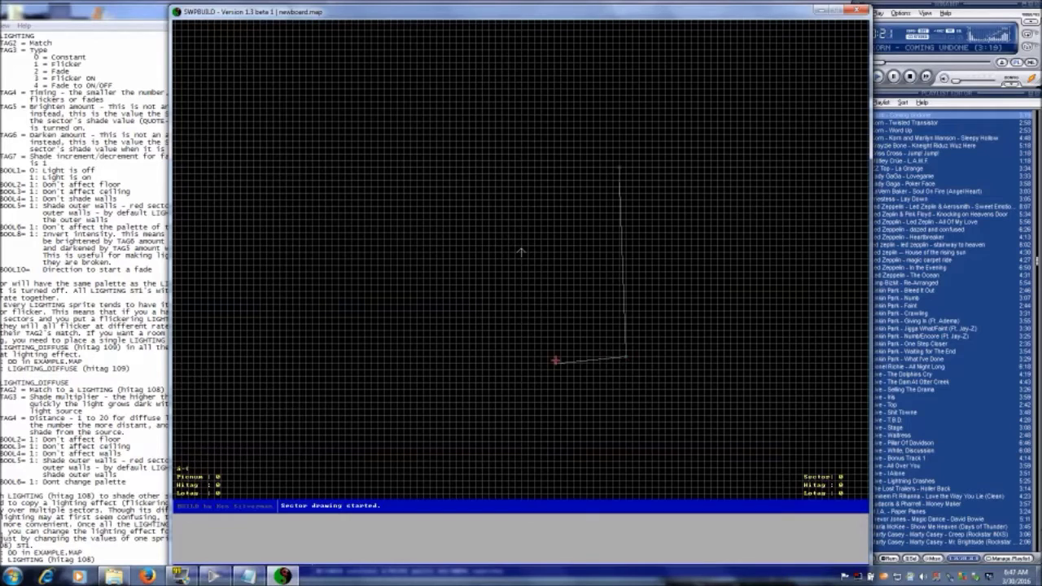
key(space)
key(space)
key(space)
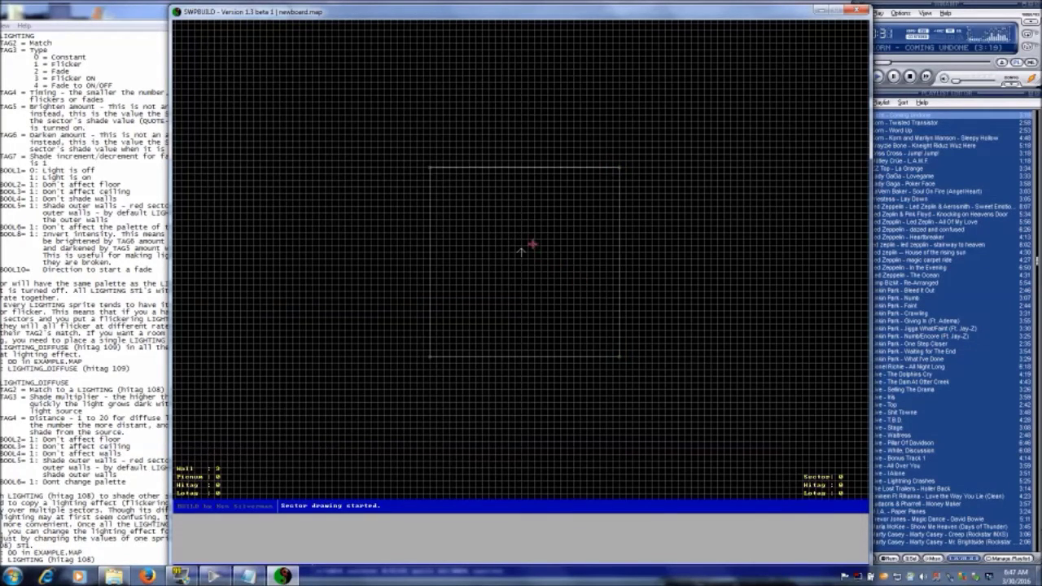
- Draw a small square loop in the centre of the room to form a pillar
key(space)
key(space)
key(space)
key(space)
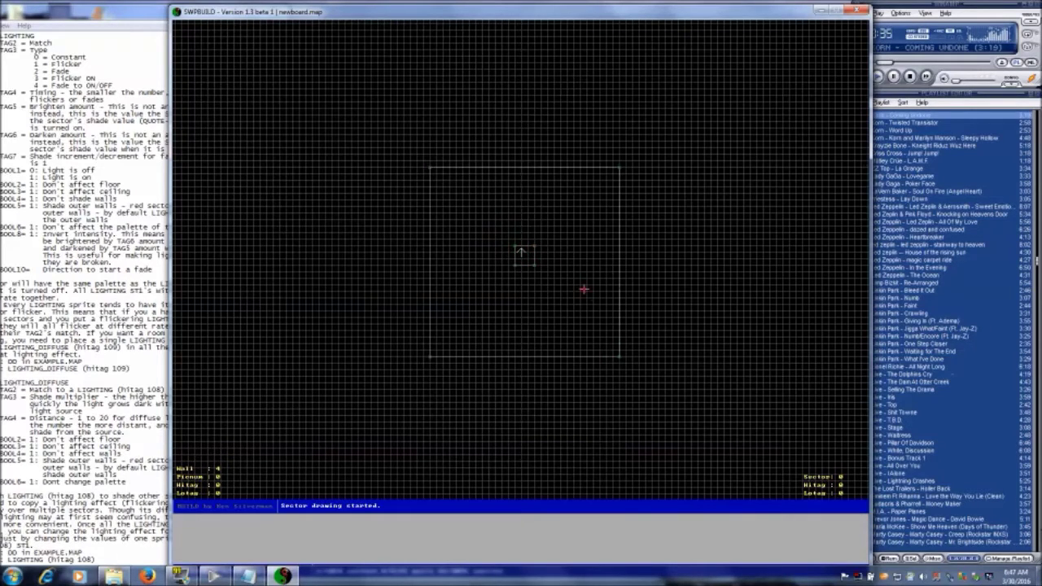
- Raise the room's ceiling in the 3D view to make the room and its central pillar several times taller
key(KP_Enter)
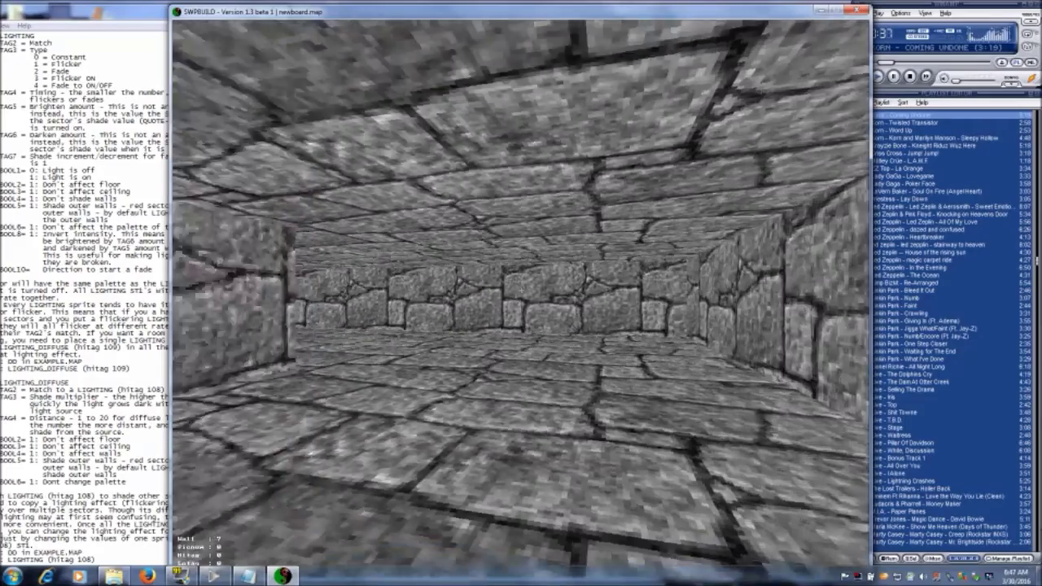
key(Right)
key(Down)
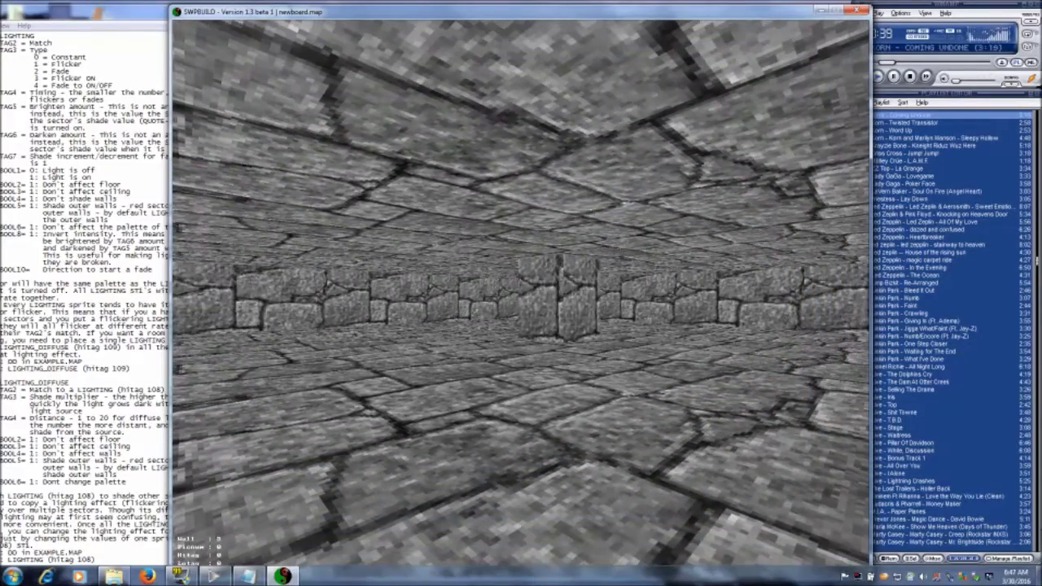
key(Page_Up)
key(Page_Up)
key(Page_Up)
key(Page_Up)
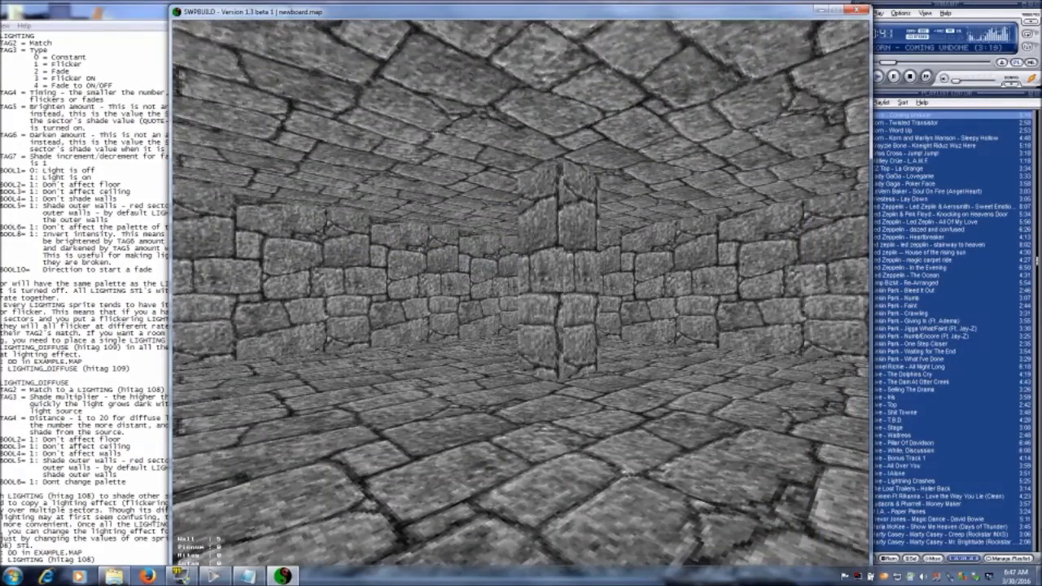
key(Page_Up)
key(Page_Up)
key(Up)
key(Right)
key(Left)
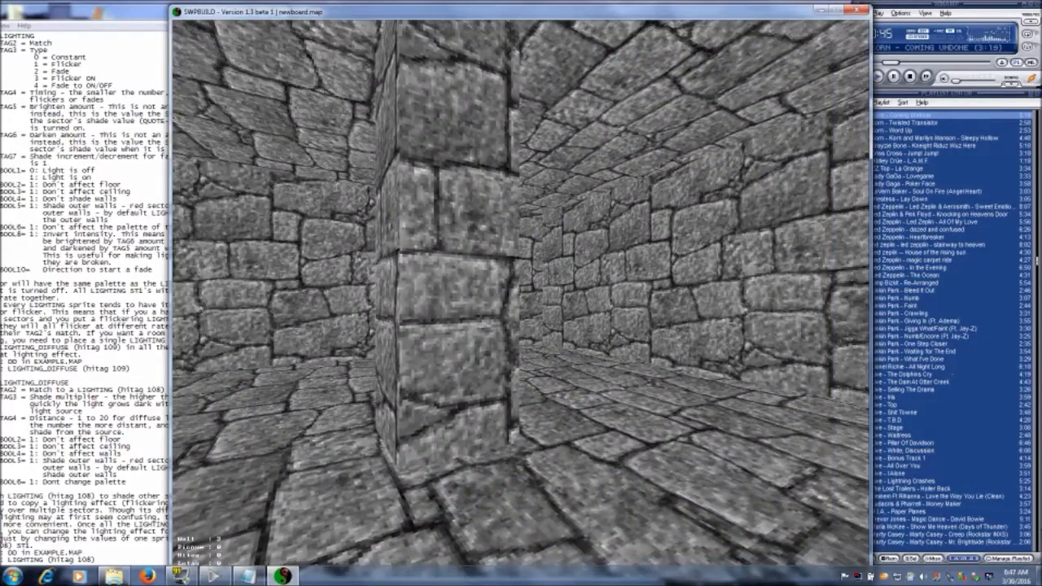
- Select the whole room sector and darken its walls, floor and ceiling to a shade of 30
key(KP_Enter)
key(KP_Enter)
key(Right)
key(KP_Enter)
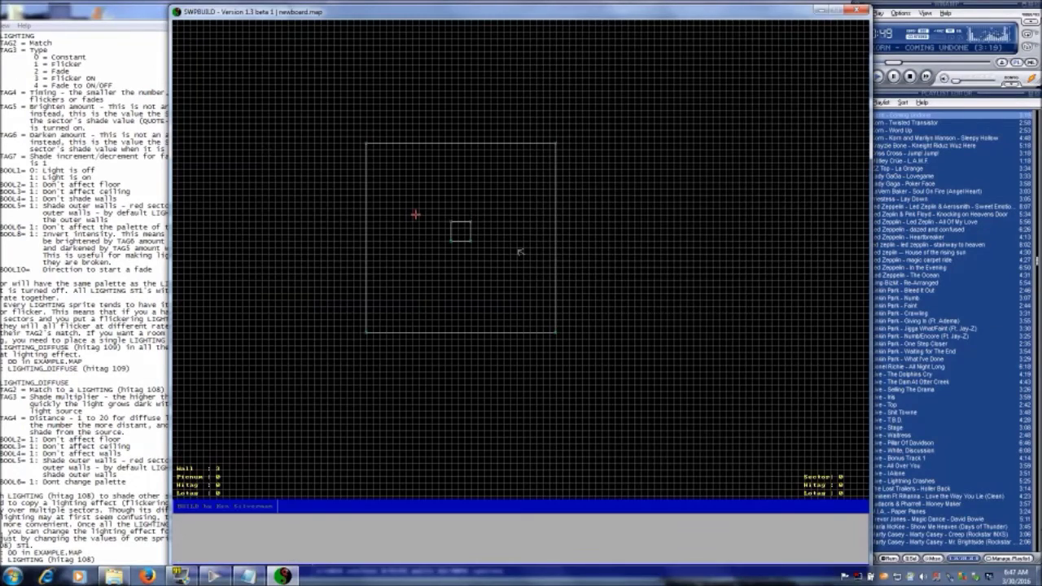
alt+drag(433, 333, 344, 382)
right_click(505, 177)
key(KP_Enter)
key(Left)
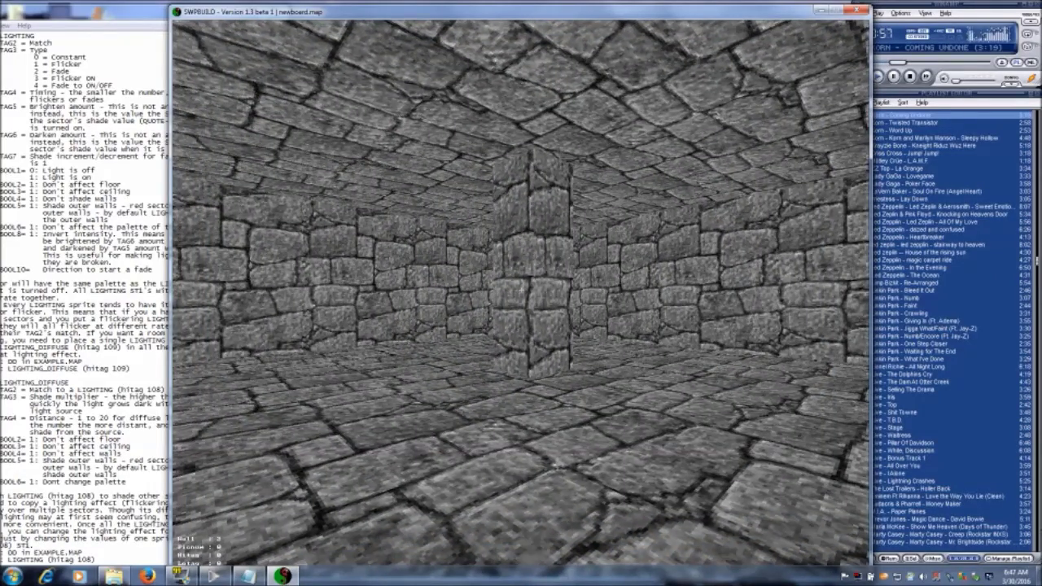
key(KP_Subtract)
key(KP_Add)
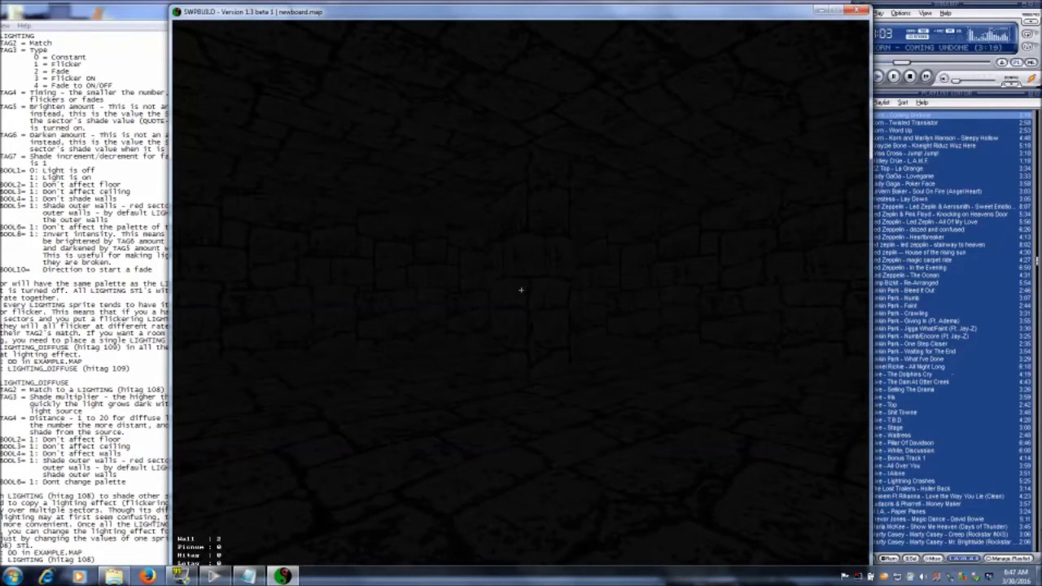
key(apostrophe+s)
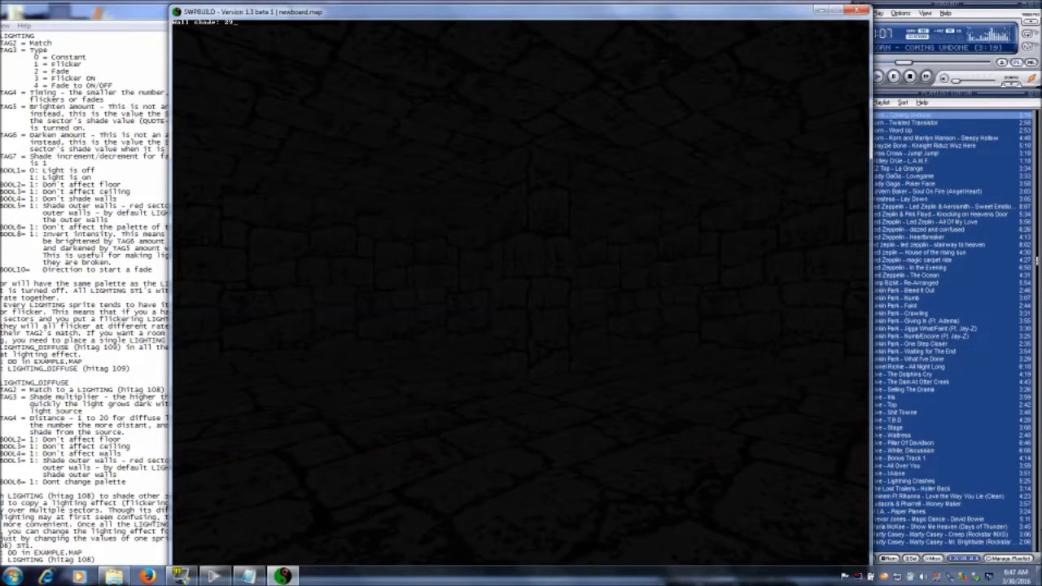
key(Return)
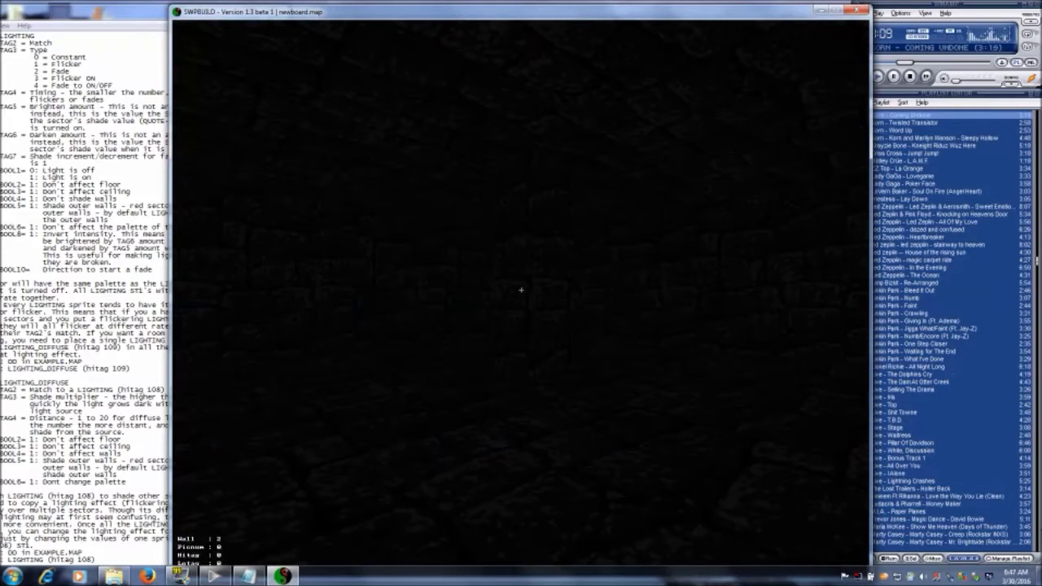
- Set the shade of the room's floor to 0
key(Right)
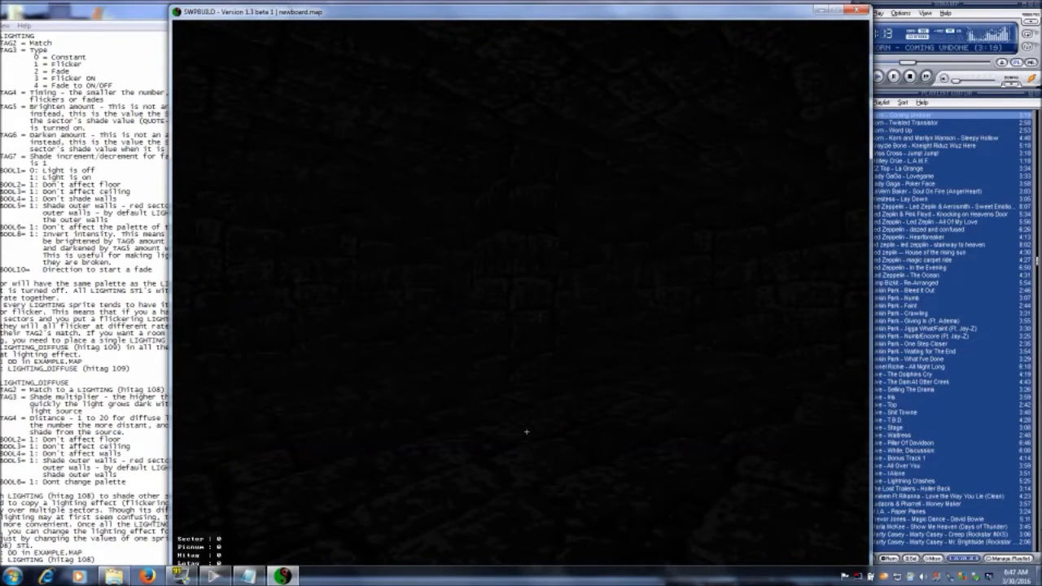
key(alt+s)
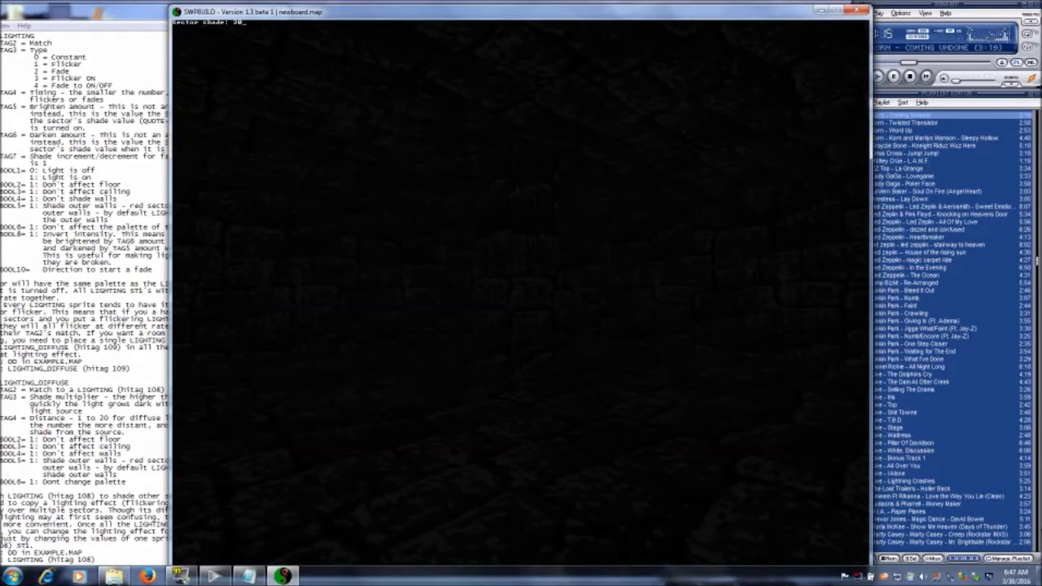
key(BackSpace)
key(BackSpace)
key(Return)
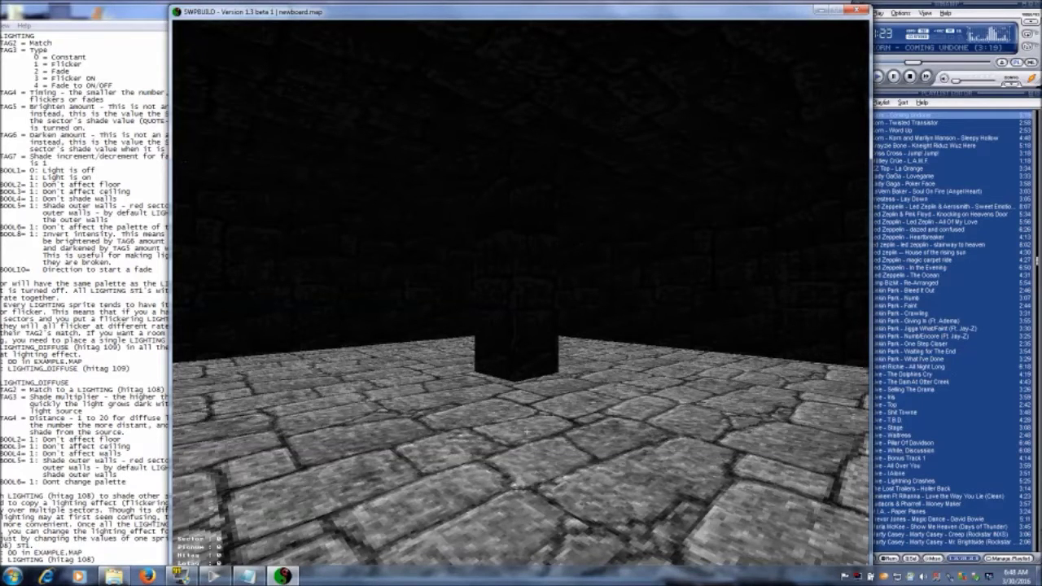
key(KP_Enter)
key(KP_Enter)
- Set the floor's shade back to 30
key(apostrophe+s)
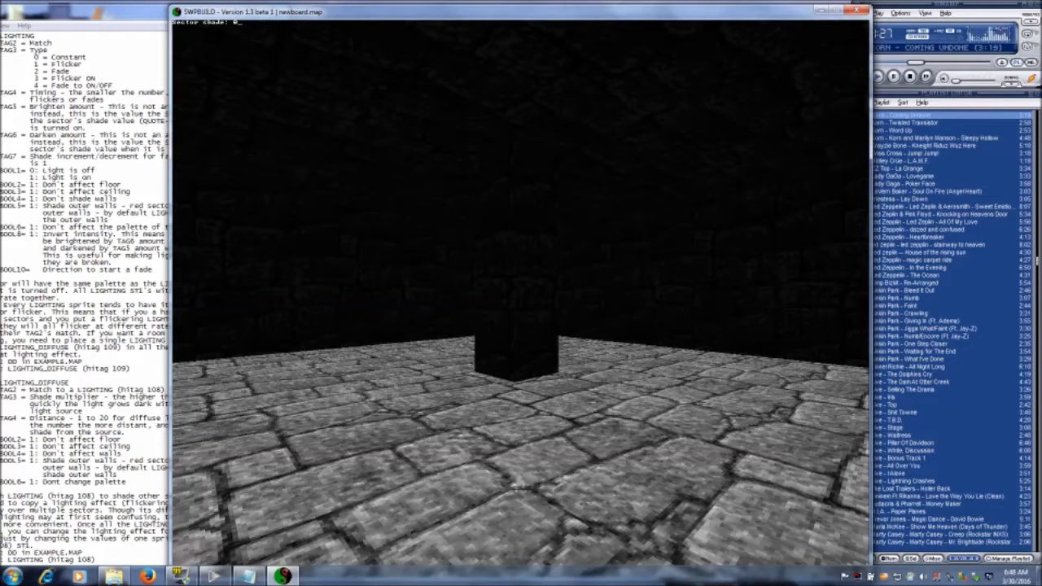
text(30)
key(Return)
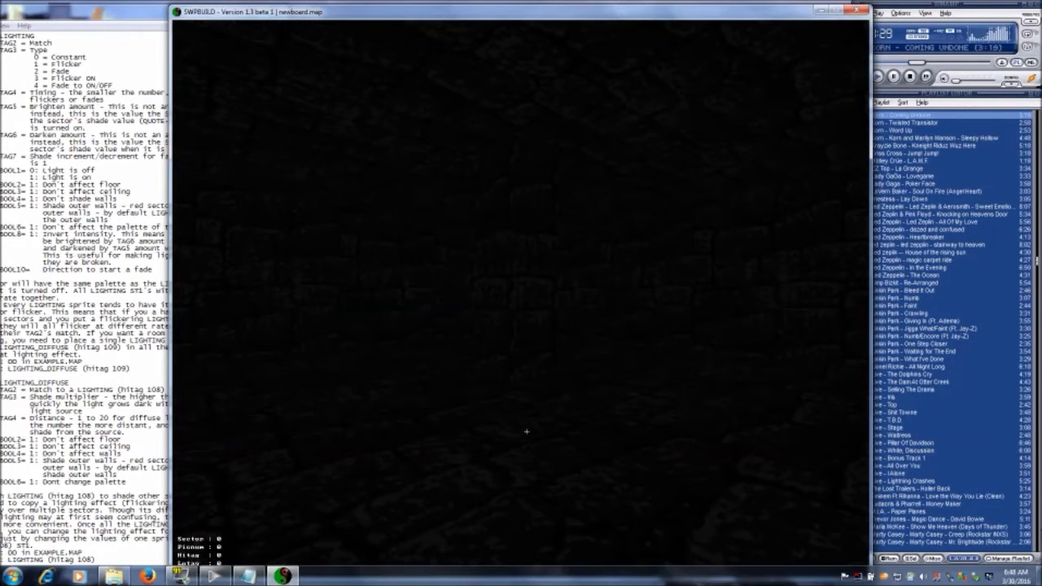
- Retexture one face of the central pillar with a white fluorescent light panel tile from the full tile set
key(KP_Enter)
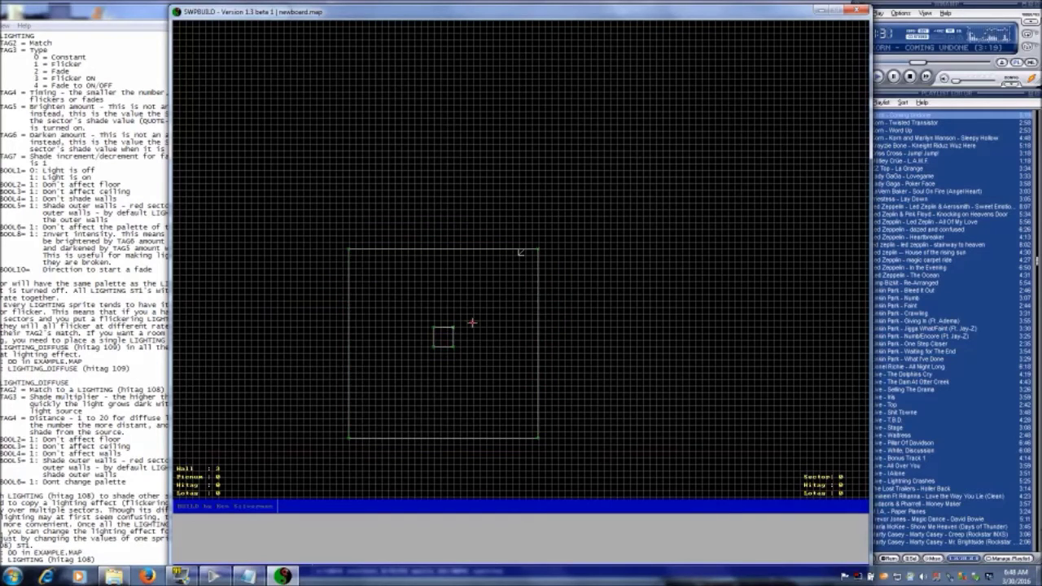
key(KP_Enter)
key(Up)
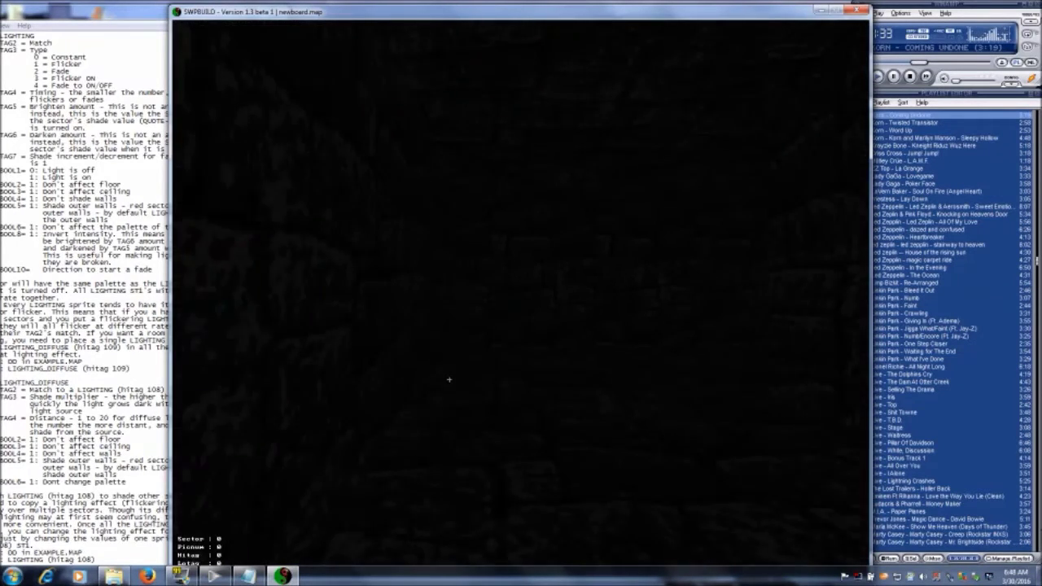
key(v)
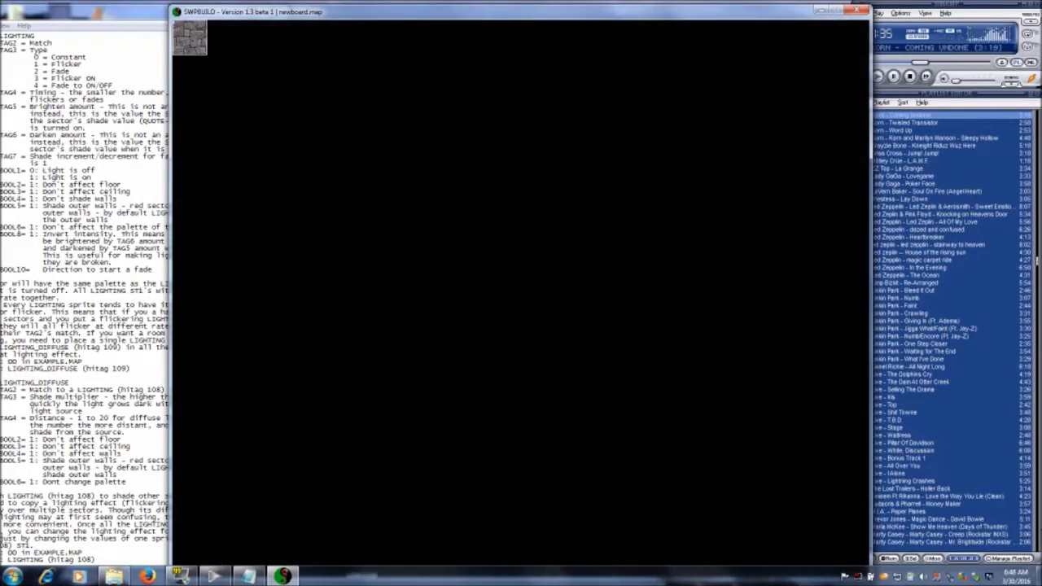
key(v)
key(Page_Down)
key(Page_Down)
key(Page_Down)
key(Page_Down)
key(Page_Up)
key(Page_Up)
key(Page_Up)
key(Page_Up)
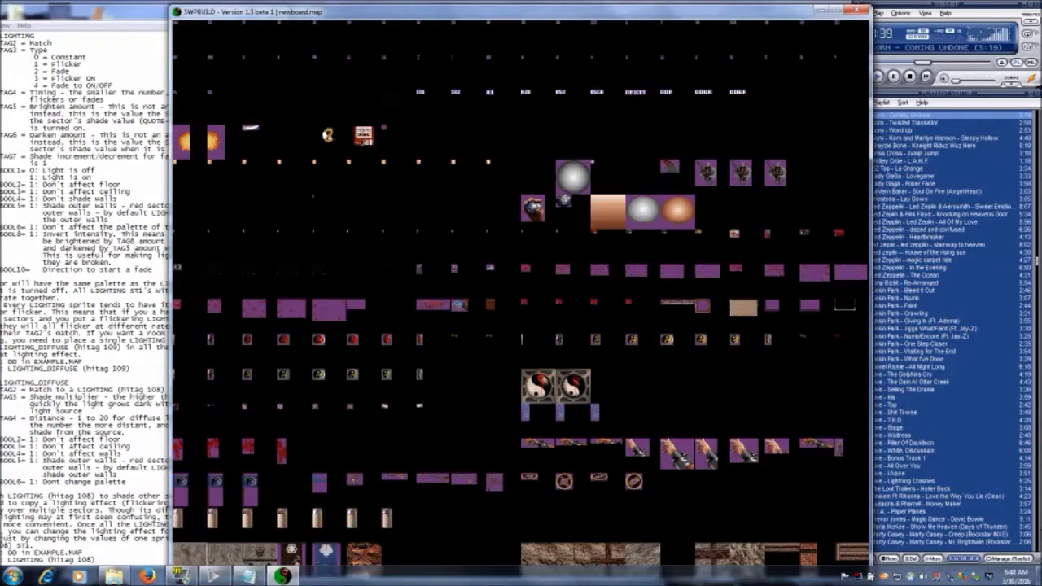
key(Page_Up)
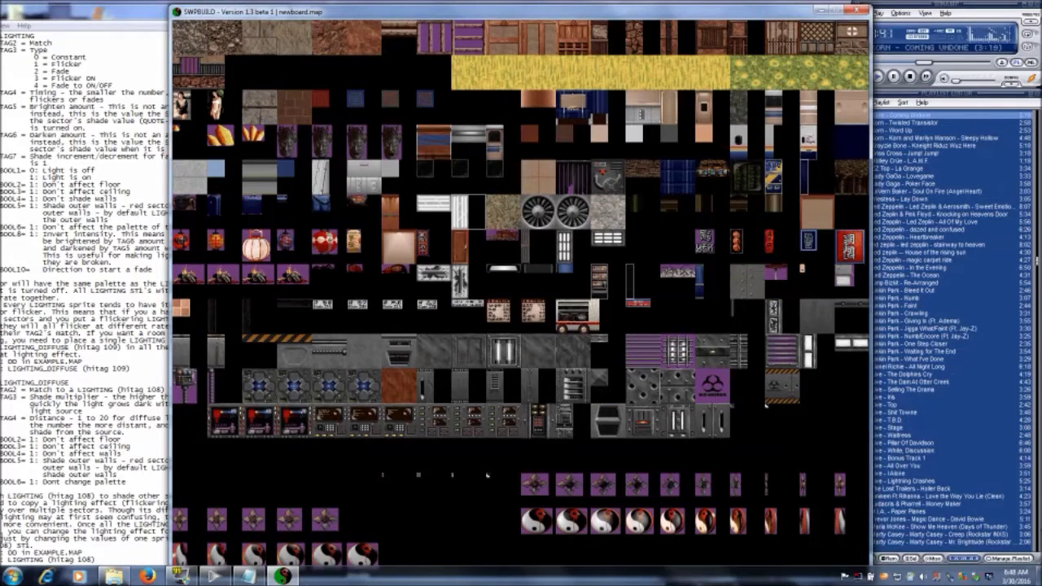
key(Return)
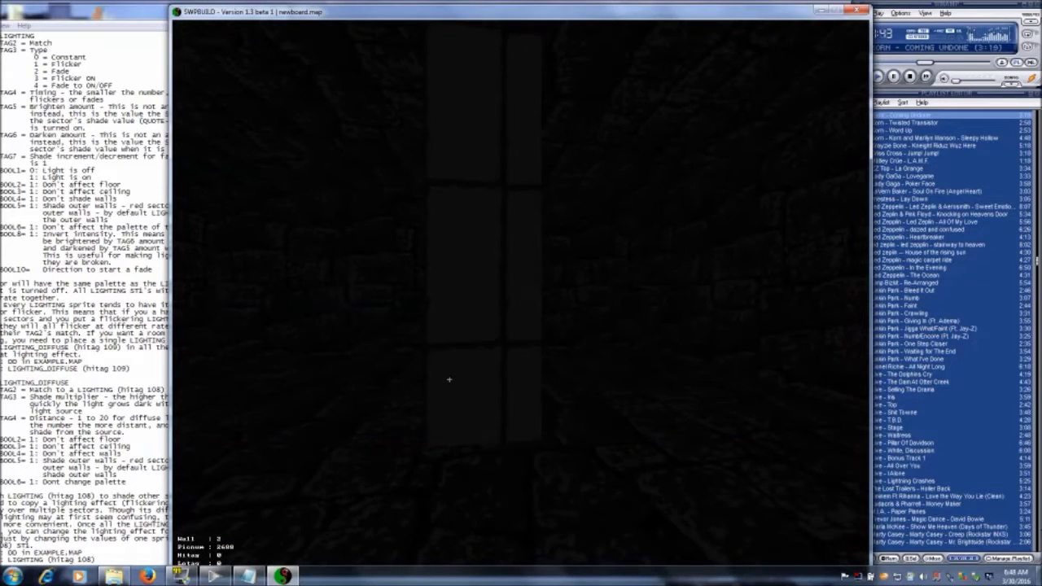
- Scale the light panel texture horizontally and vertically so whole panels fit the pillar face
key(KP_6)
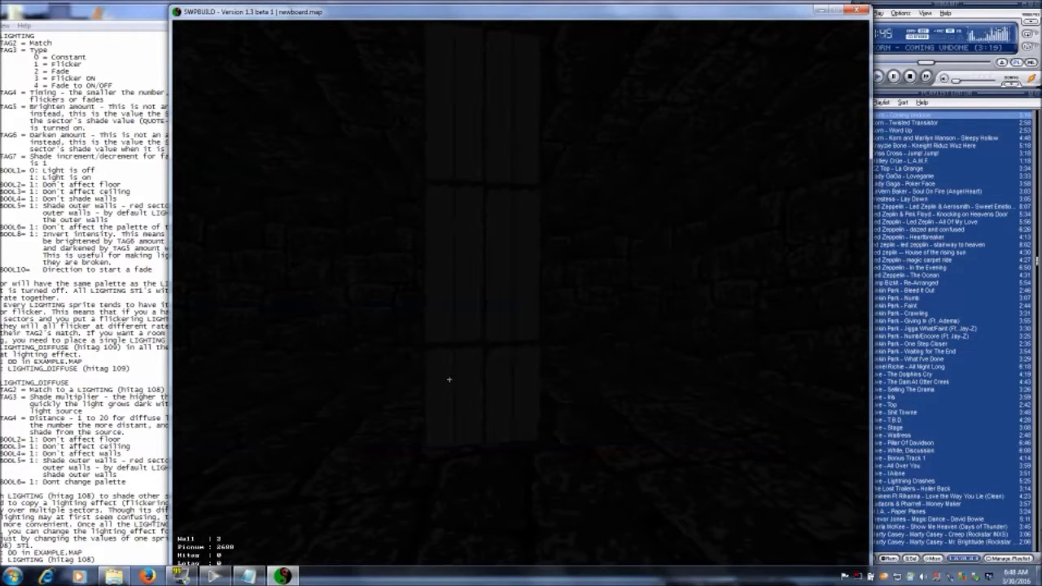
key(KP_2)
key(KP_2)
key(KP_2)
key(Down)
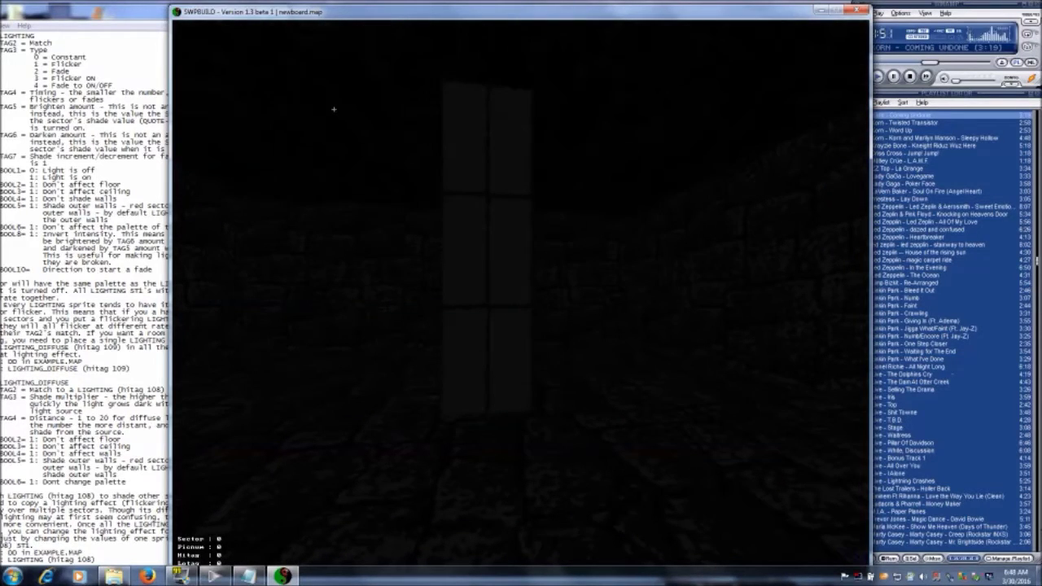
- Lighten the shade of the room's ceiling slightly to match the other dark surfaces
key(KP_Add)
key(KP_Add)
key(KP_Add)
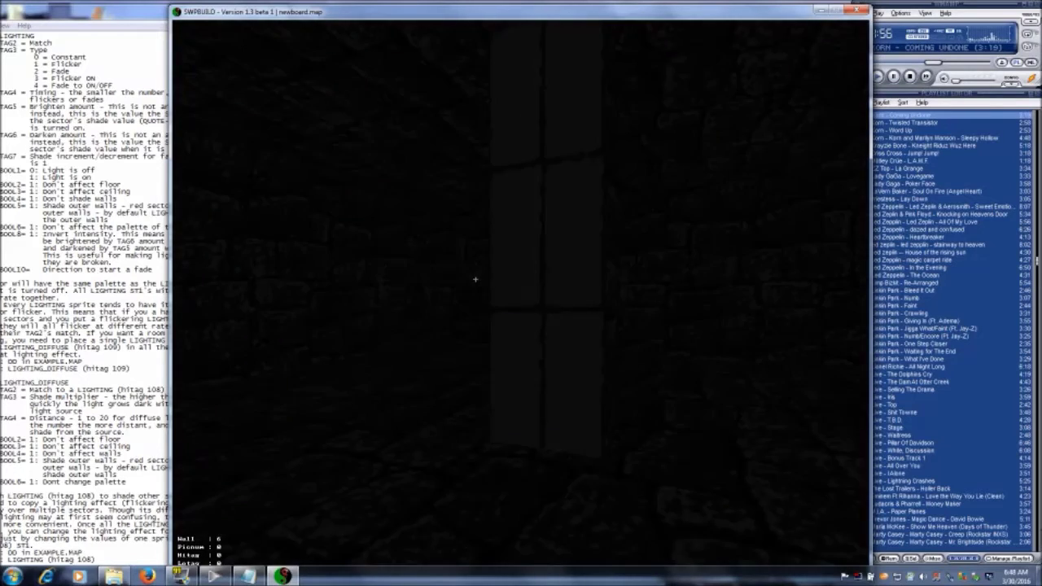
- Insert points on the outer wall facing the light and split off a wedge-shaped sector from the pillar's corners to them
key(KP_Enter)
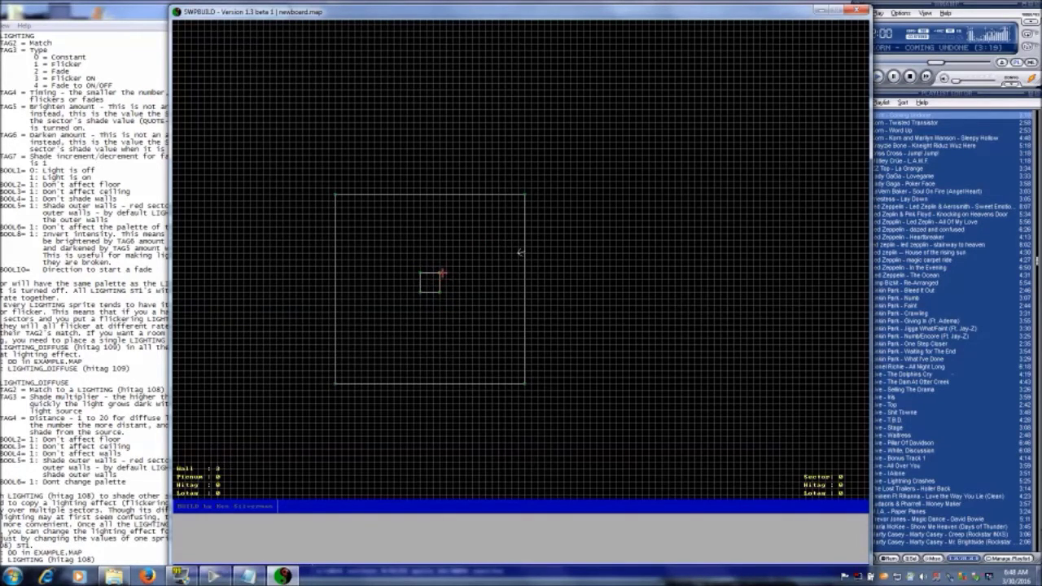
key(Insert)
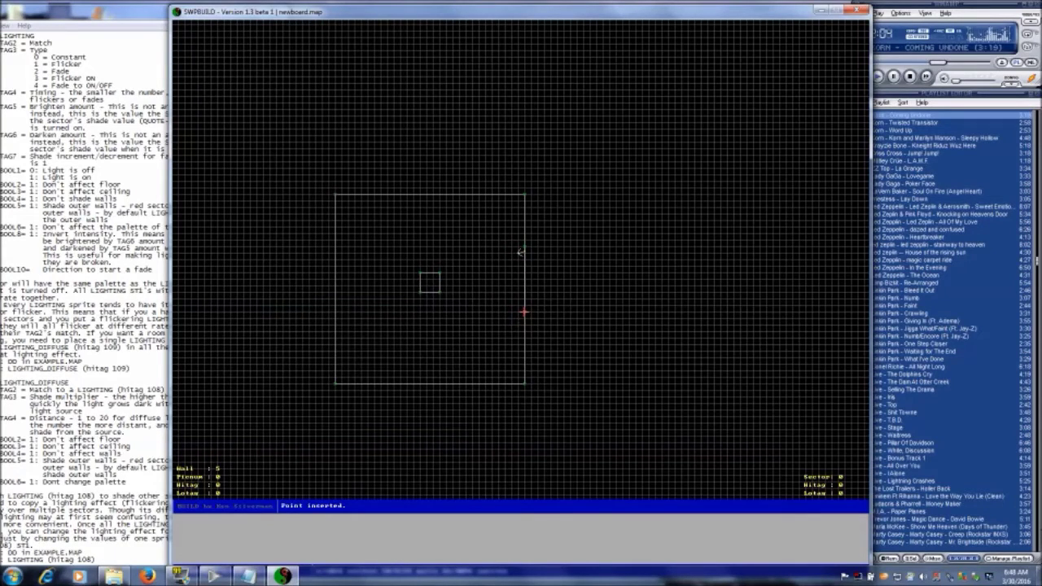
key(space)
key(space)
key(space)
key(space)
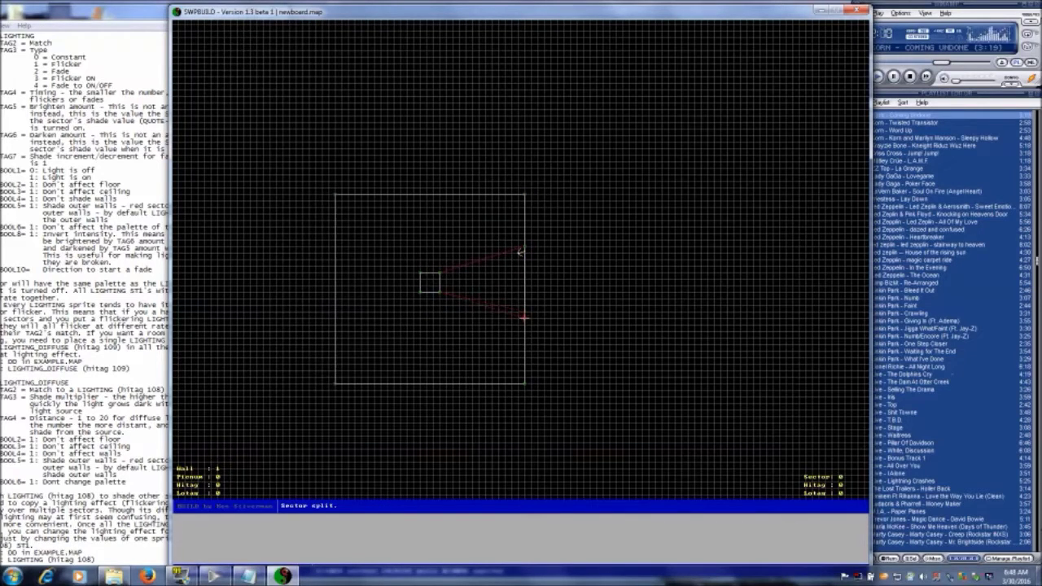
- Select the new wedge sector and brighten its floor, ceiling and light panel wall in the 3D view
right_click(489, 288)
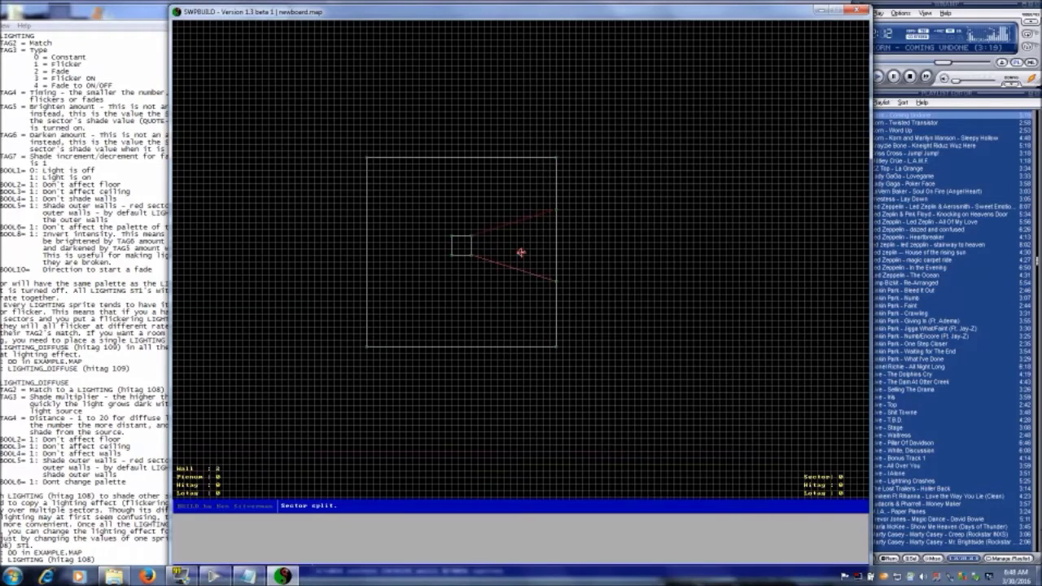
key(KP_Enter)
key(KP_Enter)
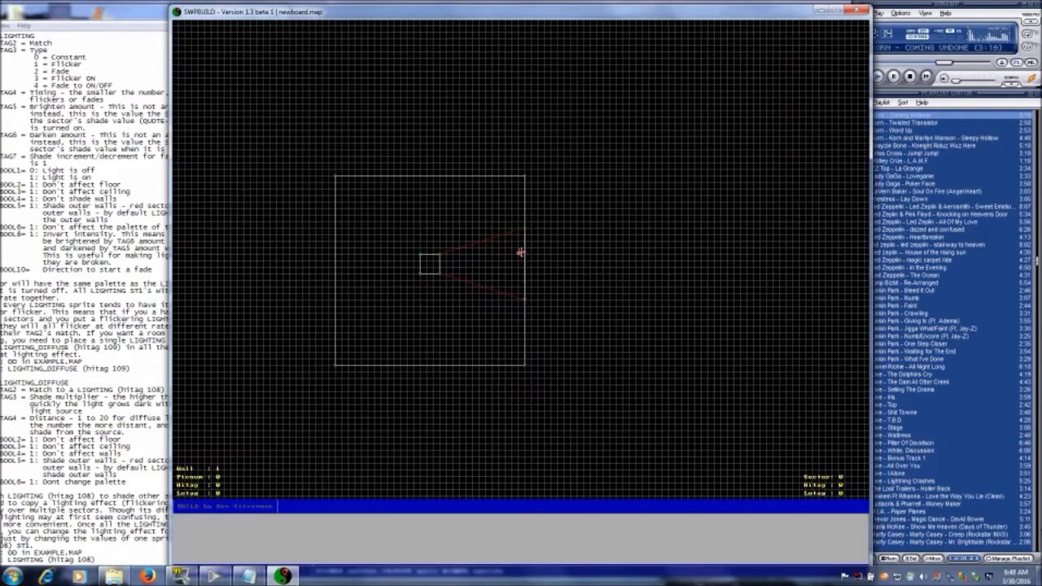
key(Alt_R)
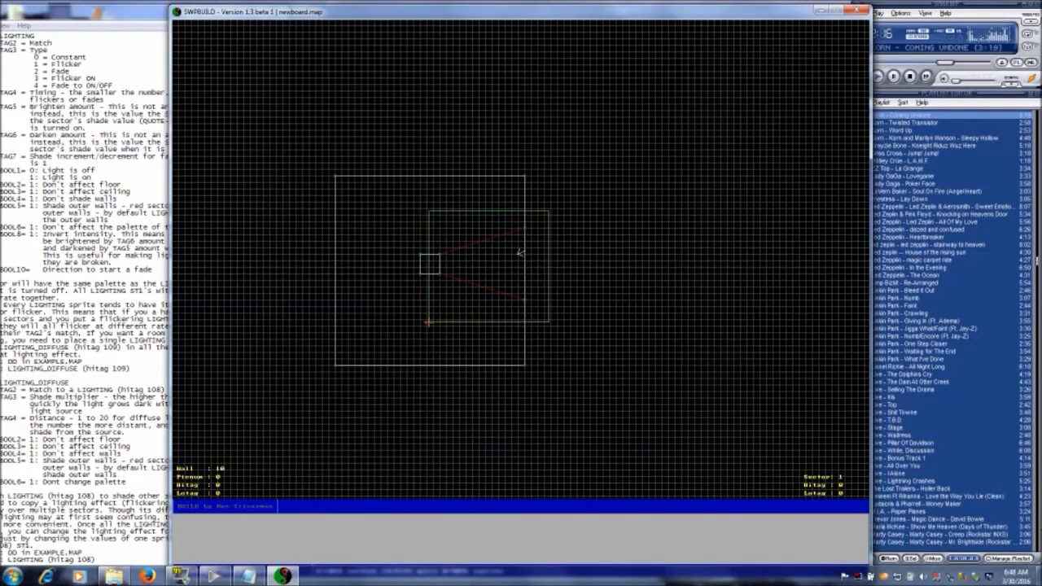
key(KP_Enter)
key(Down)
key(KP_Add)
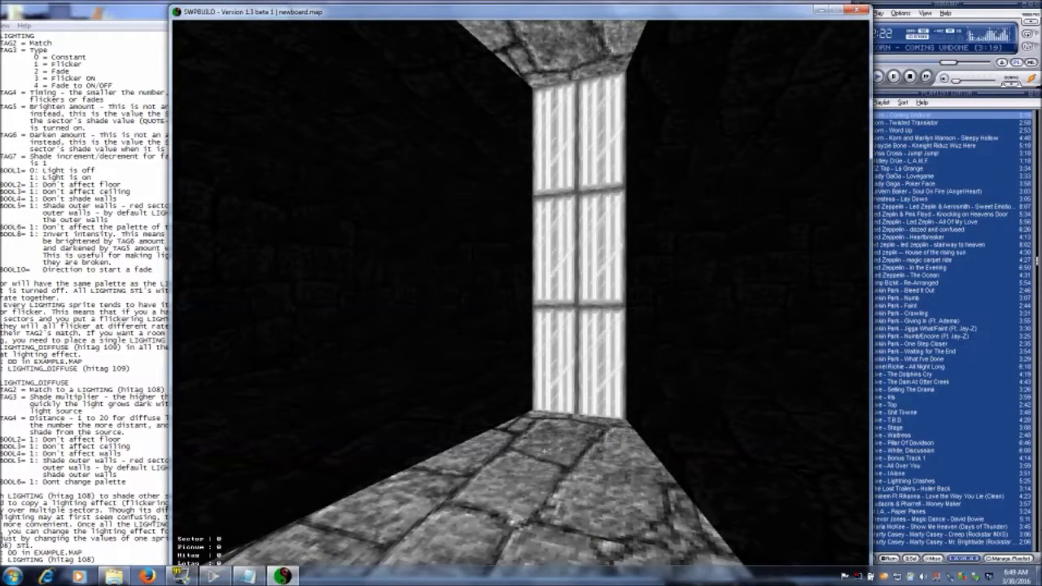
- Examine the lit wedge, its outer wall and the light panel pillar against the dark room from several directions
key(apostrophe+s)
key(Return)
key(Up)
key(Right)
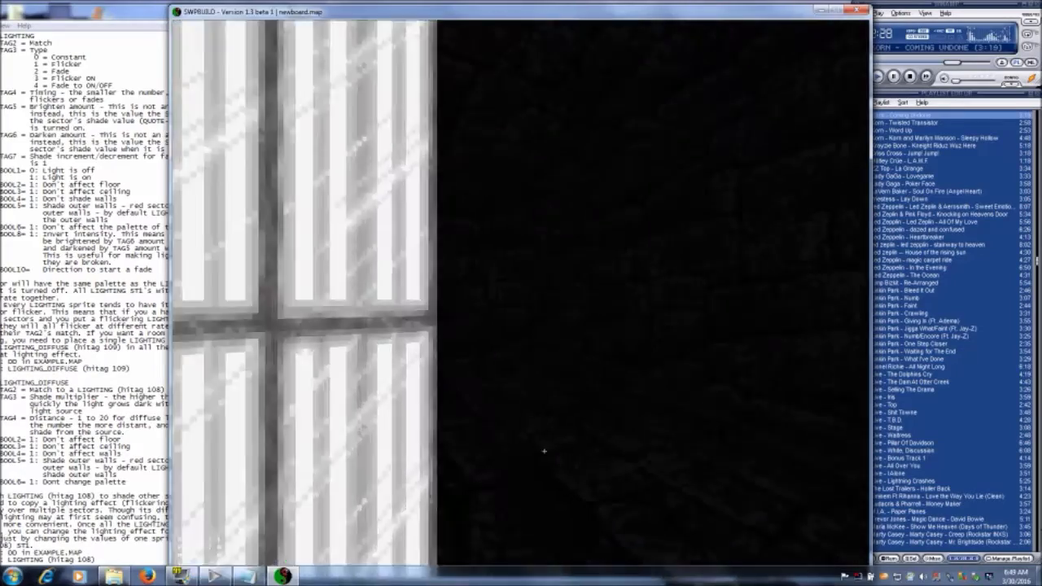
key(Down)
key(KP_Enter)
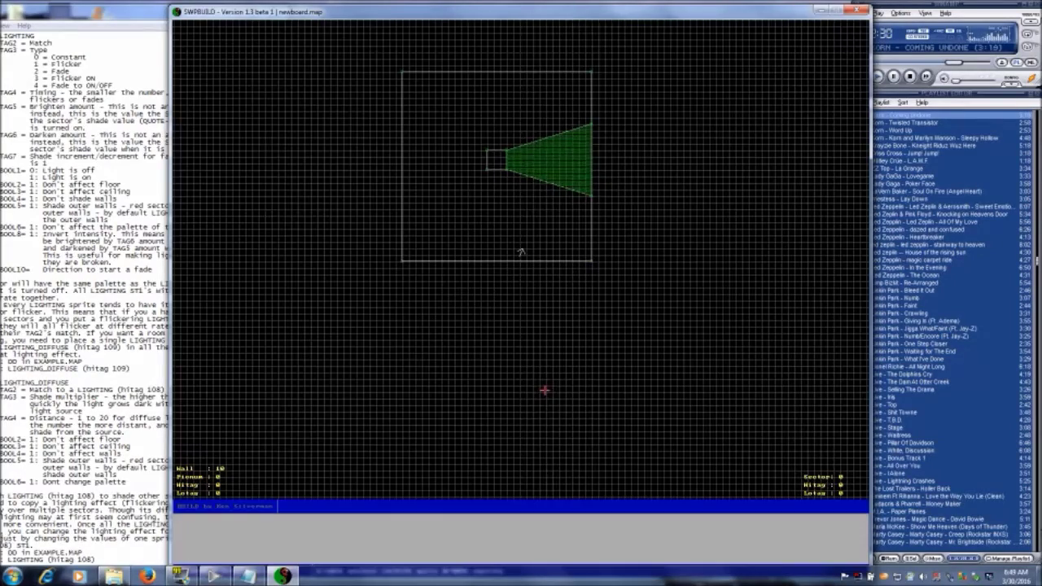
key(KP_Enter)
key(Right)
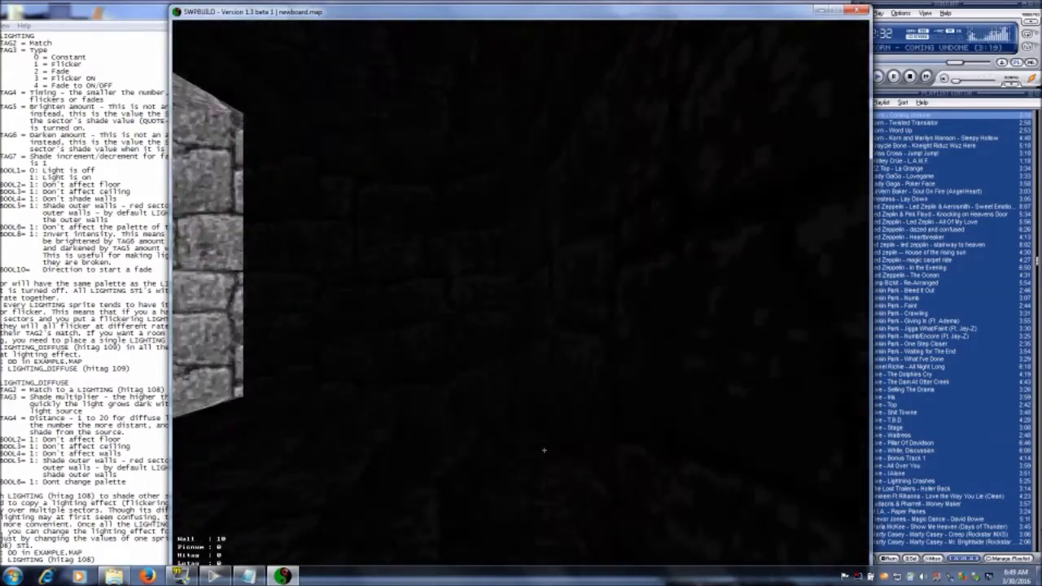
key(Left)
key(Up)
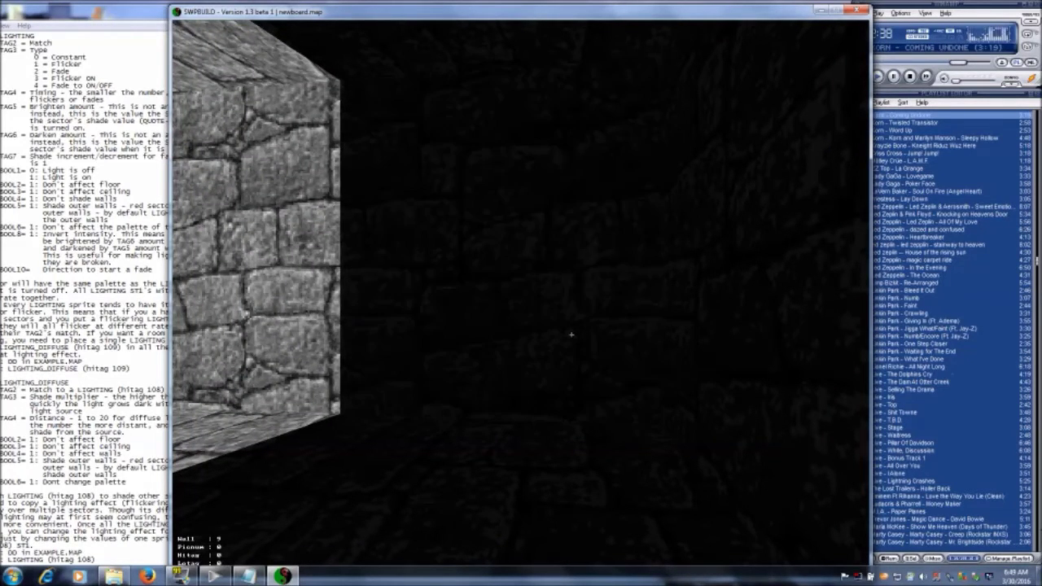
key(Left)
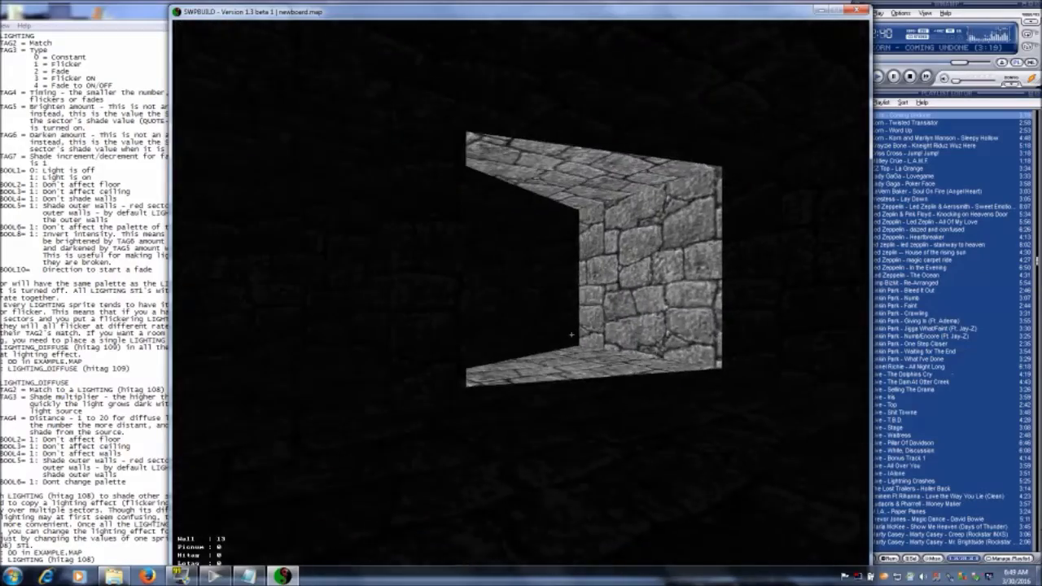
key(Up)
key(Up)
key(Right)
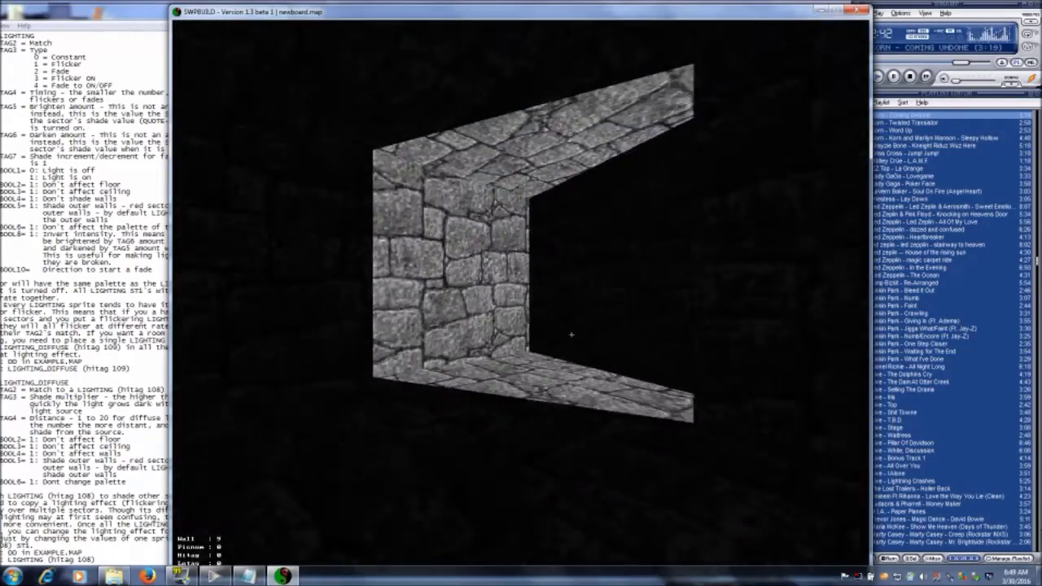
key(Left)
key(Left)
key(Down)
key(Up)
key(Left)
key(Right)
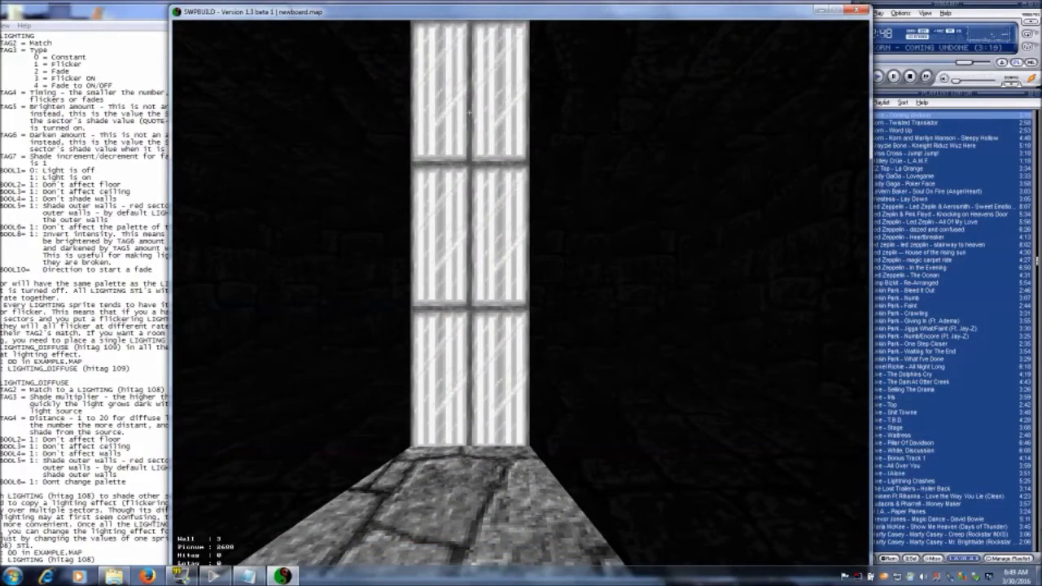
- Insert a sprite on the pillar's light panel wall and assign it the tree foliage tile 3570
key(s)
key(v)
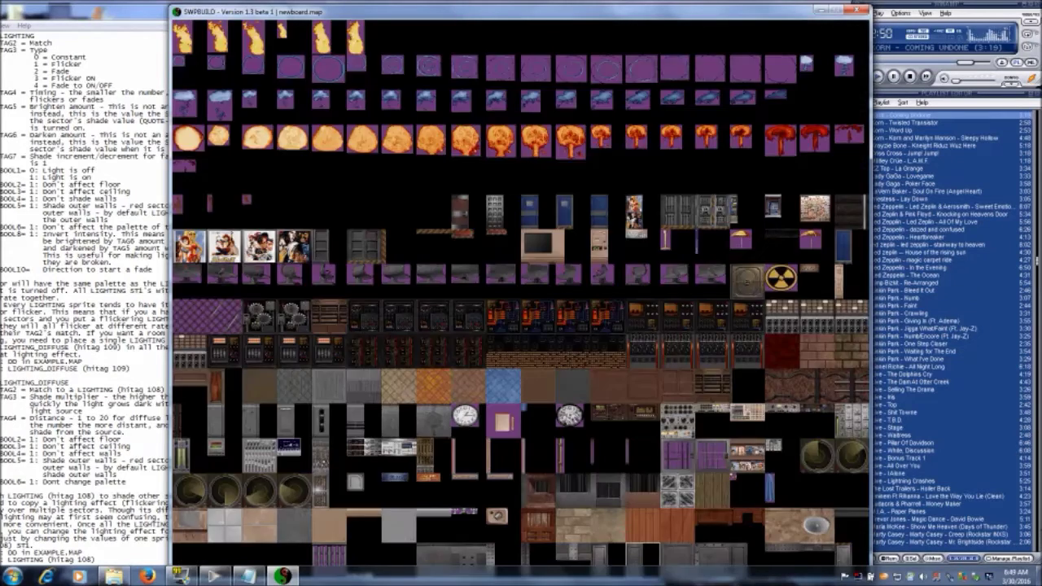
key(Up)
key(Up)
key(Up)
key(Up)
key(Up)
key(Up)
key(Up)
key(Up)
key(Up)
key(Up)
key(Up)
key(Left)
key(Left)
key(Left)
key(Left)
key(Up)
key(Up)
key(Right)
key(Return)
key(Down)
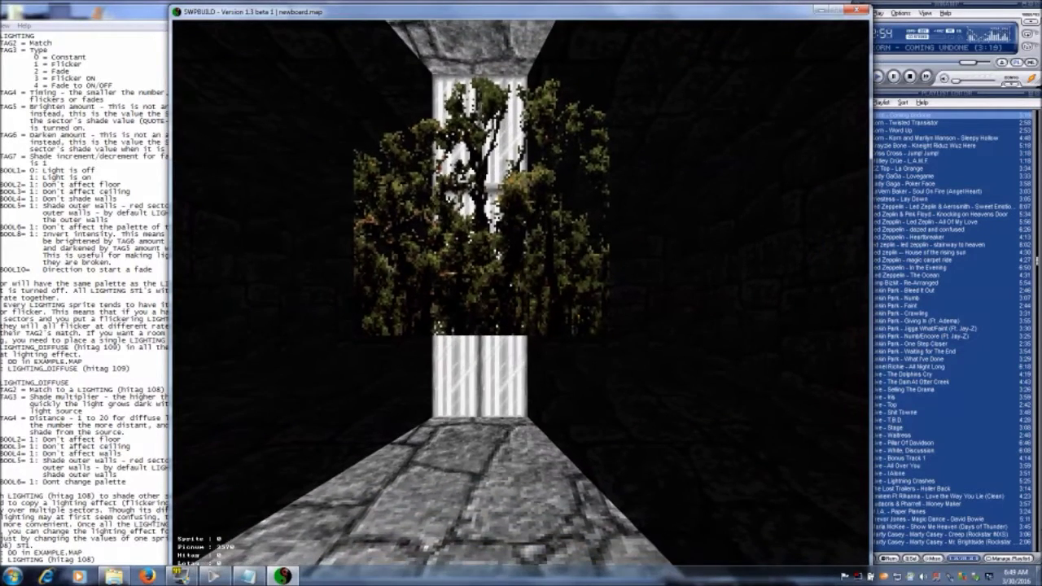
- Flip the foliage sprite upside down and narrow it to the width of the light panel
key(f)
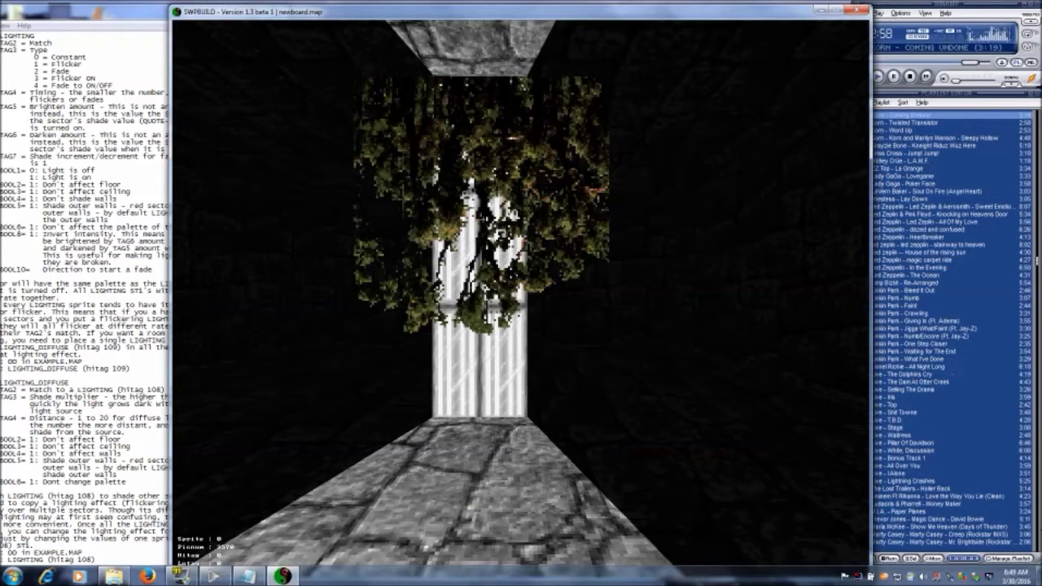
key(KP_4)
key(KP_4)
key(KP_4)
key(KP_4)
key(KP_4)
key(KP_4)
key(KP_4)
key(KP_4)
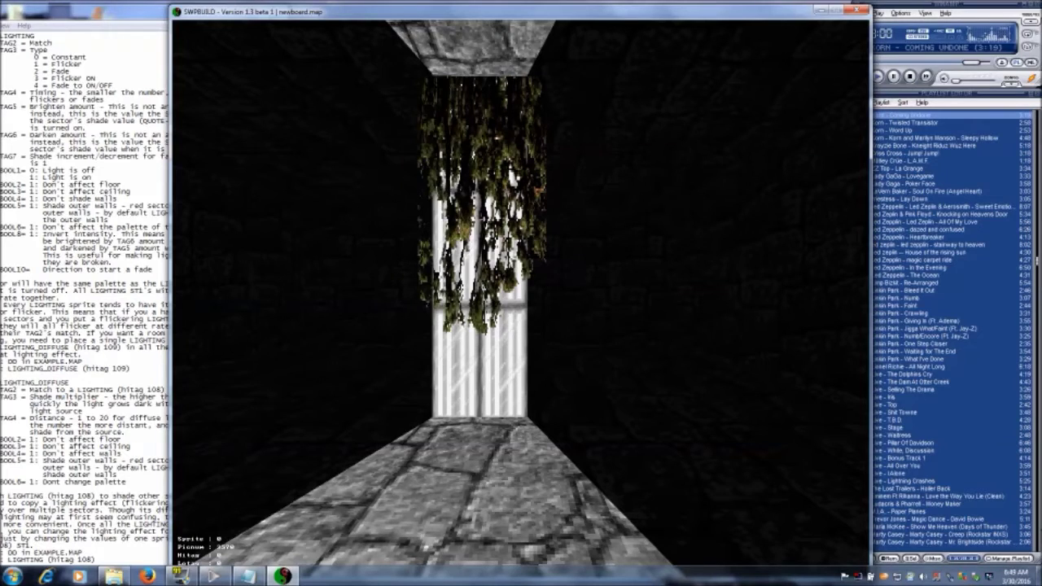
key(KP_4)
key(KP_4)
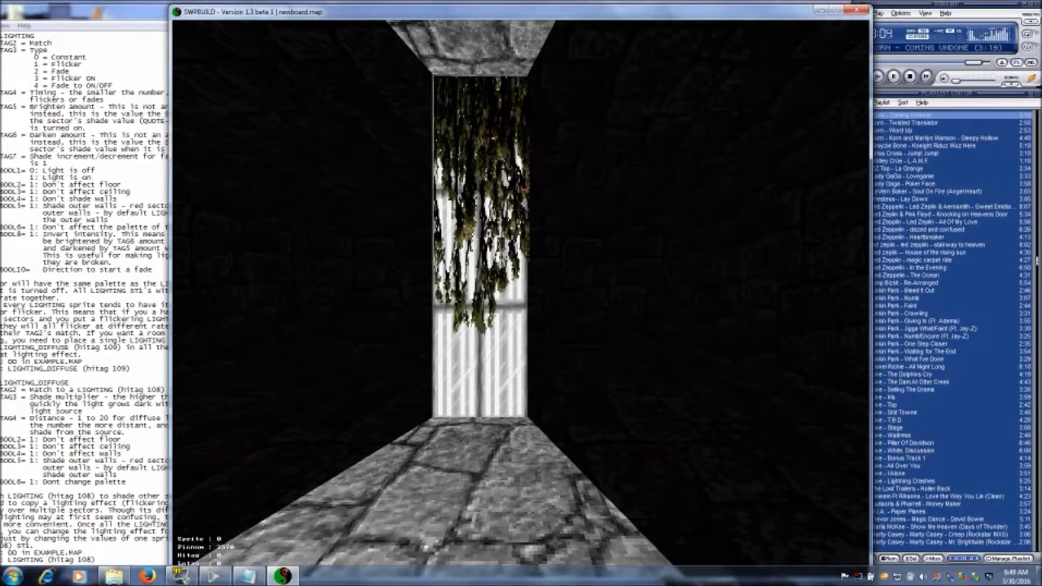
- Shrink the foliage sprite's height to a short hanging strip and raise it to the ceiling
key(KP_2)
key(KP_2)
key(KP_2)
key(KP_2)
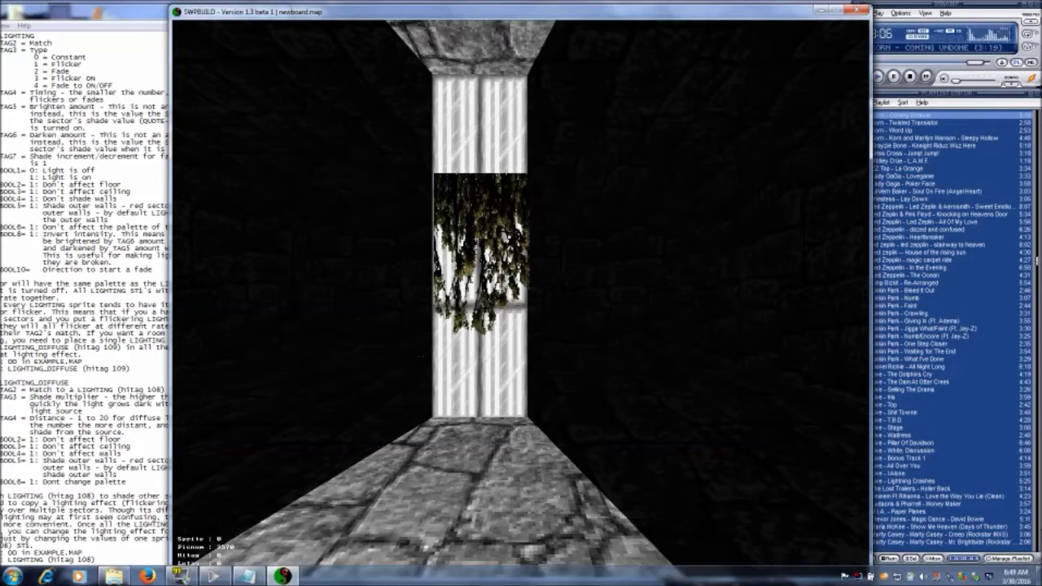
key(KP_2)
key(KP_2)
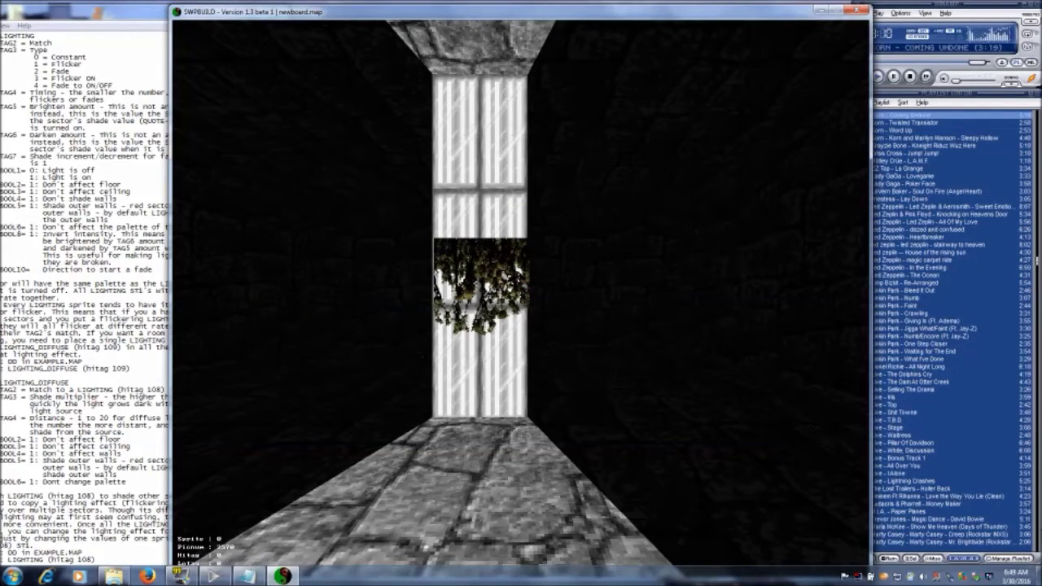
key(ctrl+Page_Up)
- Reposition the foliage sprite so it sits flat against the top of the pillar's light panel
key(KP_Enter)
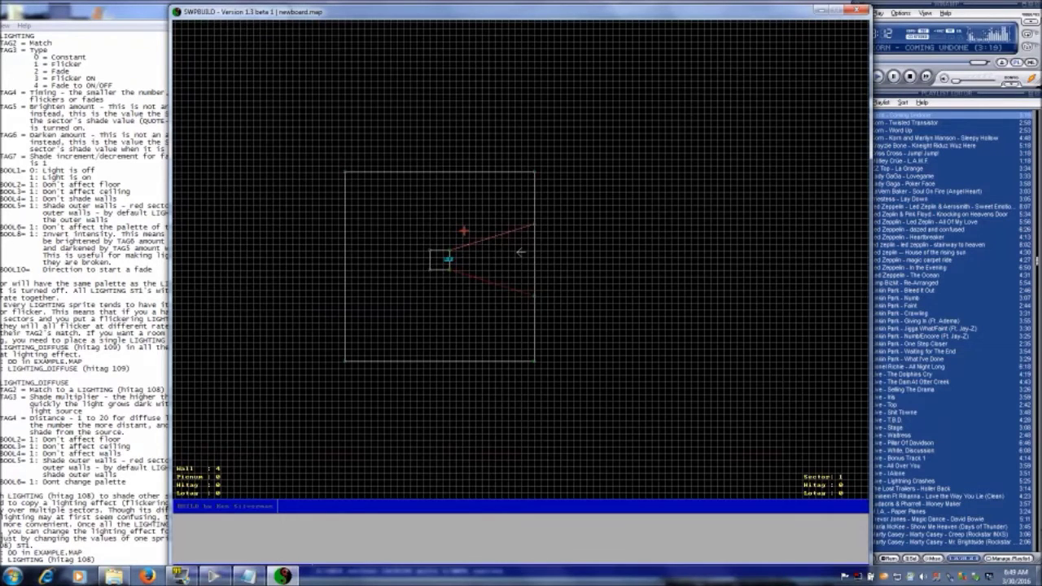
key(a)
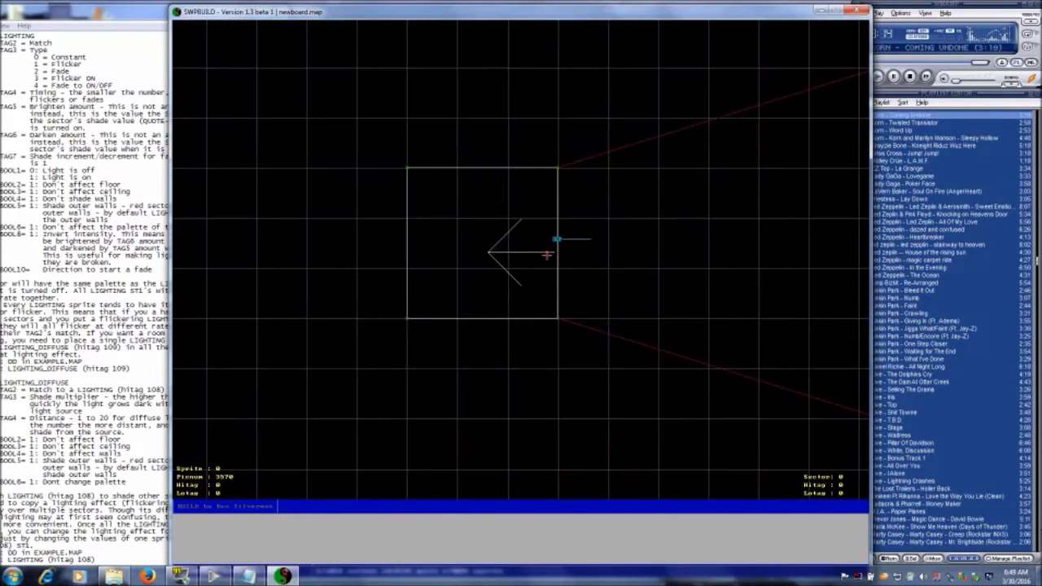
key(g)
drag(558, 239, 572, 246)
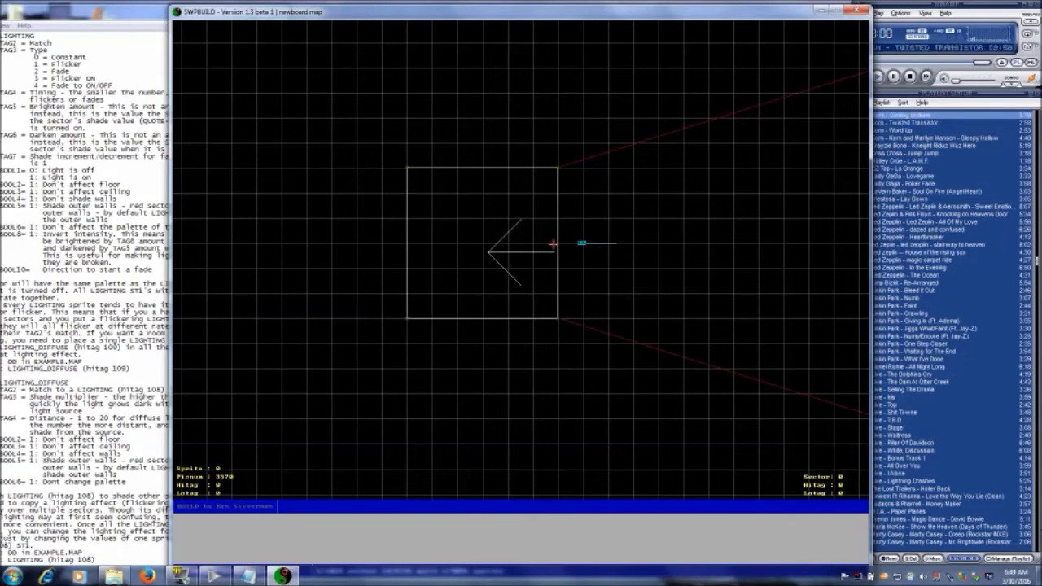
key(Down)
key(KP_Enter)
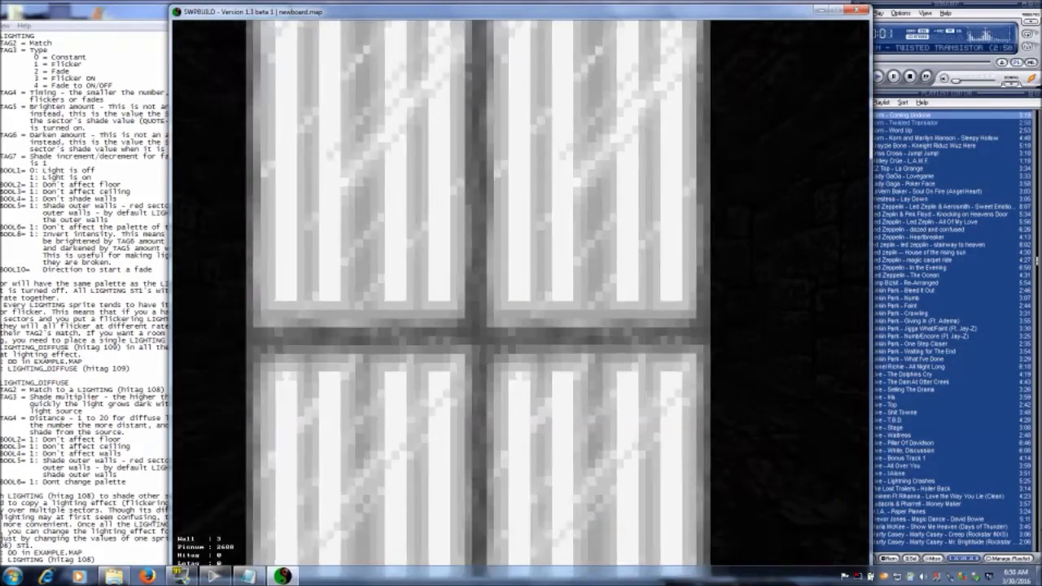
key(Down)
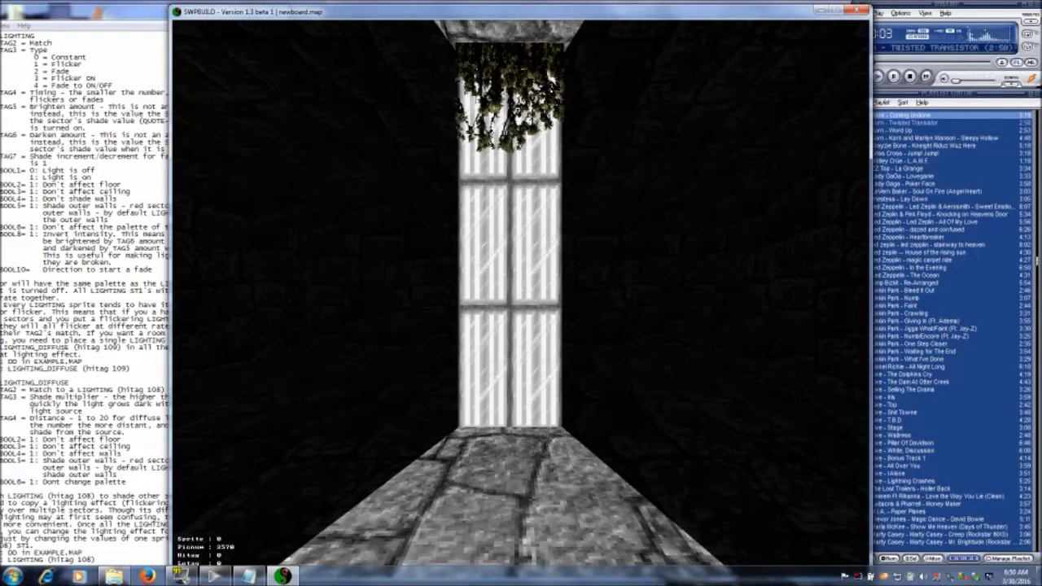
key(Page_Down)
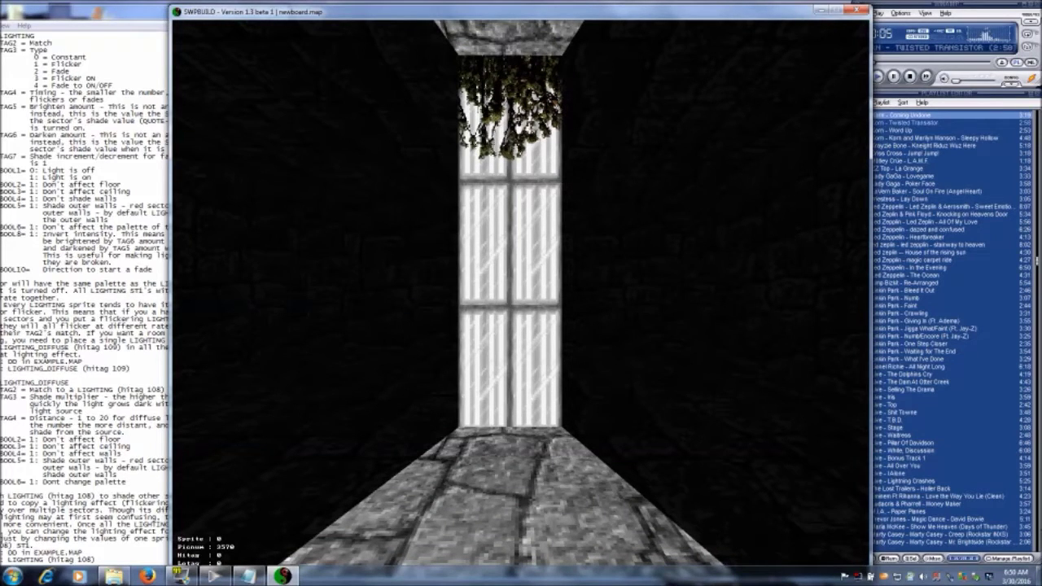
- Duplicate the foliage sprite and move the copy across the wedge to just in front of the outer wall
key(KP_Enter)
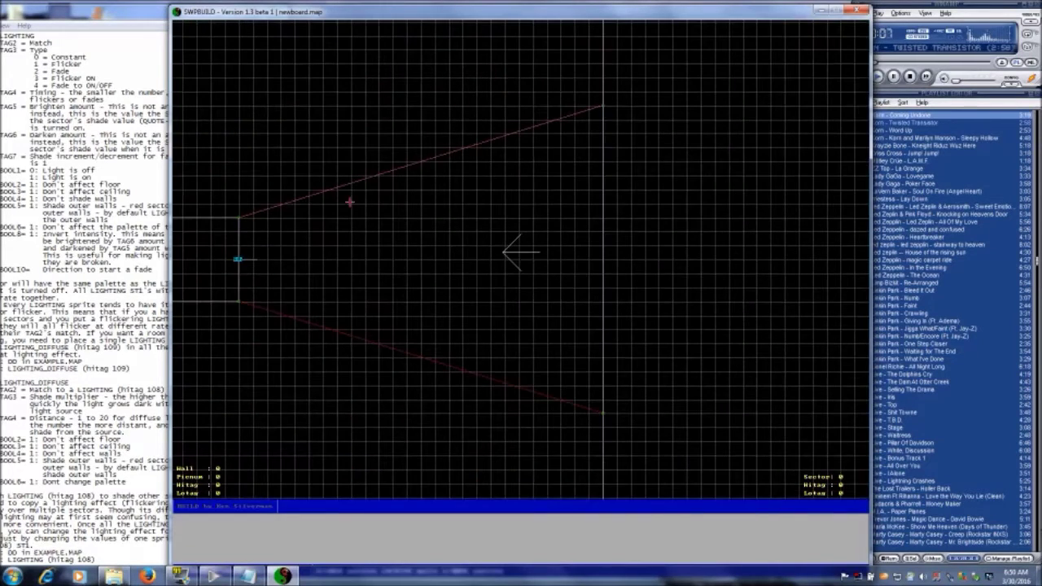
right_click(269, 267)
key(a)
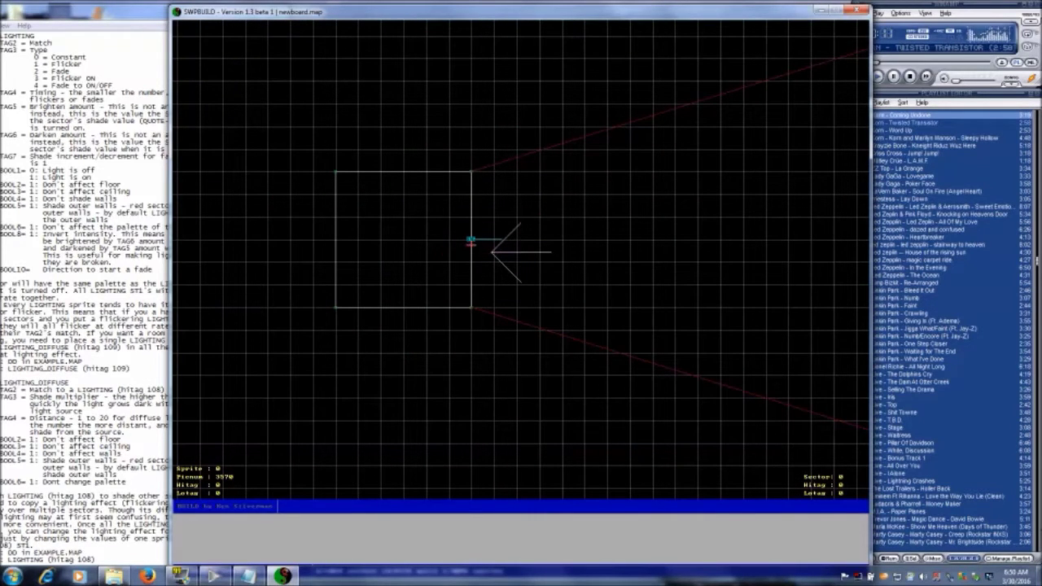
key(Insert)
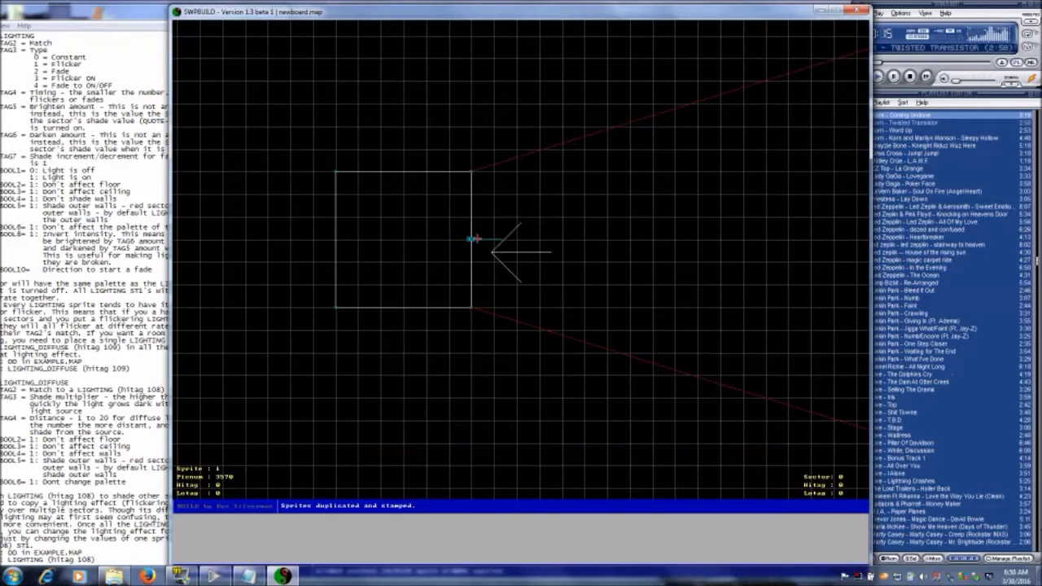
key(z)
drag(790, 244, 801, 243)
right_click(714, 243)
- Rotate the copied foliage sprite near the outer wall so it faces the pillar
key(KP_Enter)
key(Up)
key(Left)
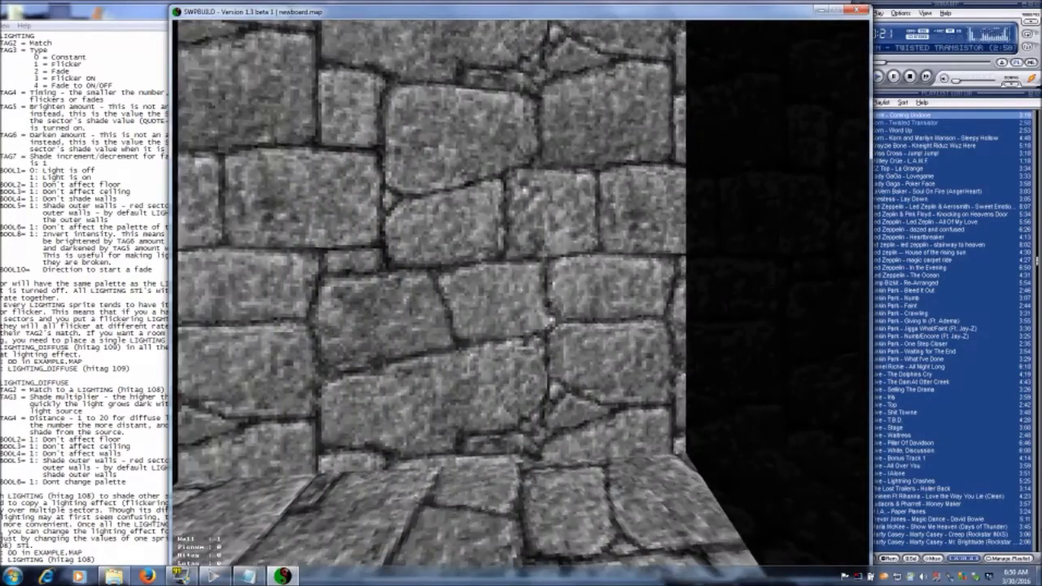
key(Right)
key(KP_Enter)
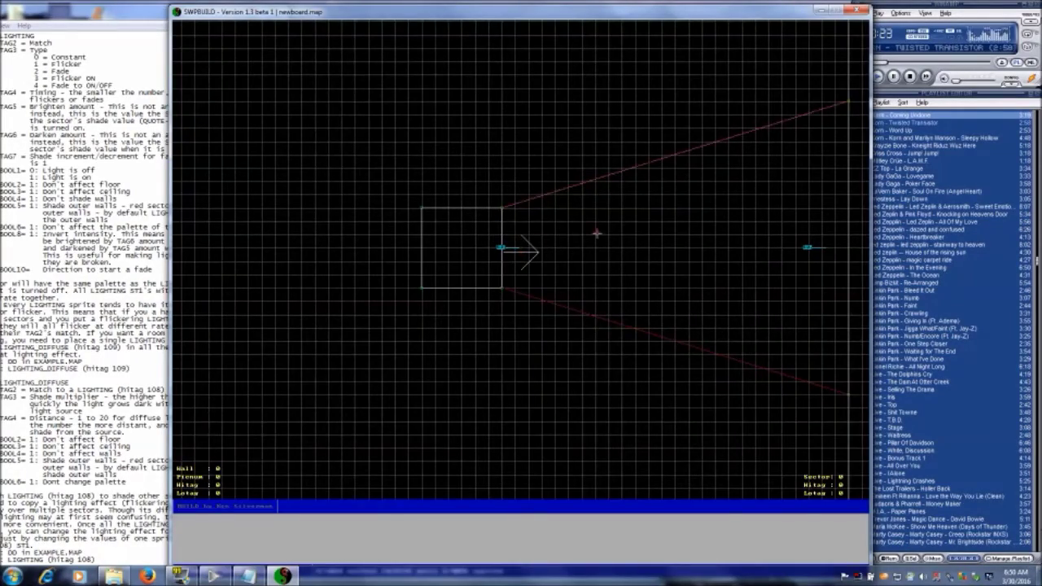
key(comma)
key(comma)
key(comma)
key(comma)
key(comma)
key(Up)
key(KP_Enter)
key(Down)
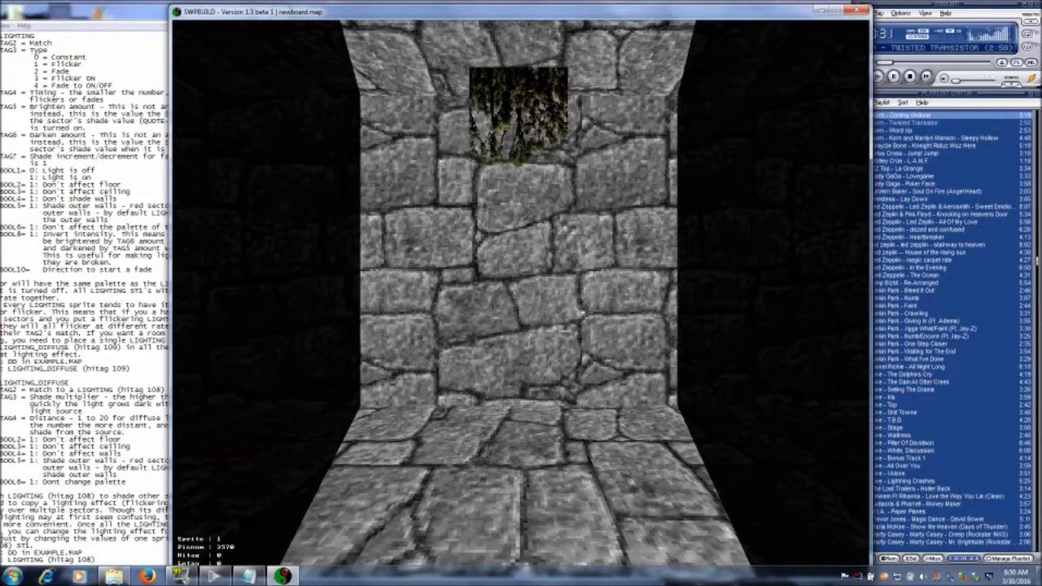
- Try to adjust the copied foliage sprite's facing angle, checking its properties and its appearance in the 3D view
key(KP_Enter)
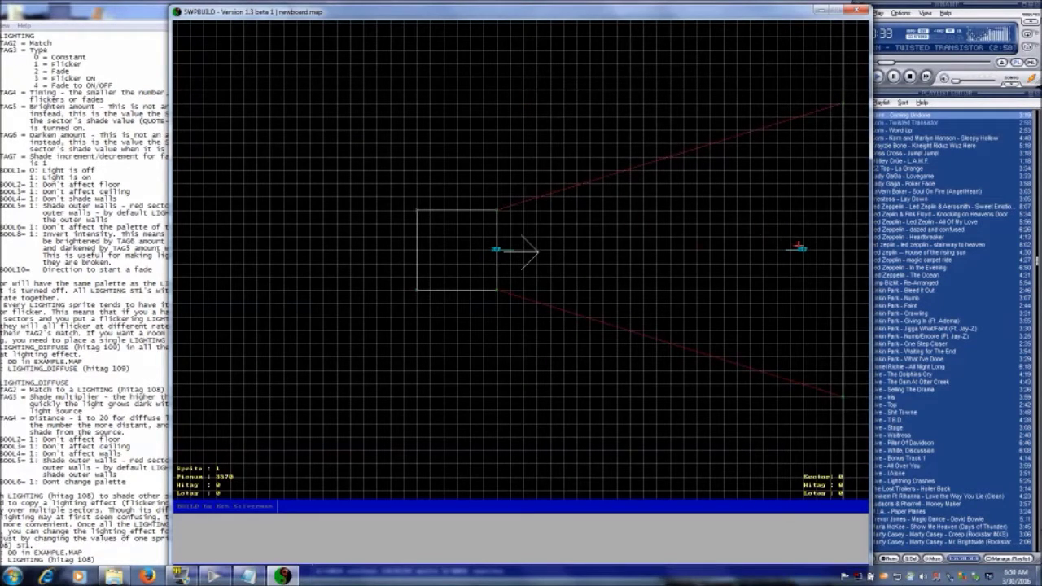
key(Tab)
right_click(761, 247)
key(KP_Enter)
key(Down)
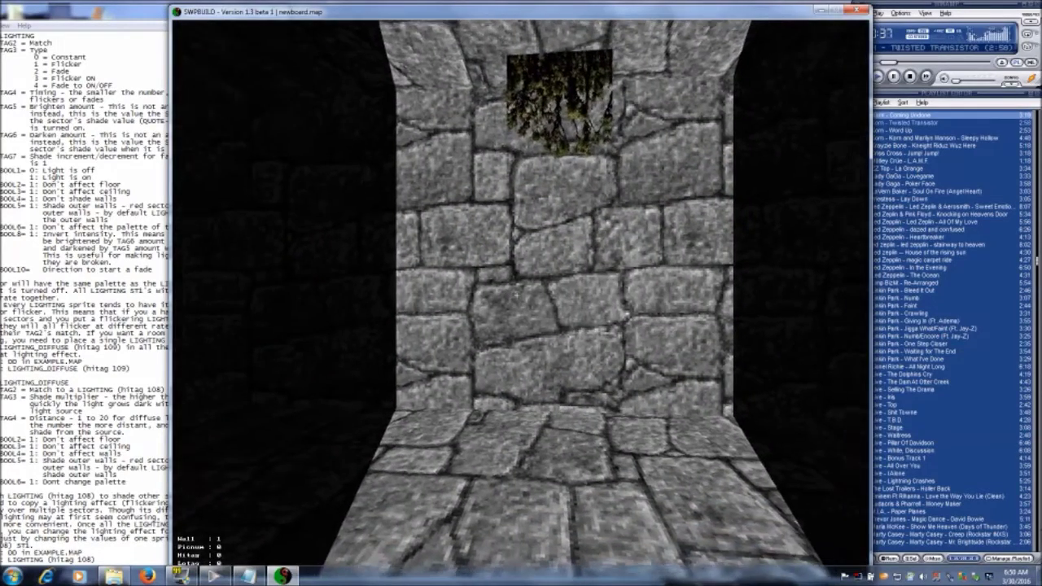
key(Right)
key(Delete)
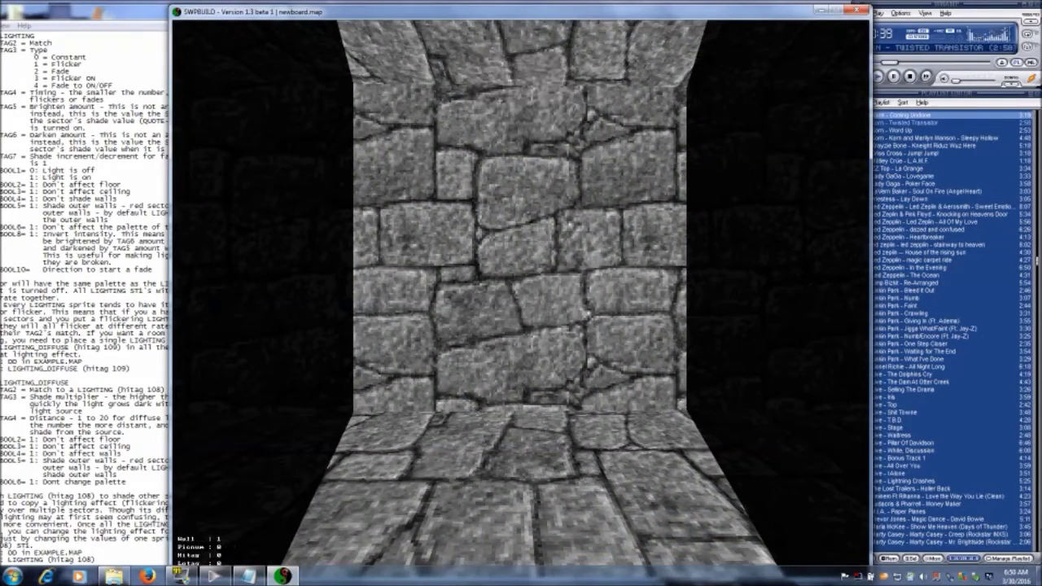
key(KP_Enter)
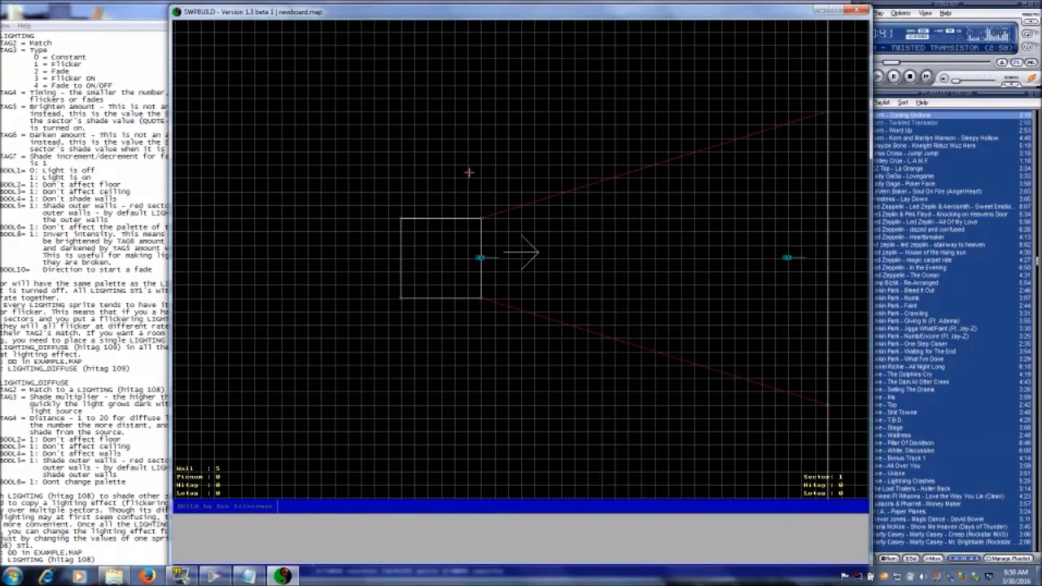
key(Tab)
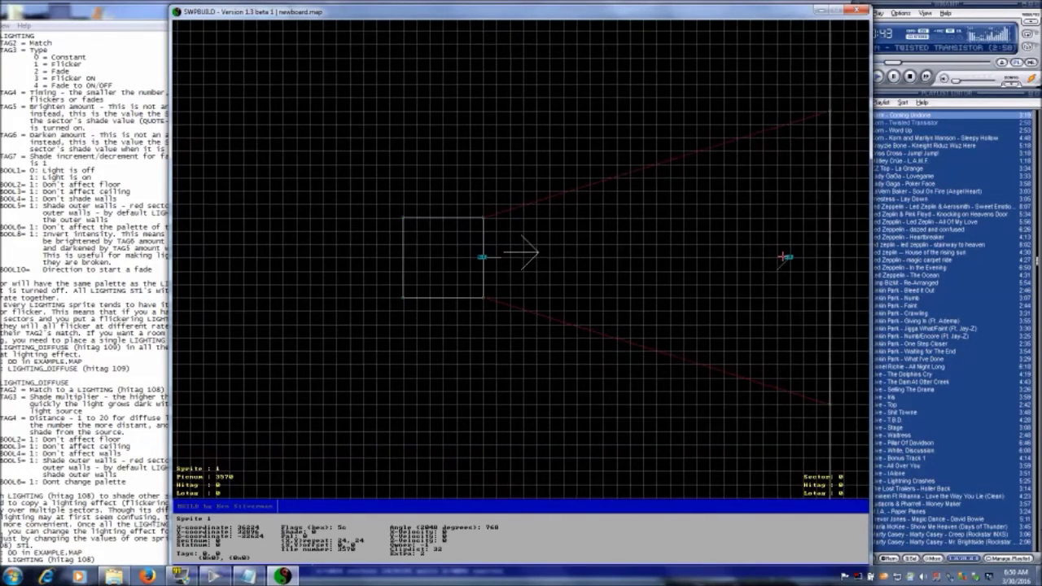
right_click(713, 257)
key(KP_Enter)
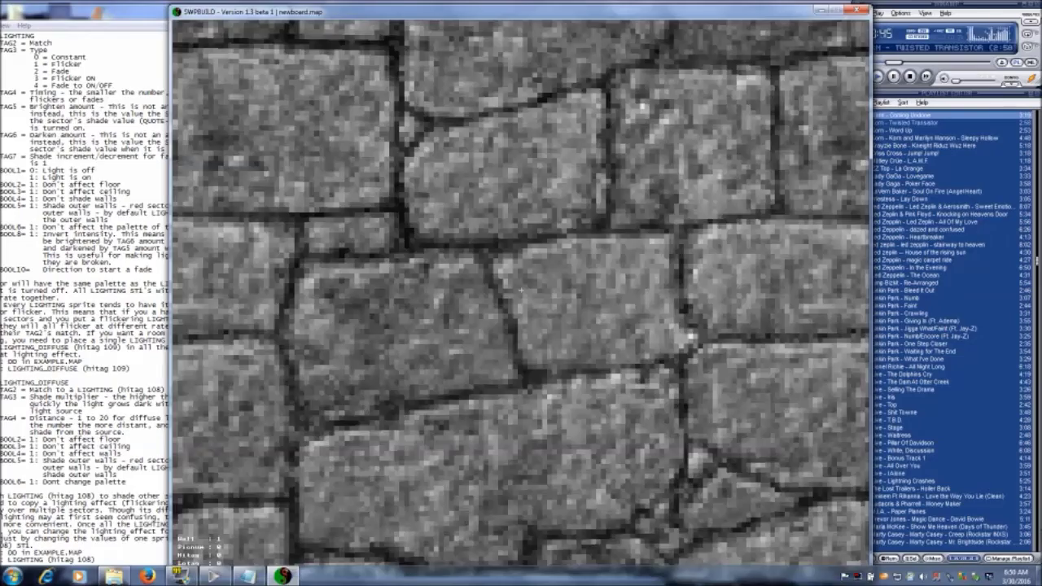
- Fit the copied foliage sprite flat against the outer wall and lower it below the ceiling
key(Down)
key(Up)
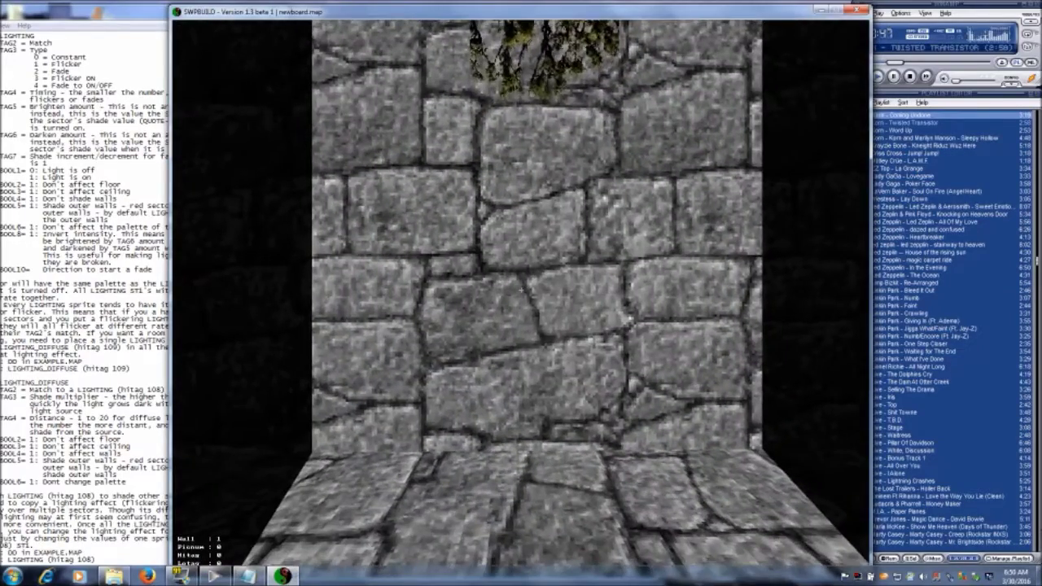
key(Down)
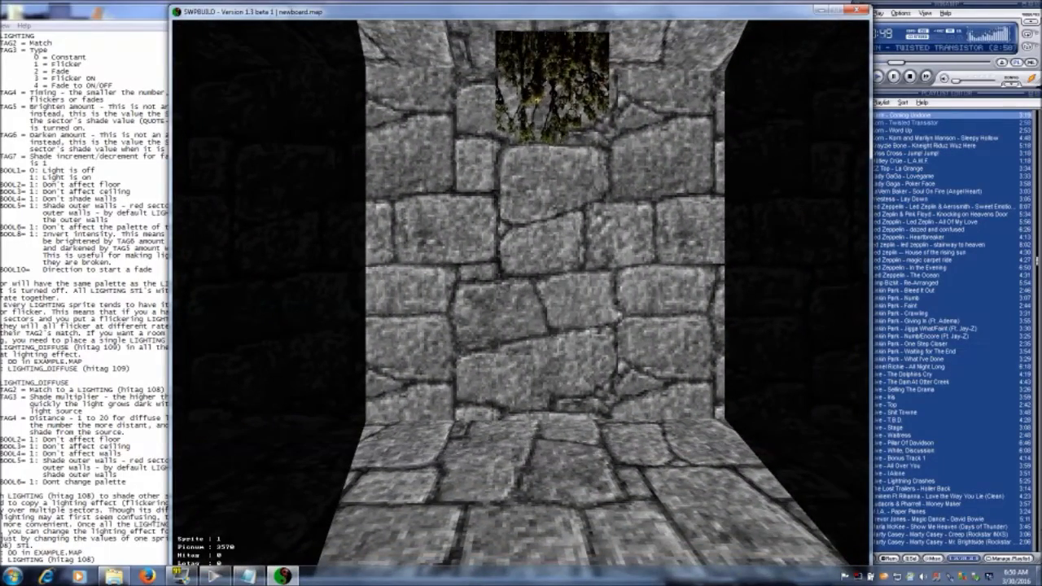
key(o)
key(Page_Down)
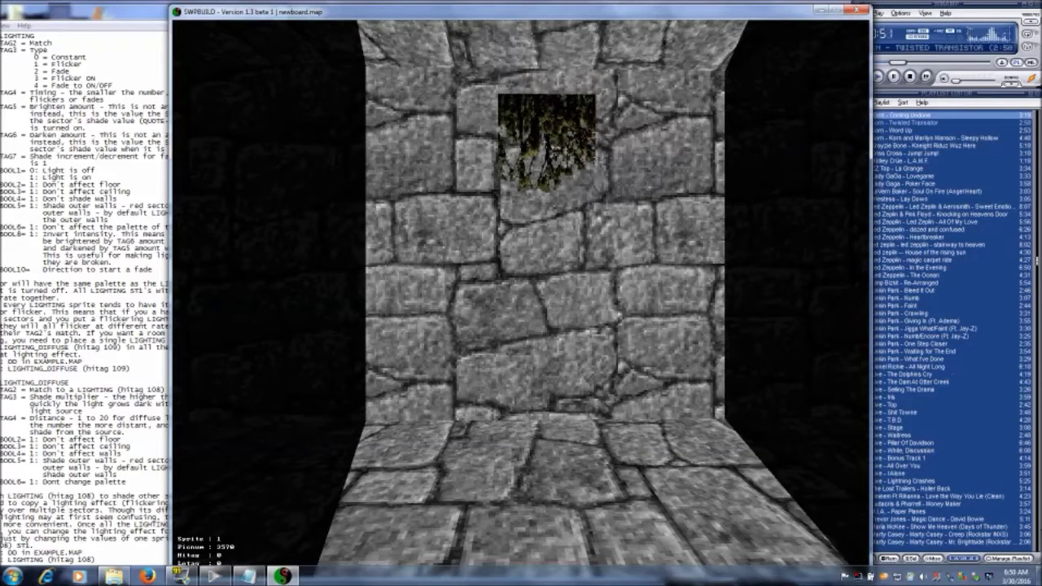
- Stretch the foliage sprite on the outer wall downward and across the wall's full width
key(KP_8)
key(KP_8)
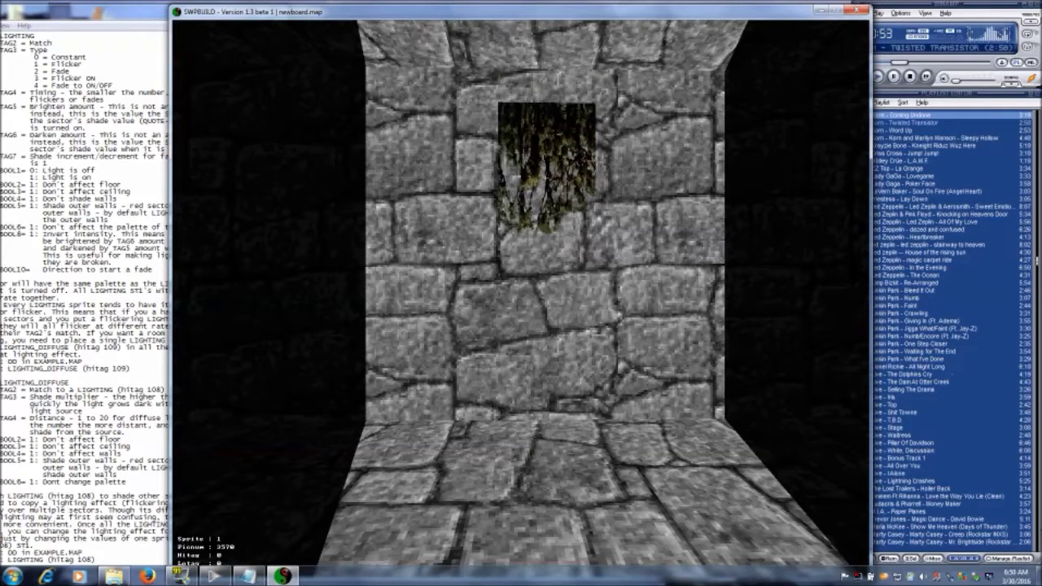
key(KP_6)
key(KP_6)
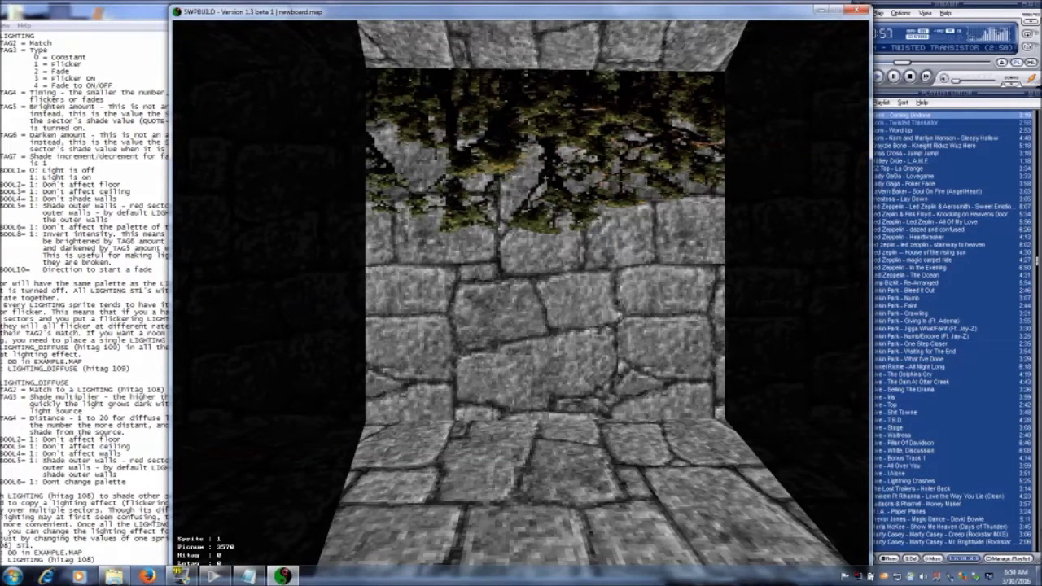
- Make the stretched foliage sprite translucent and darken it into a shadow silhouette on the wall
key(Delete)
key(t)
key(t)
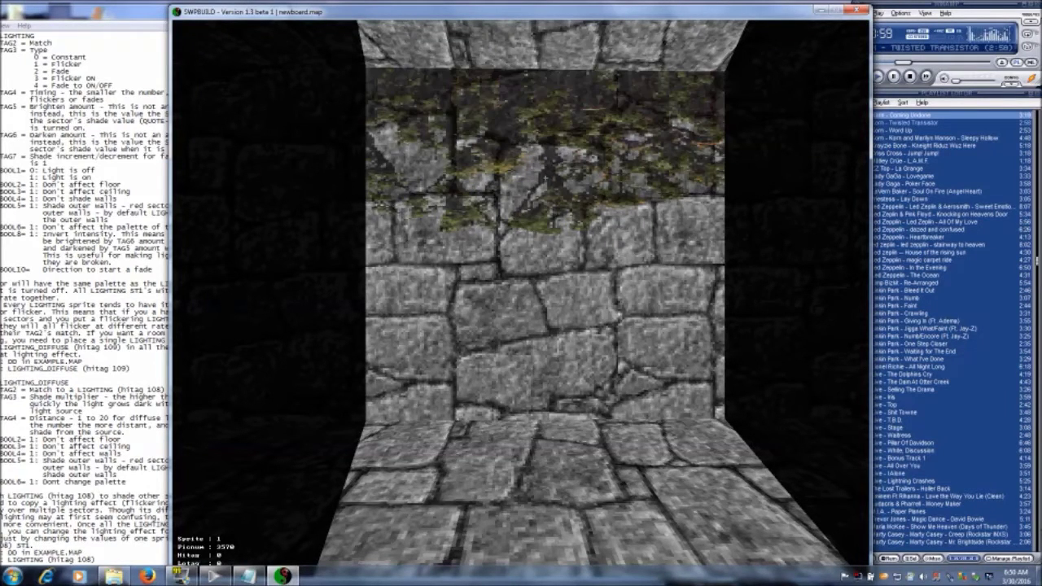
key(KP_Subtract)
key(KP_Subtract)
key(KP_Subtract)
key(KP_Subtract)
key(KP_Subtract)
key(KP_Subtract)
key(KP_Subtract)
key(KP_Subtract)
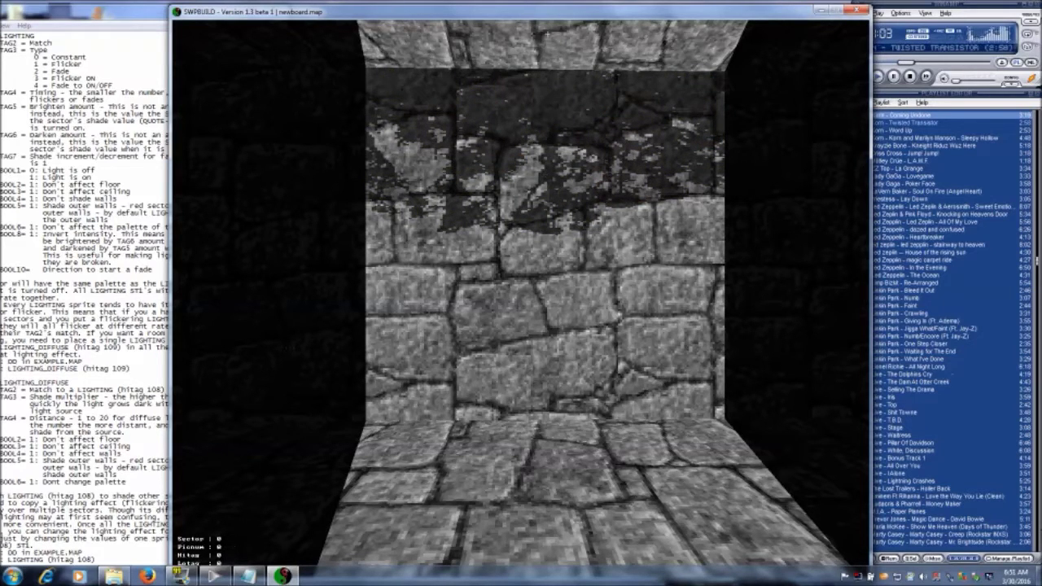
- Darken the ceiling of the lit wedge to match the foliage shadow
key(KP_Subtract)
key(KP_Subtract)
key(KP_Subtract)
key(KP_Subtract)
key(KP_Subtract)
key(KP_Subtract)
key(KP_Subtract)
key(KP_Subtract)
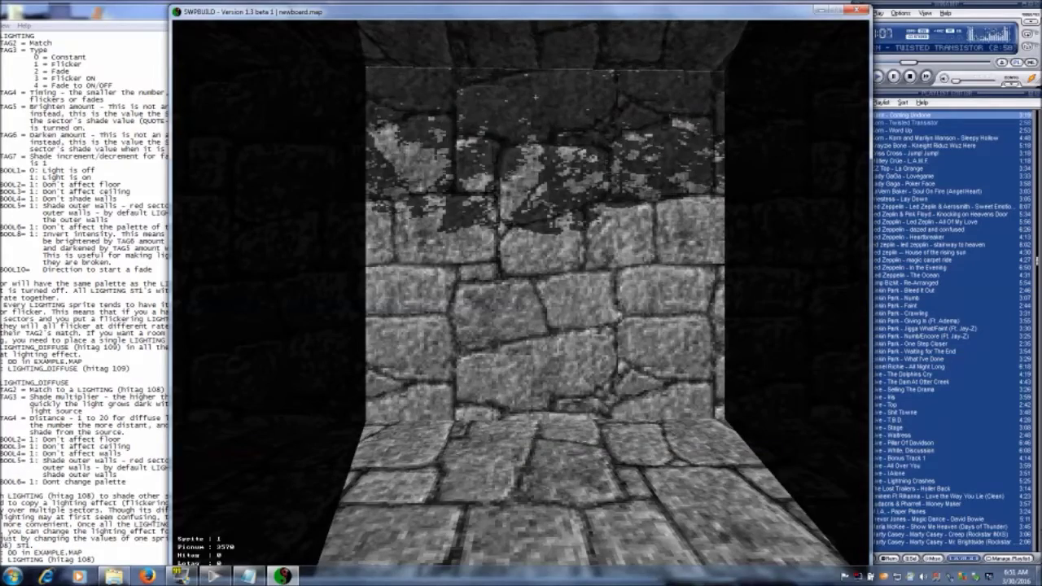
- Examine the foliage shadow on the outer wall and the bright window on the pillar from several angles
key(Up)
key(Right)
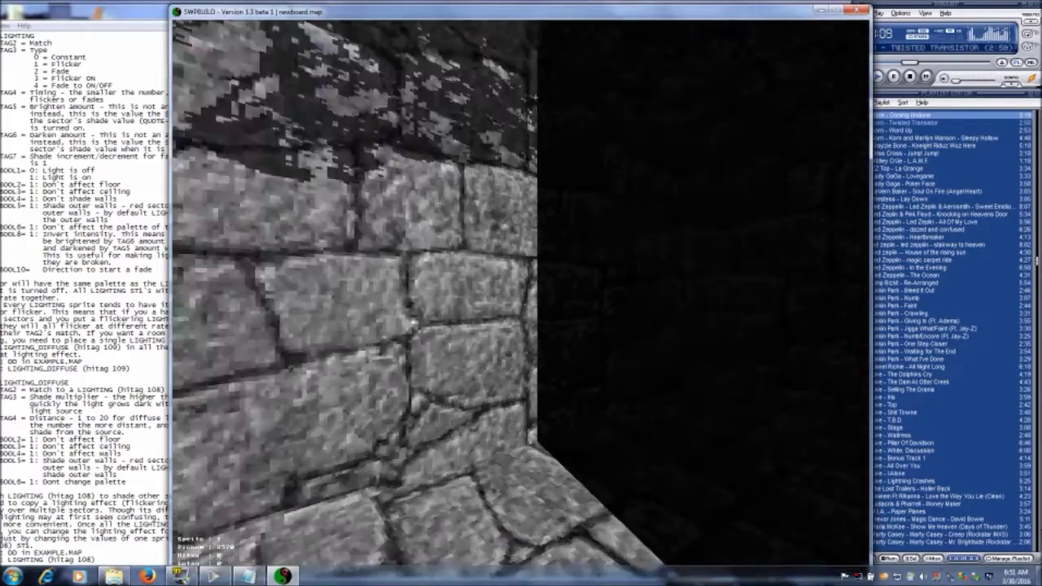
key(Left)
key(Right)
key(Up)
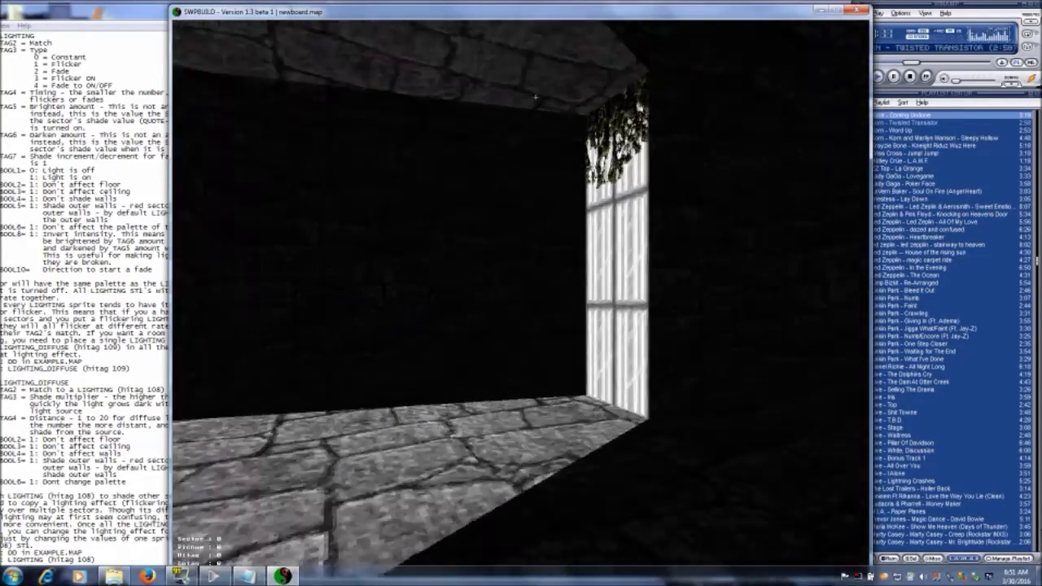
key(Left)
key(Down)
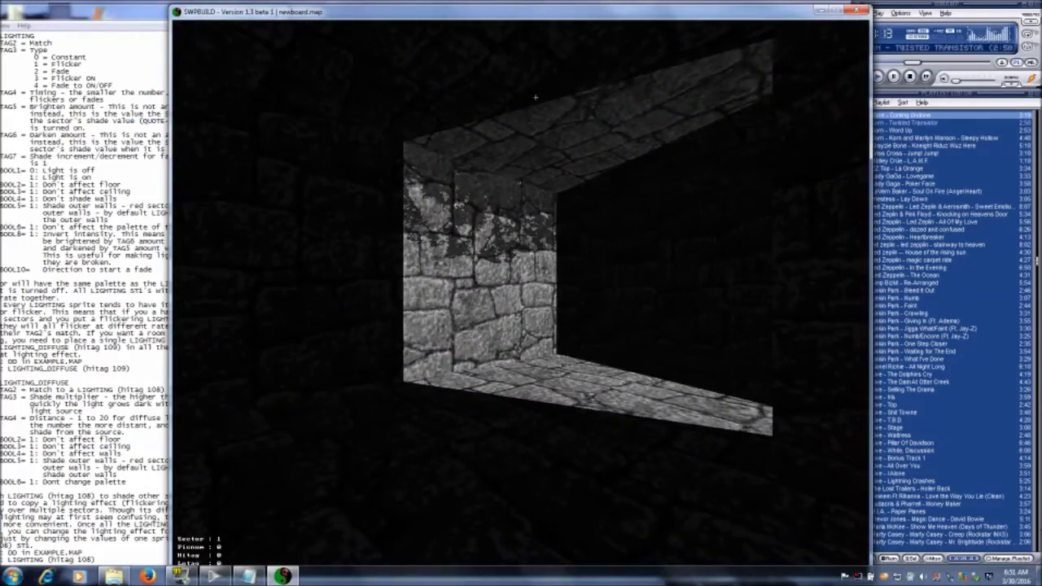
key(Up)
key(Right)
key(Left)
key(Up)
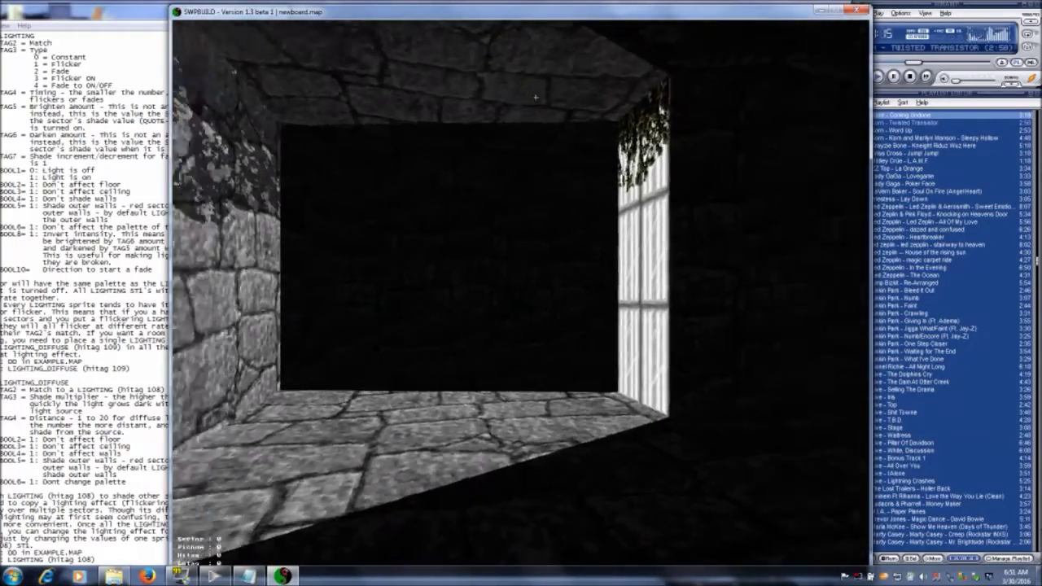
key(Right)
key(Right)
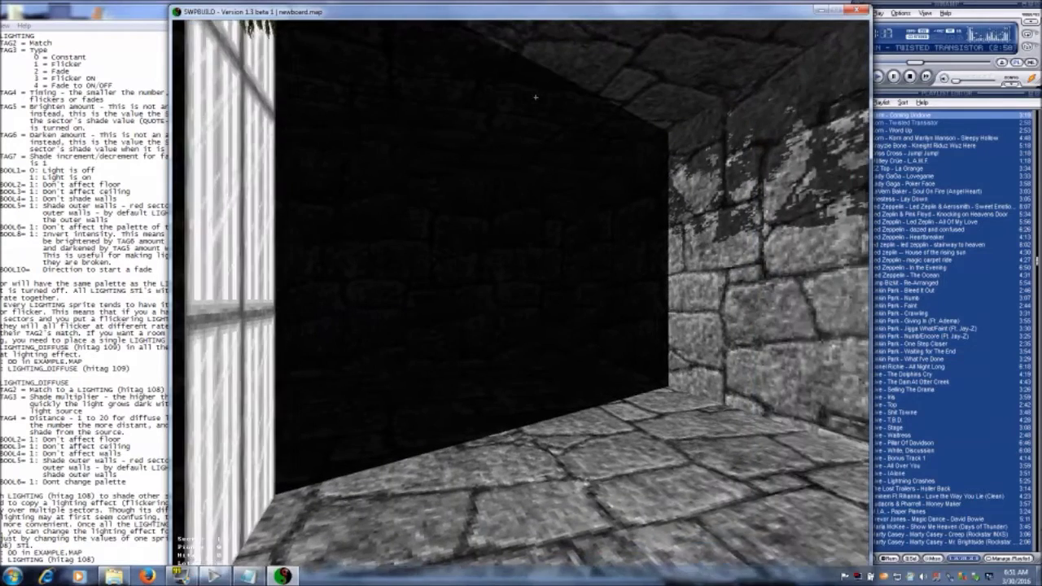
key(Down)
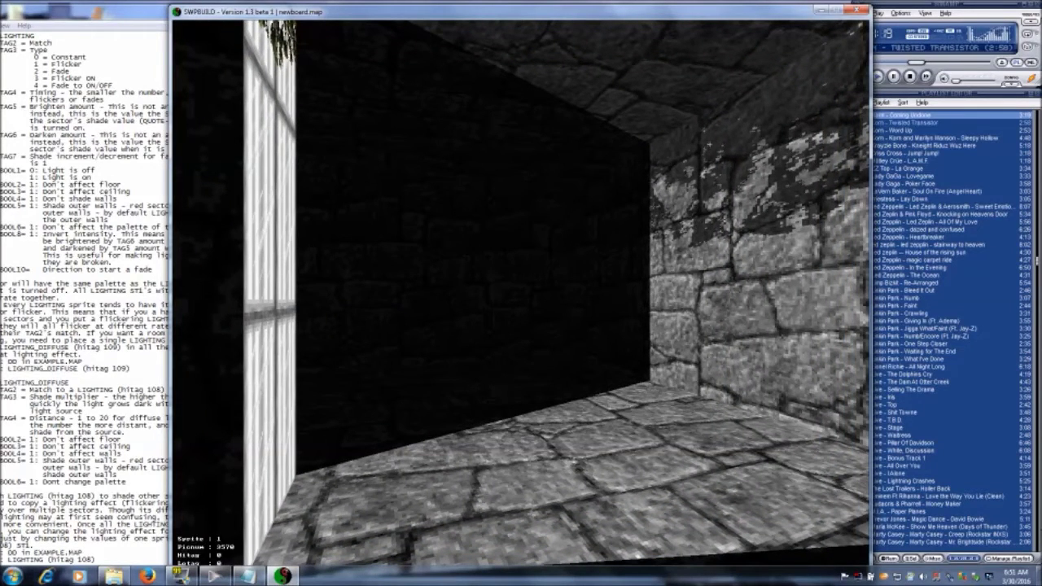
- Delete the foliage sprites and enter 20 as the wedge sector's shade
key(Delete)
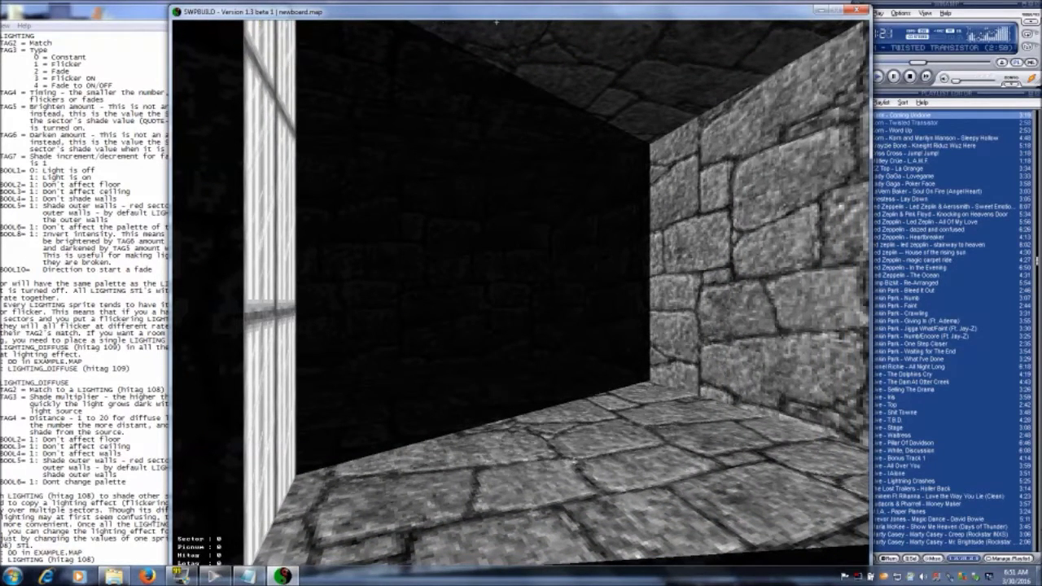
key(apostrophe+s)
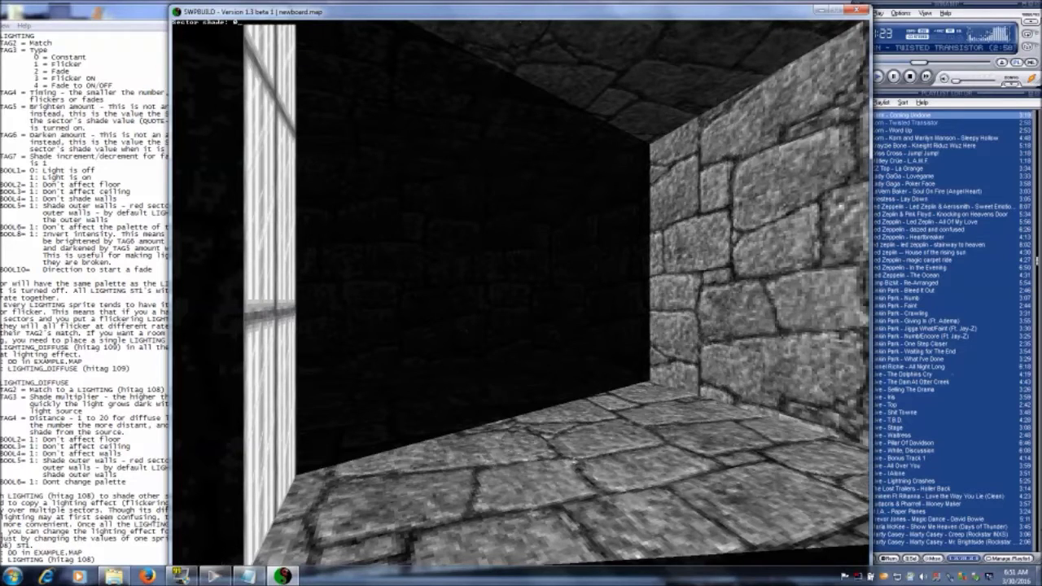
text(30)
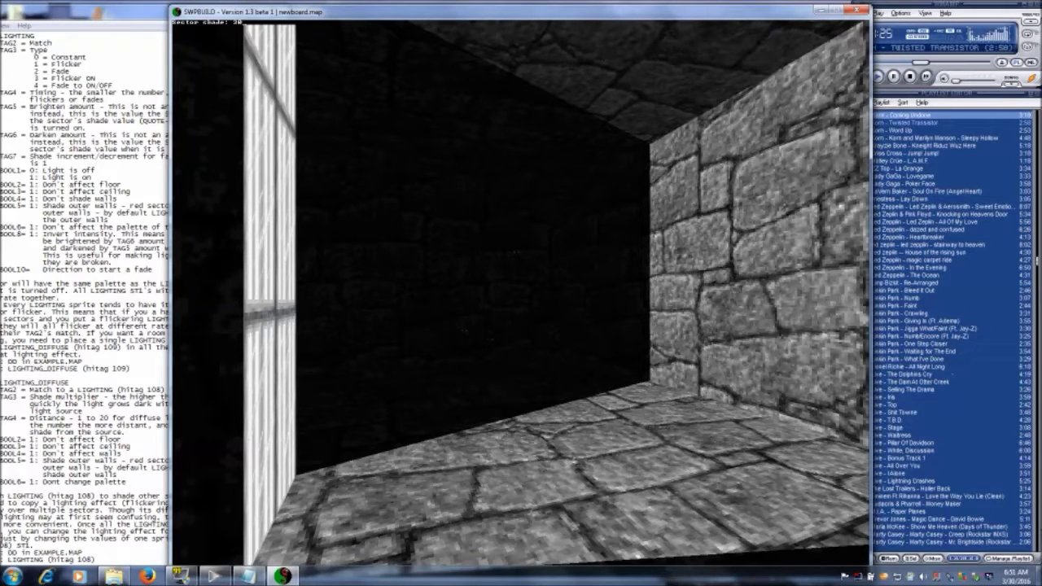
key(Return)
- Place a new sprite inside the lit wedge and assign it tile 2307
key(Down)
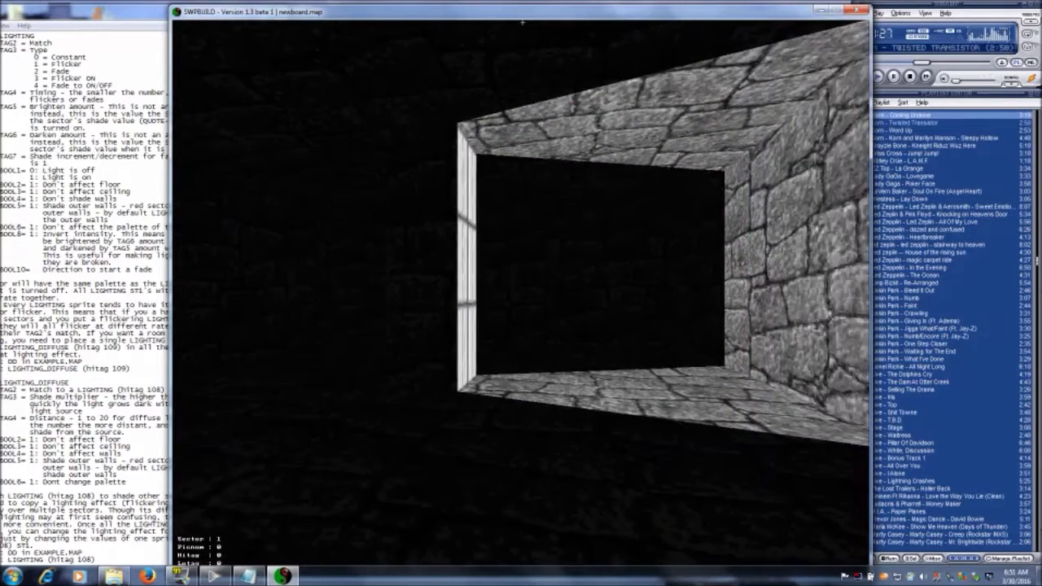
key(Up)
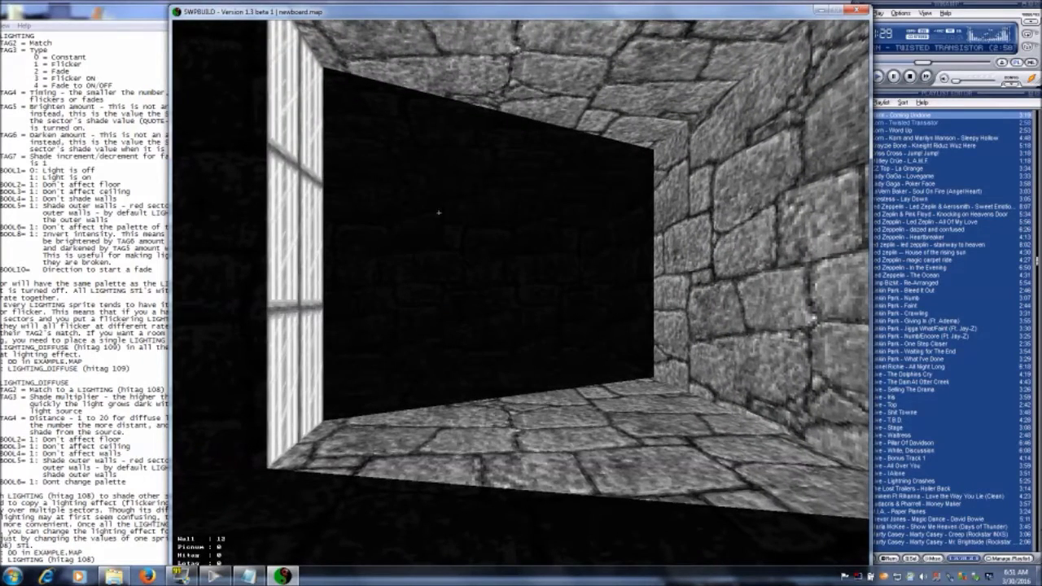
key(s)
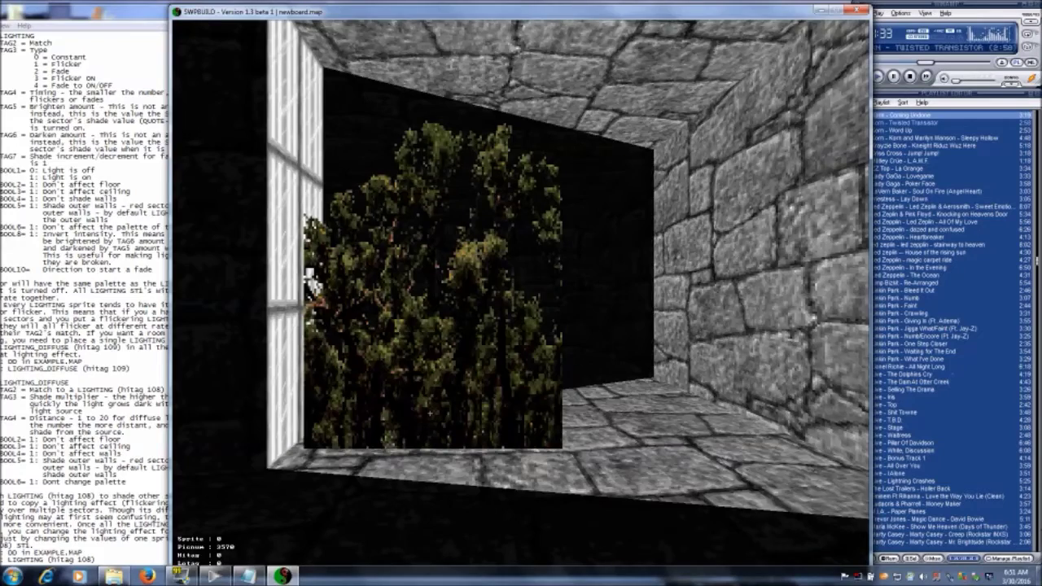
key(v)
key(Page_Up)
key(Page_Up)
key(Page_Up)
key(Page_Up)
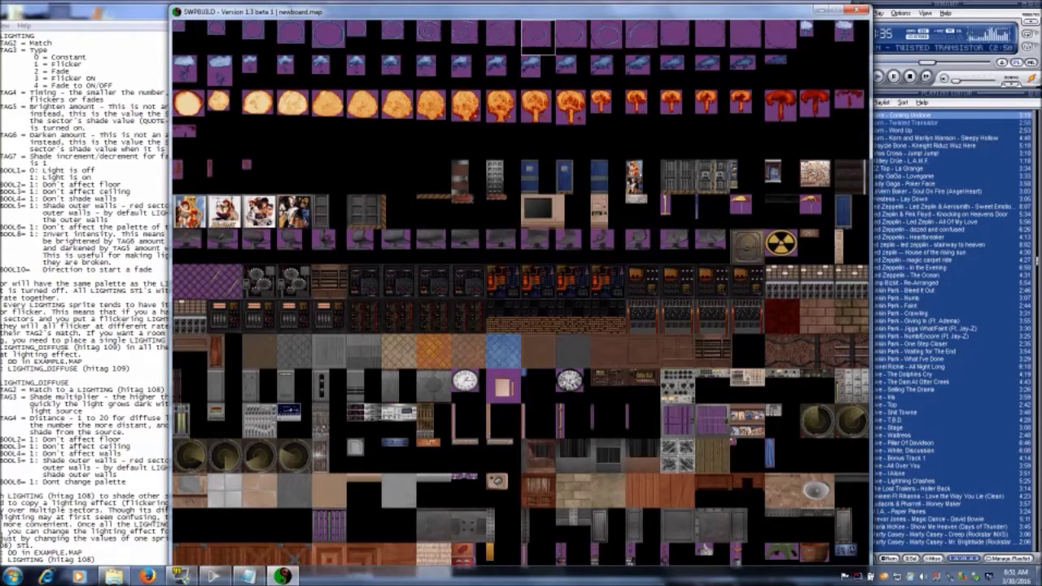
key(Left)
key(Left)
key(Left)
key(Down)
key(Return)
- Set the new wedge sprite's hi-tag to 108 and its lo-tag to 5 in the 2D map
key(KP_Enter)
key(z)
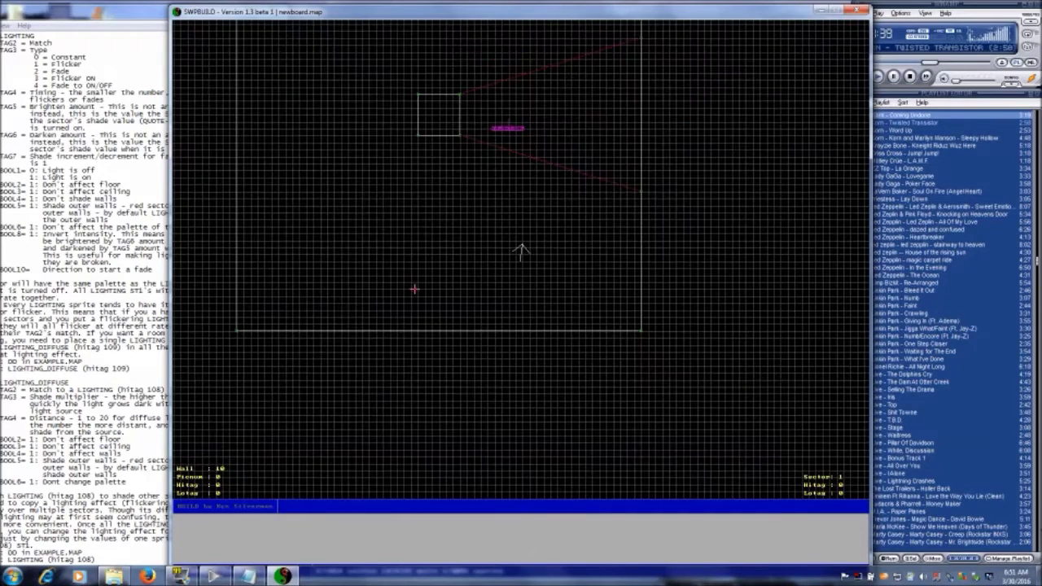
right_click(510, 133)
key(a)
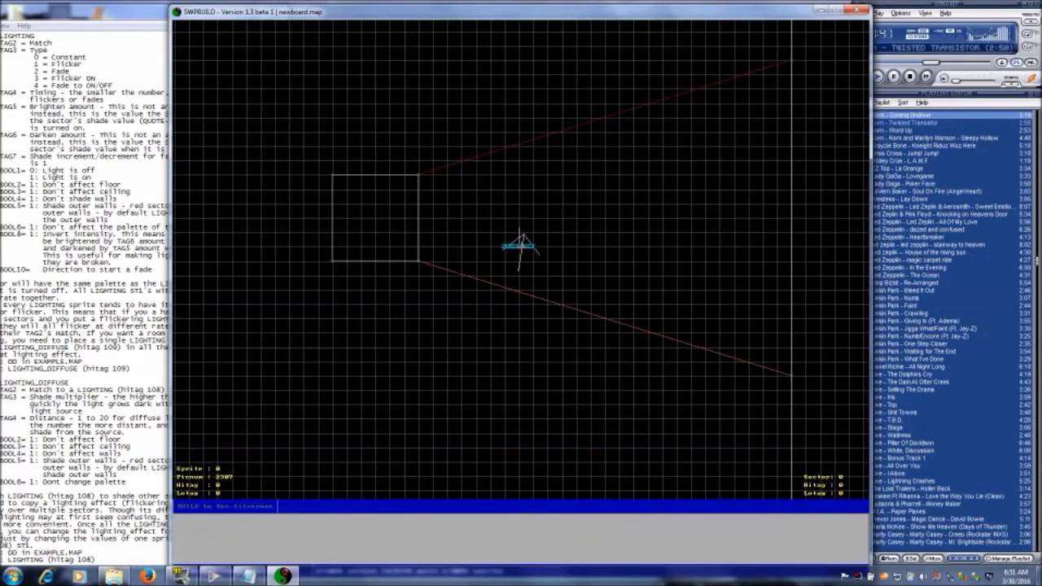
key(alt+h)
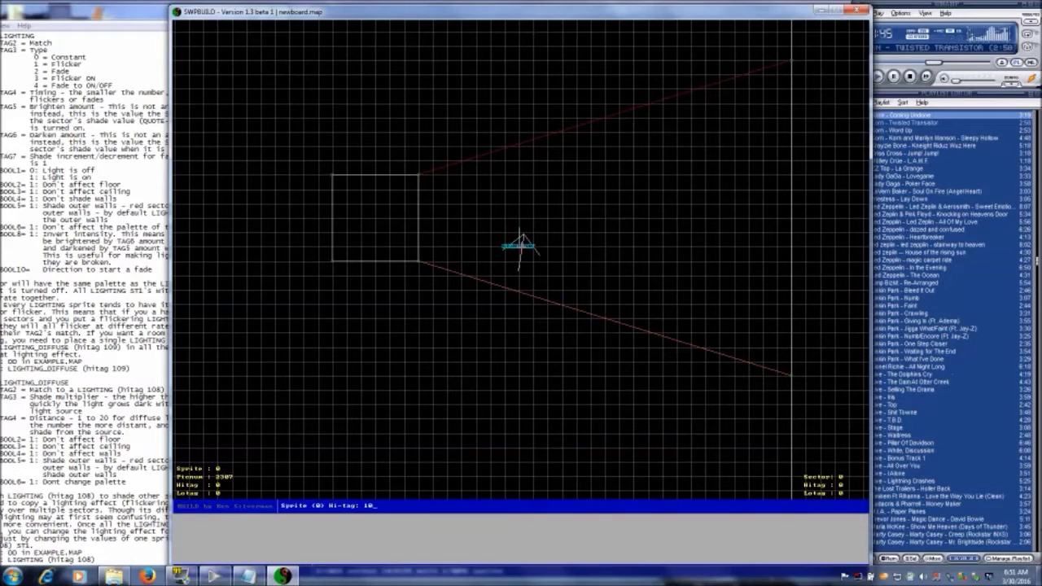
text(100)
key(Return)
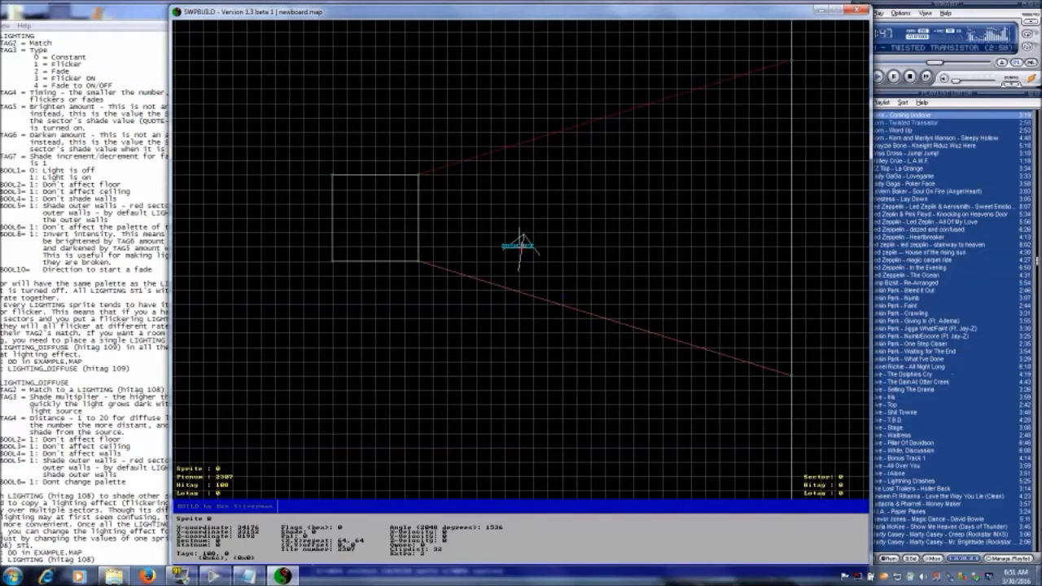
key(alt+t)
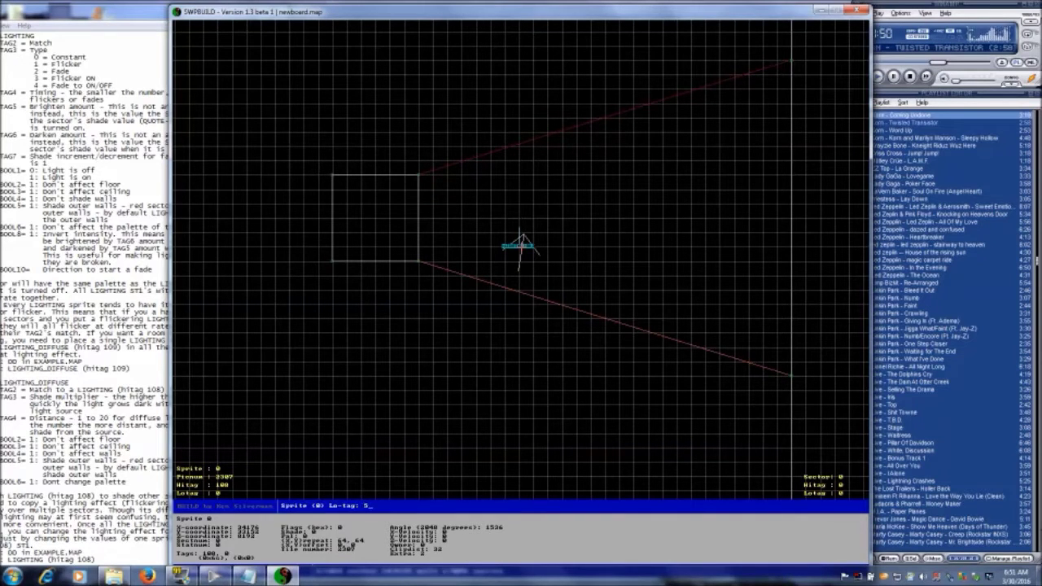
text(5)
key(Return)
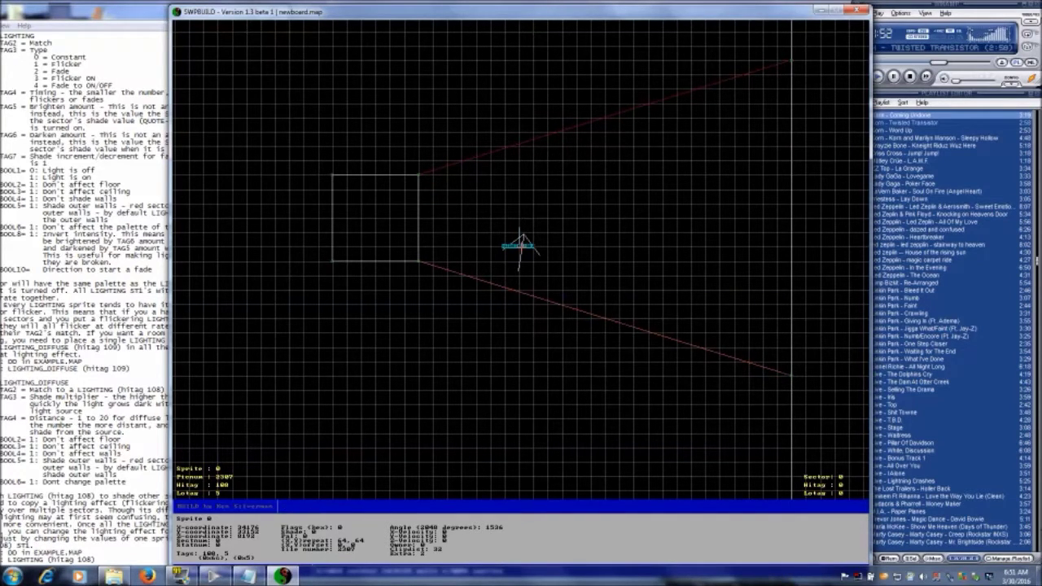
- Confirm the lighting sprite's tag 3 as 0 and check its tag 4
key(alt+3)
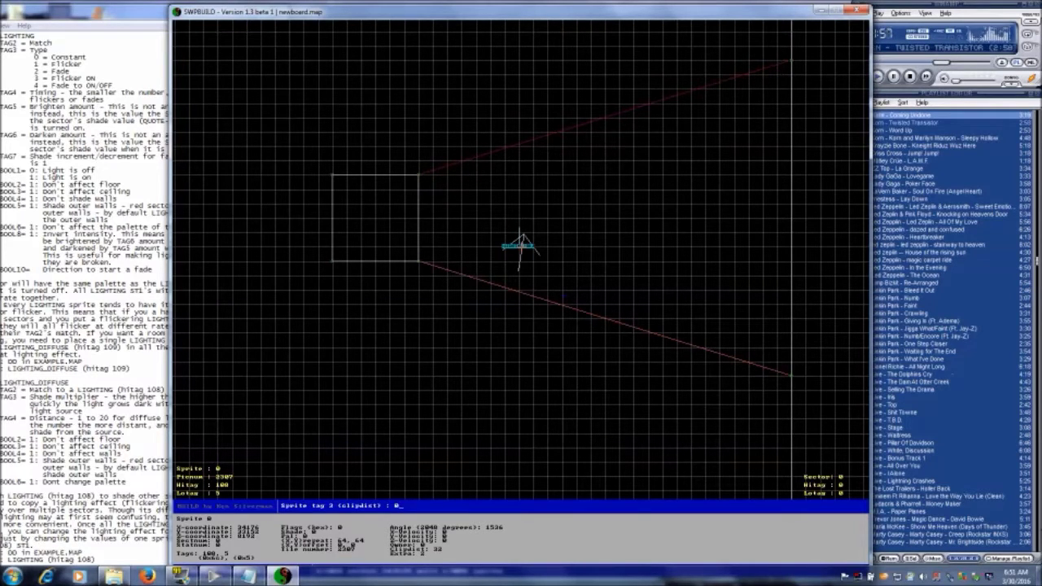
key(Return)
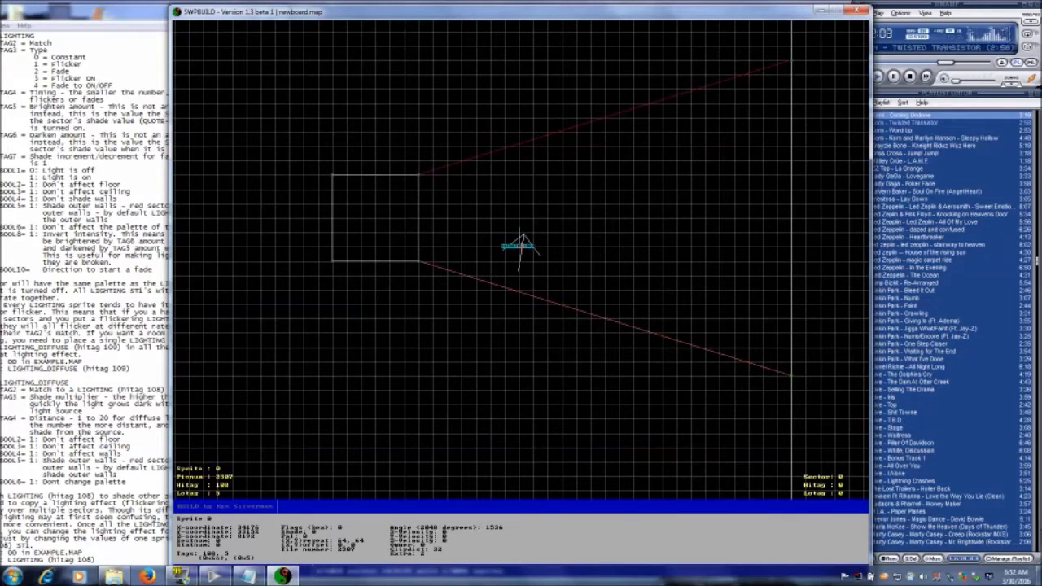
key(apostrophe+4)
key(BackSpace)
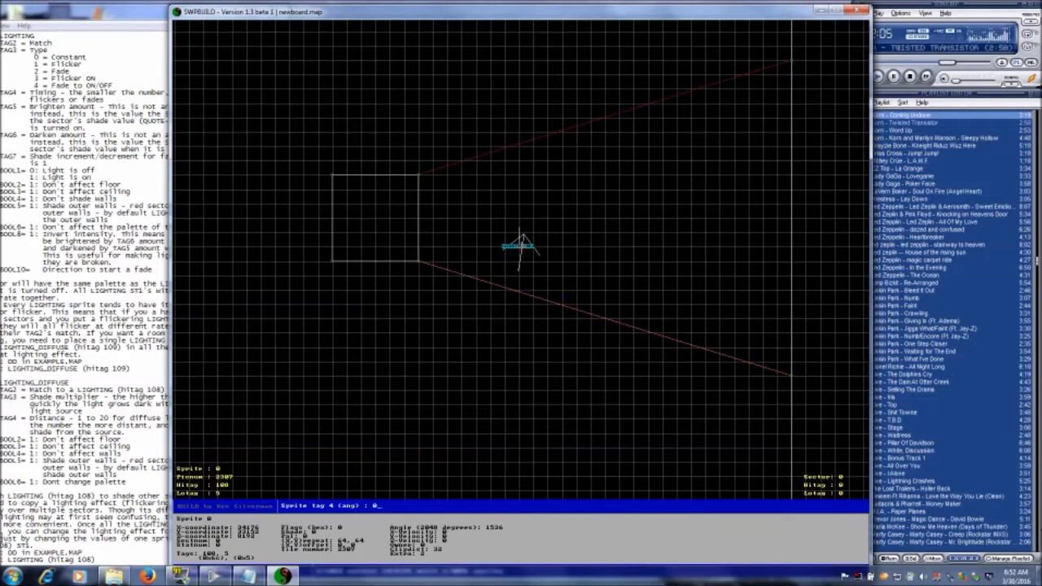
key(Escape)
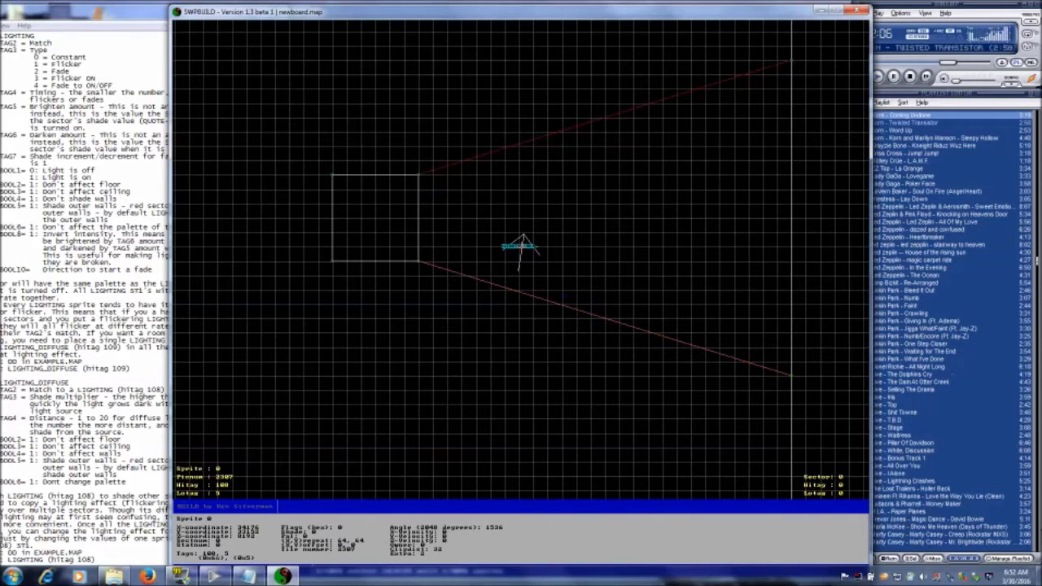
- Inspect the wedge's brightness in the 3D view and return to the 2D map
key(KP_Enter)
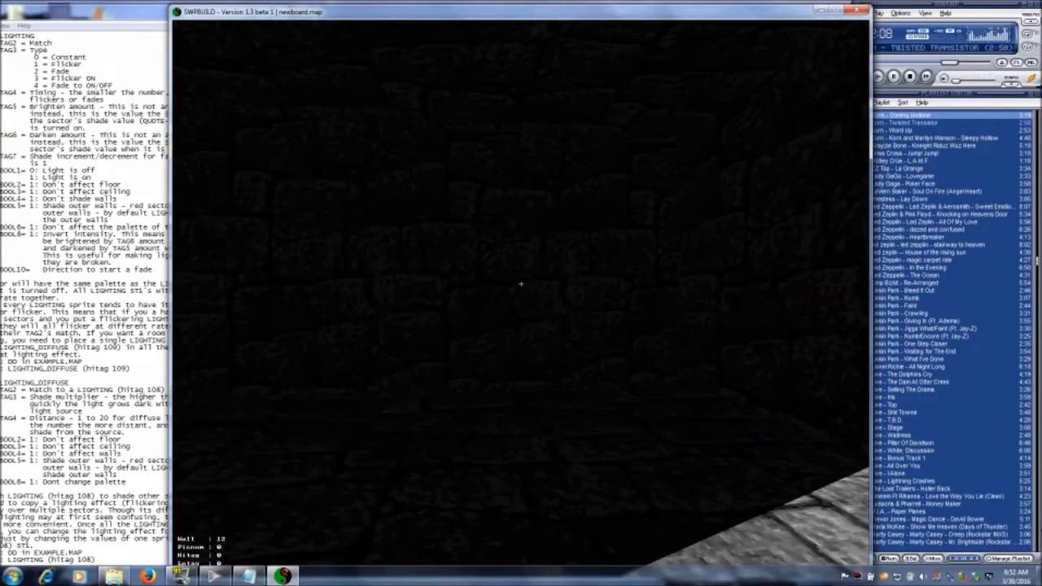
key(Right)
key(Up)
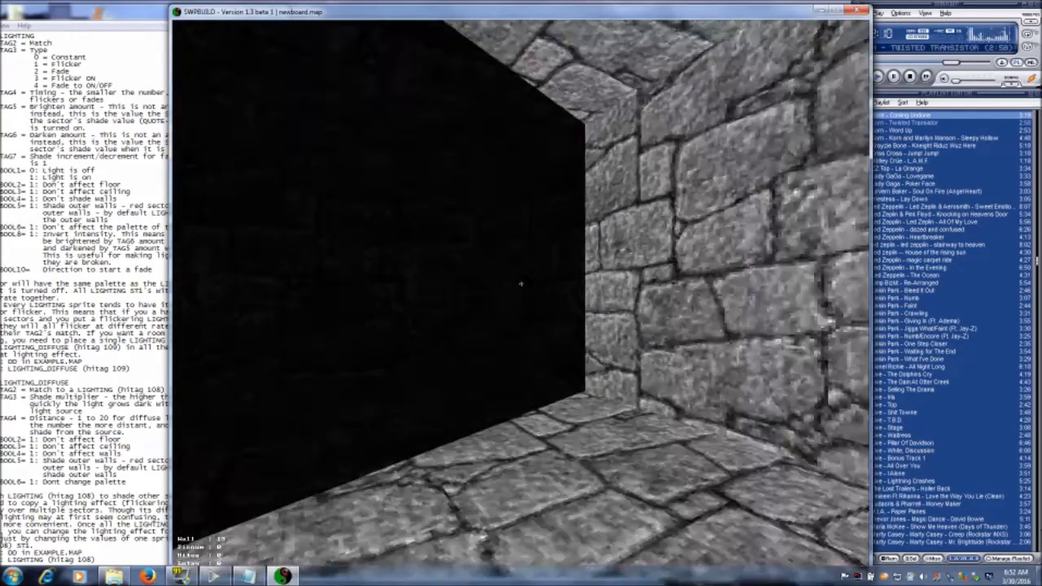
key(KP_Enter)
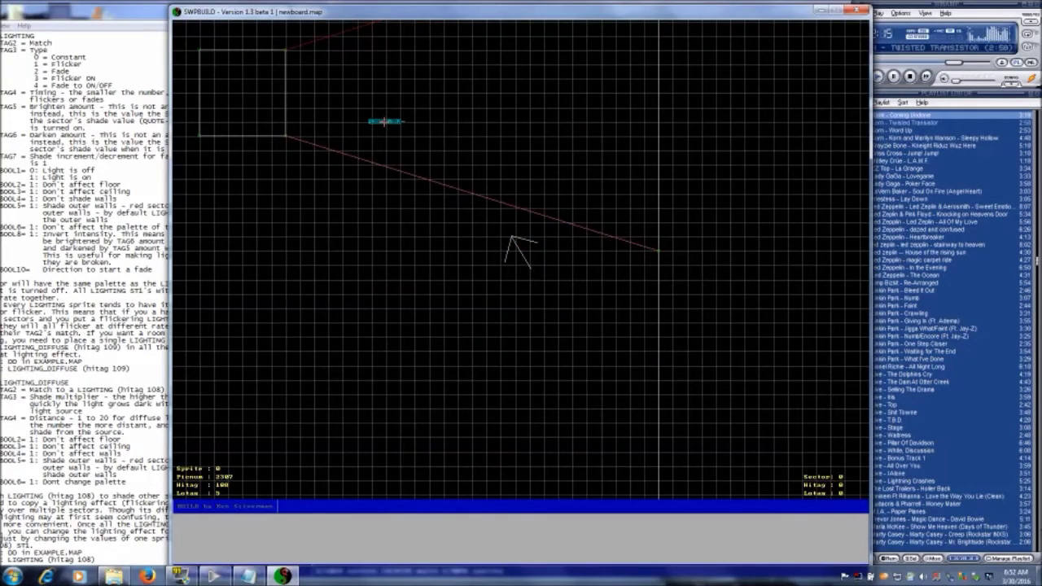
- Set the lighting sprite's tag 6 to 20 and tag 7 to 1
key(alt+6)
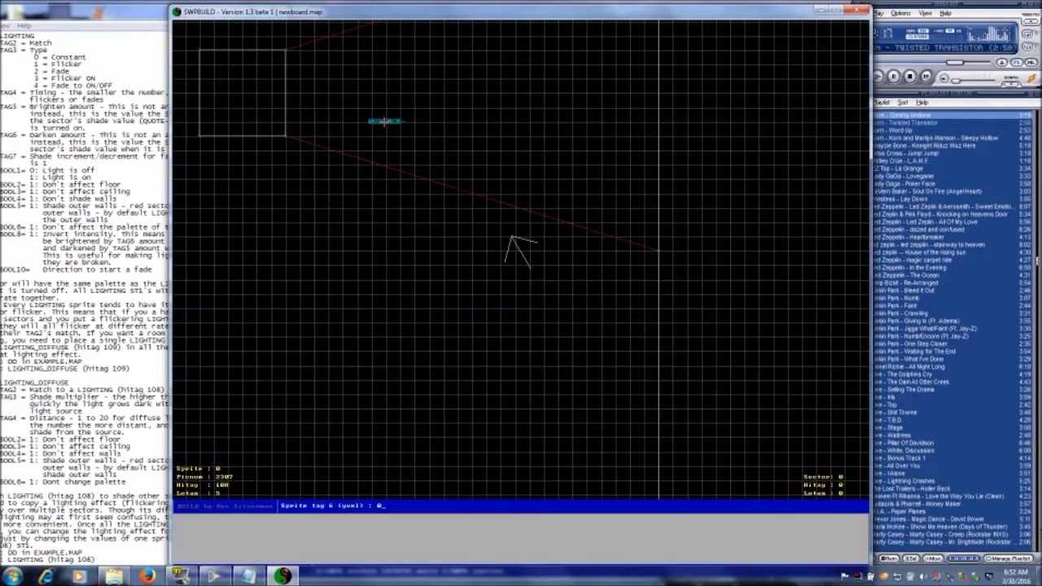
text(20)
key(Return)
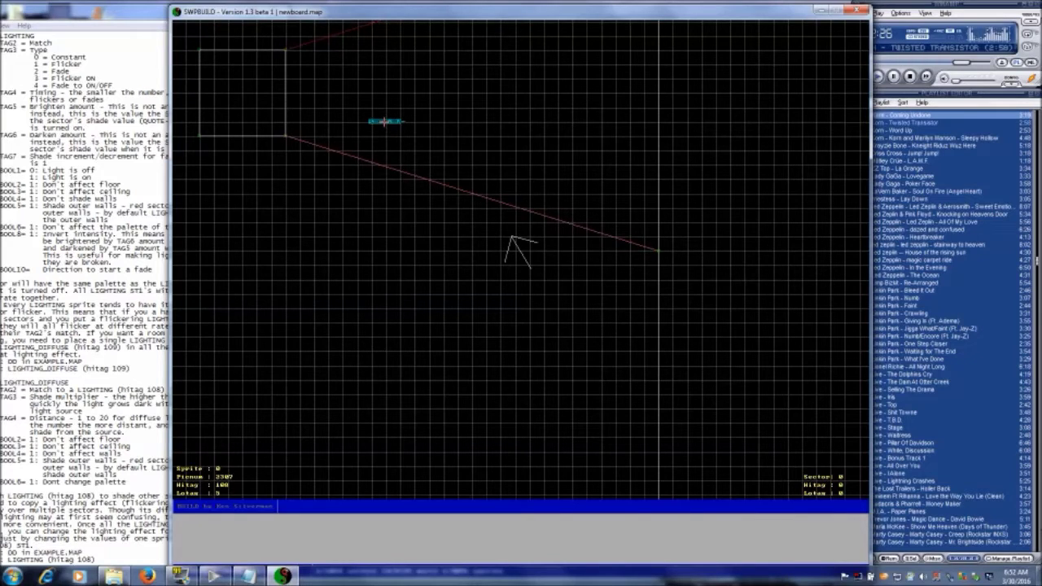
key(alt+7)
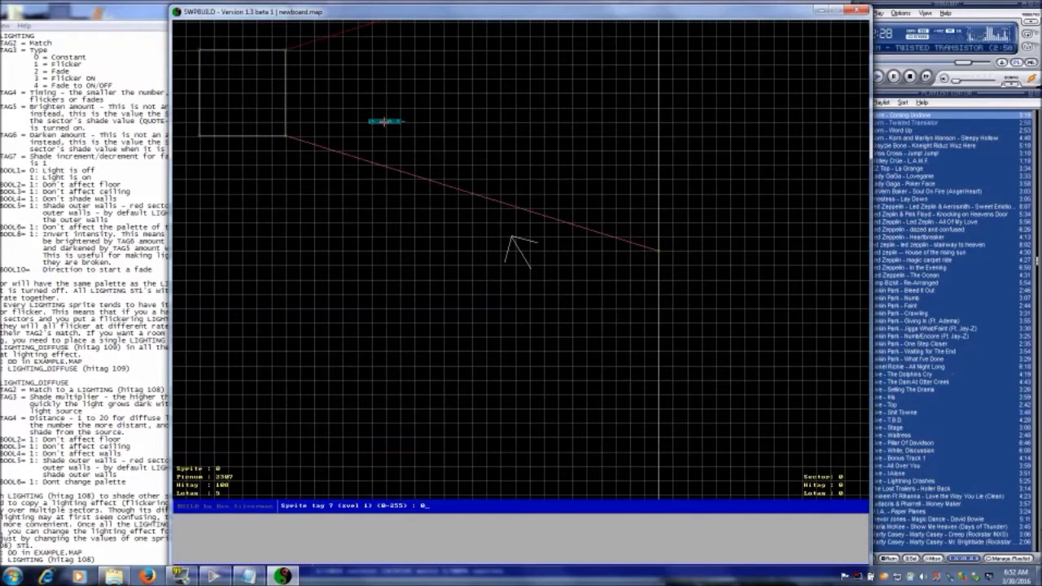
text(1)
key(Return)
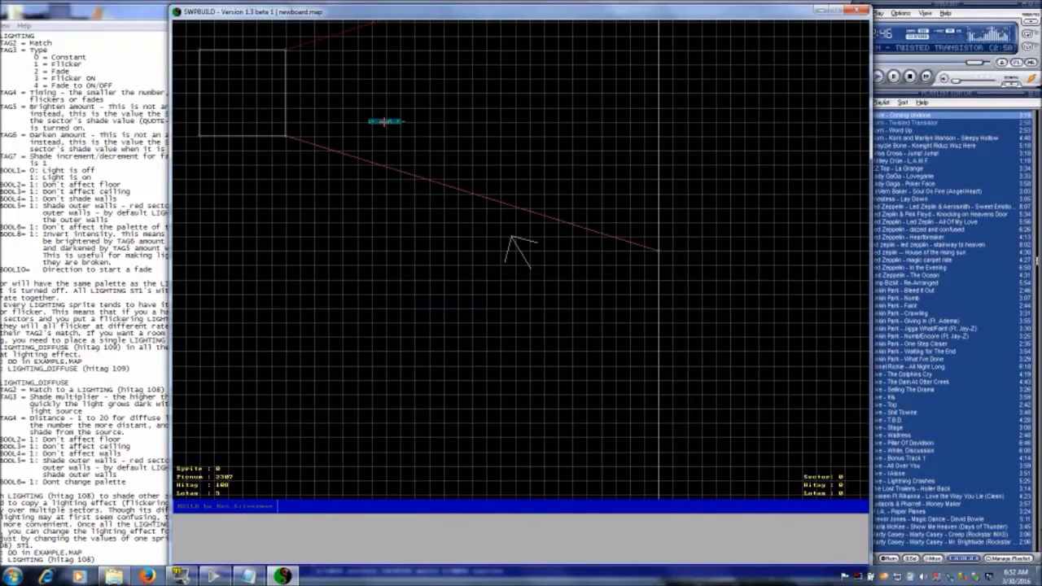
- Set the lighting sprite's boolean tag 6 to 1
key(semicolon+6)
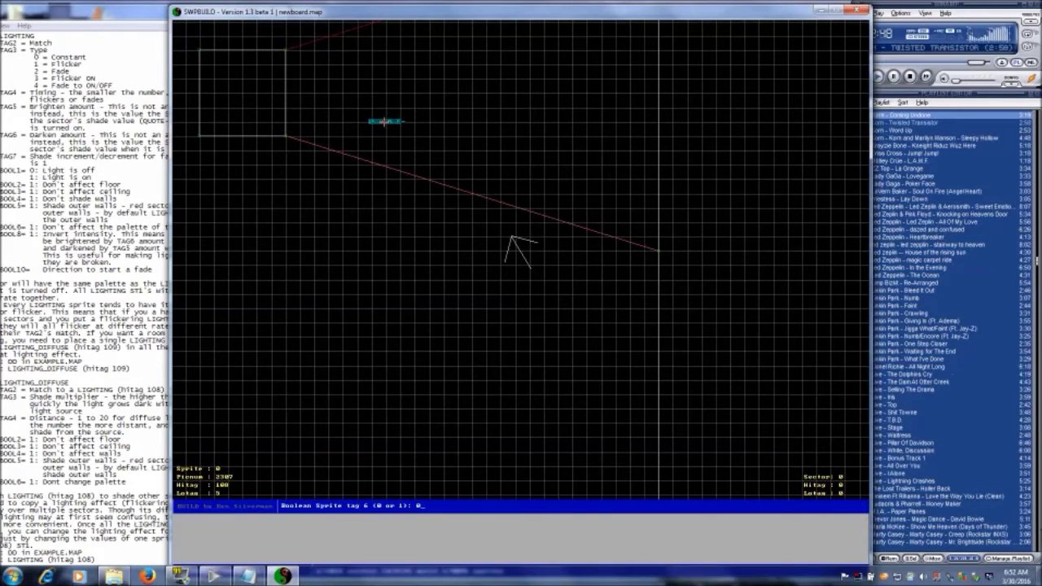
text(1)
key(Return)
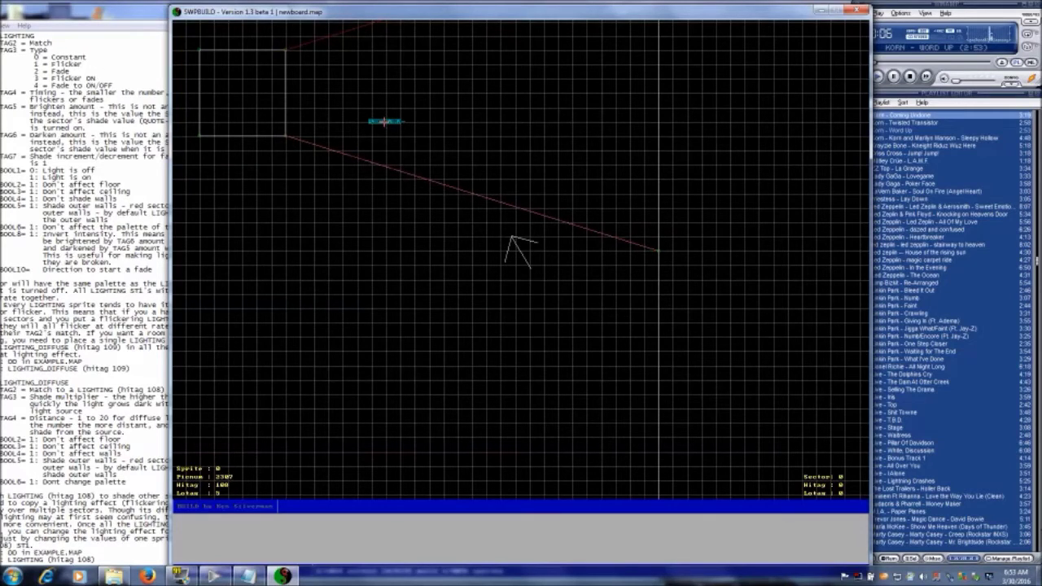
- Place a sprite on the dark face of the pillar in the 3D view and assign it switch tile 551
key(KP_Enter)
key(Left)
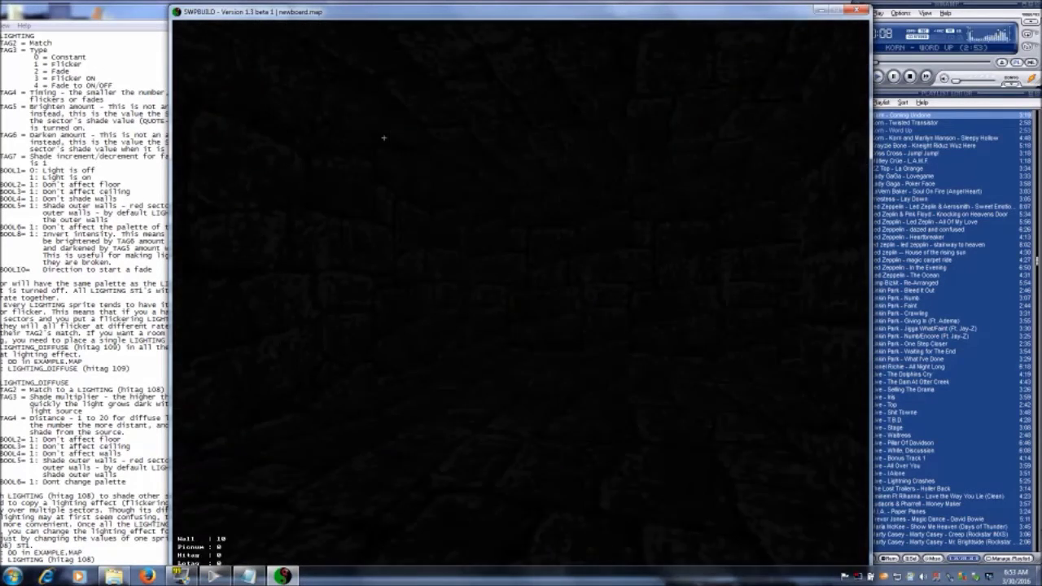
key(Up)
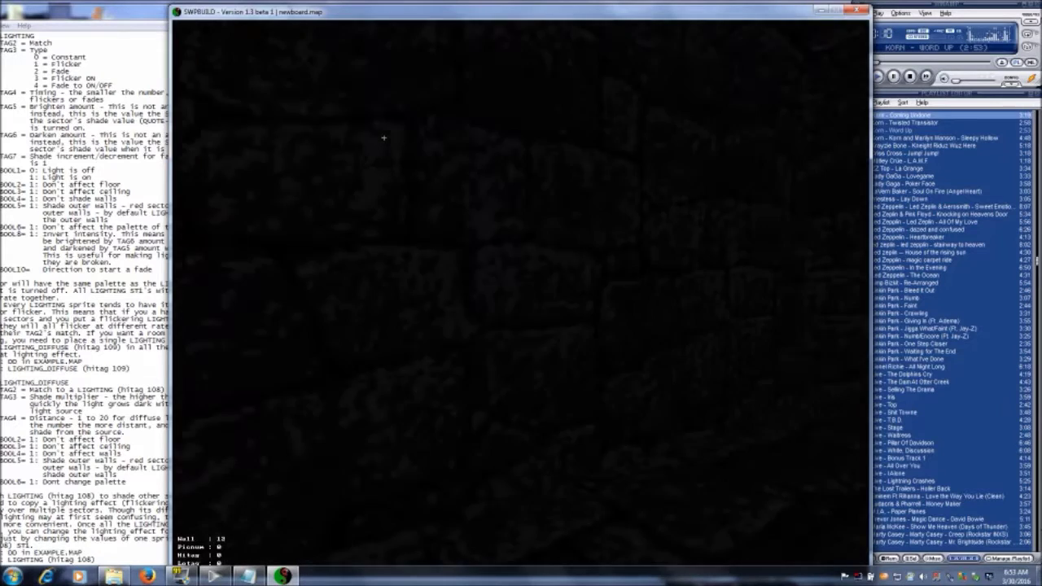
key(Right)
key(Up)
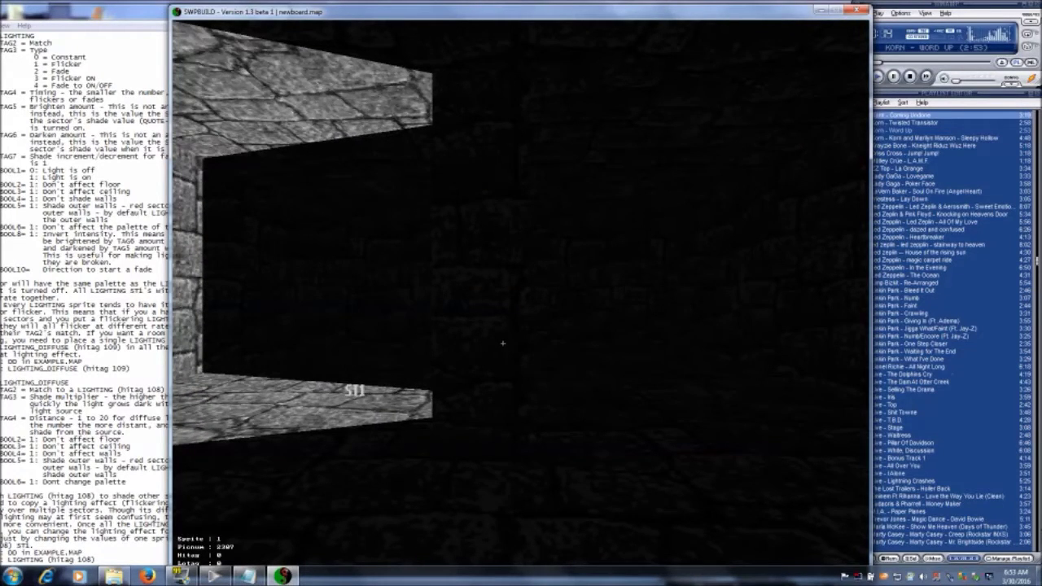
key(v)
key(Page_Up)
key(Page_Up)
key(Page_Up)
key(Page_Up)
key(Page_Up)
key(Page_Up)
key(Page_Up)
key(Page_Up)
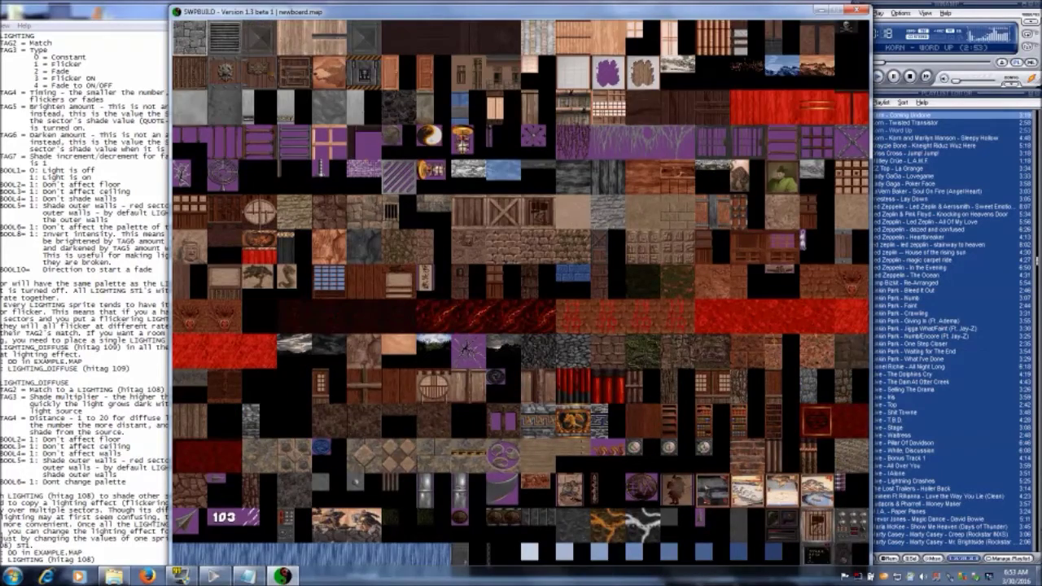
key(Page_Down)
key(Page_Down)
key(Up)
key(Up)
key(Up)
key(Up)
key(Right)
key(Right)
key(Right)
key(Right)
key(Right)
key(Right)
key(Right)
key(Right)
key(Right)
key(Right)
key(Right)
key(Return)
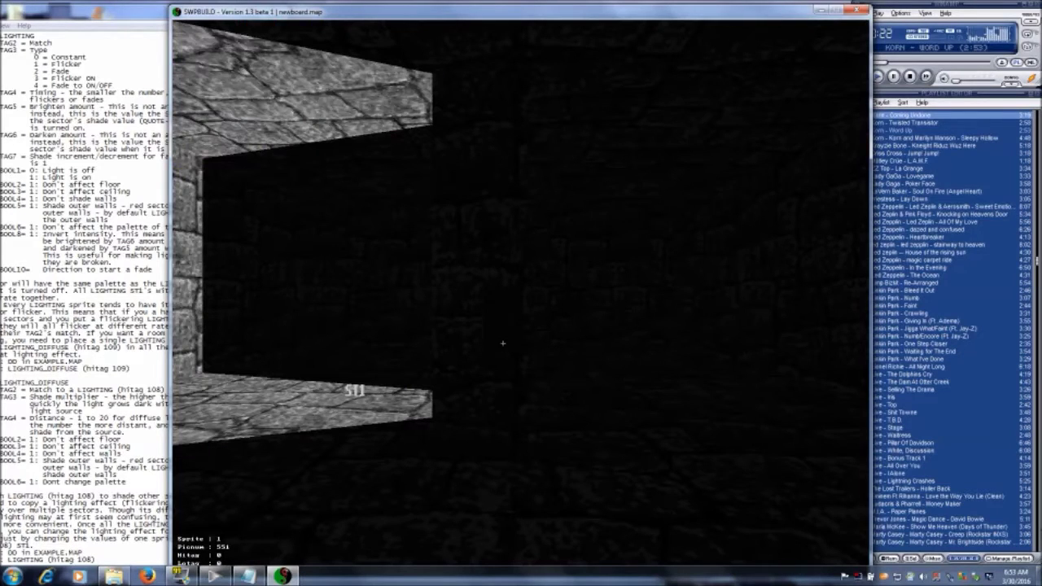
- Brighten the switch sprite, change its palette so it appears grey, and lower it slightly on the pillar
key(s)
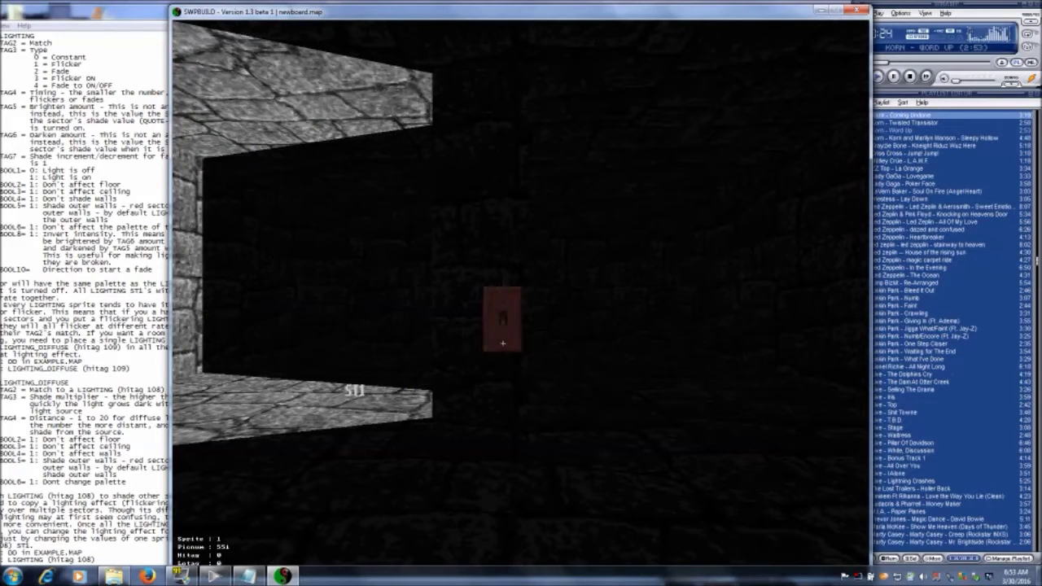
key(alt+p)
key(Page_Down)
key(Page_Down)
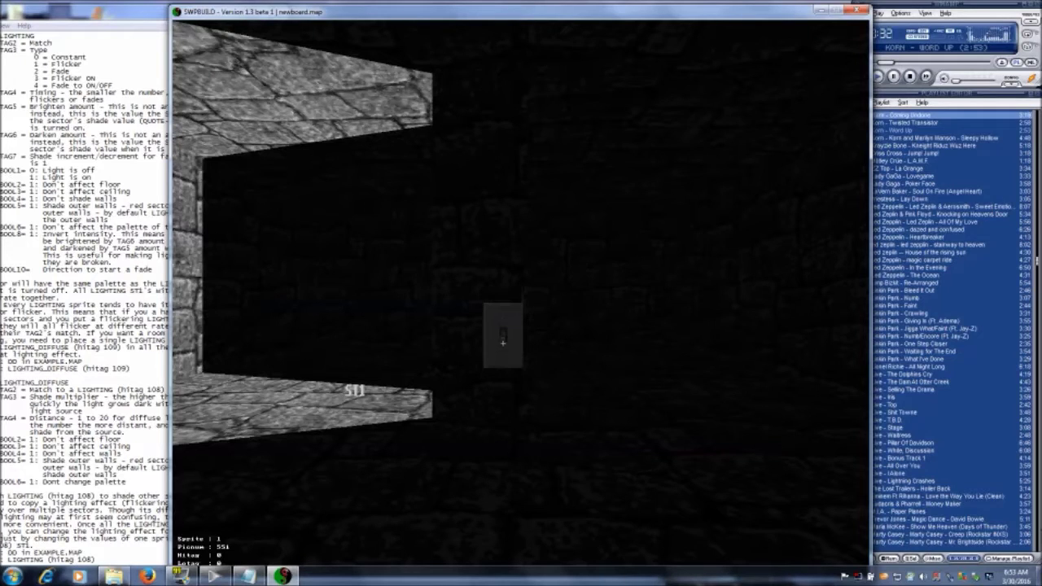
- Shrink the switch sprite to about 45 by 45 and fine-tune its height on the pillar
key(KP_2)
key(KP_4)
key(KP_2)
key(KP_4)
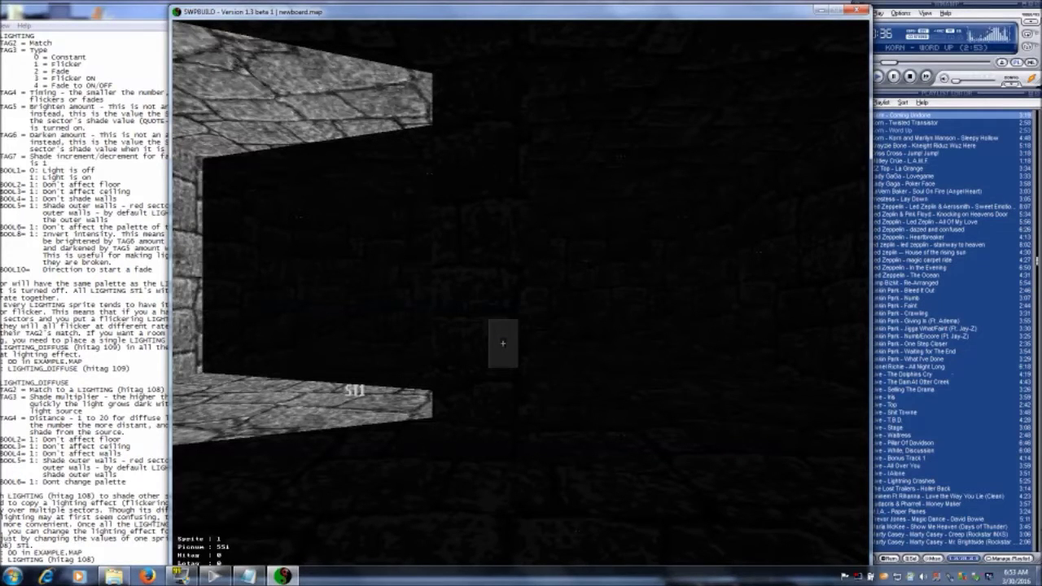
key(Up)
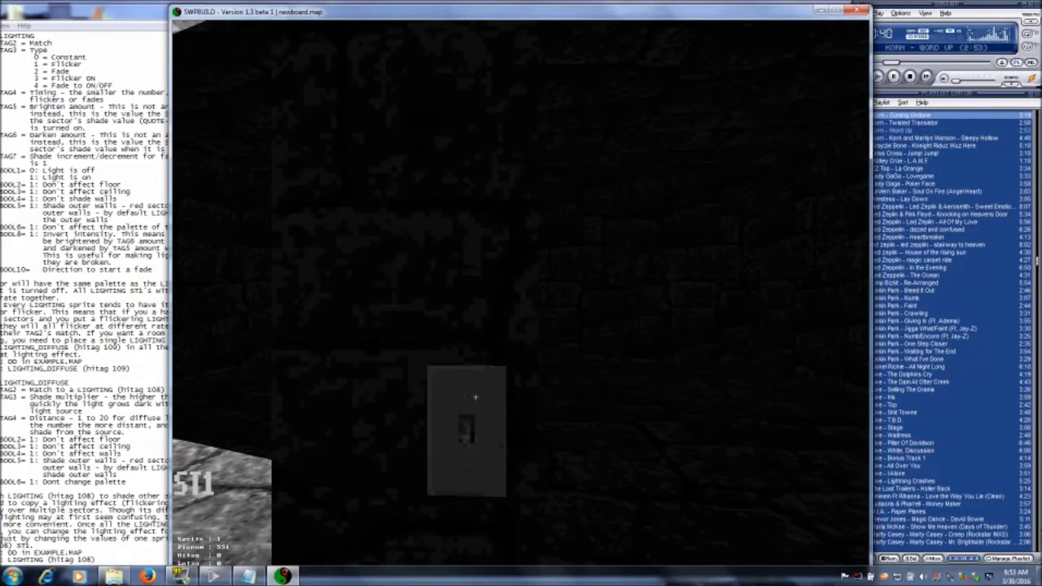
key(Page_Up)
key(Page_Up)
key(Page_Down)
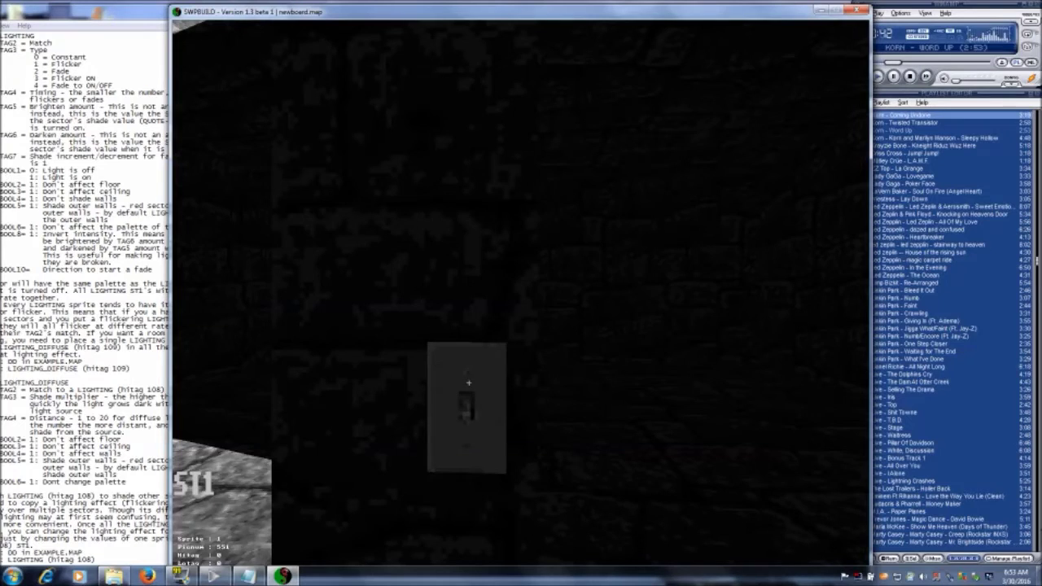
- Set the switch sprite's lo-tag to 211 and its hi-tag to 5 in the 2D map
key(KP_Enter)
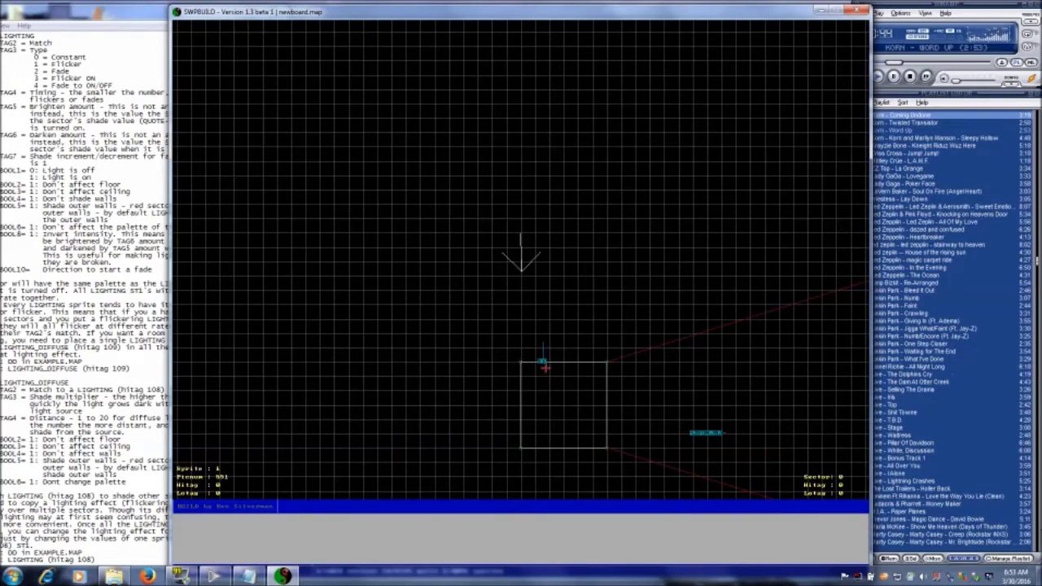
key(t)
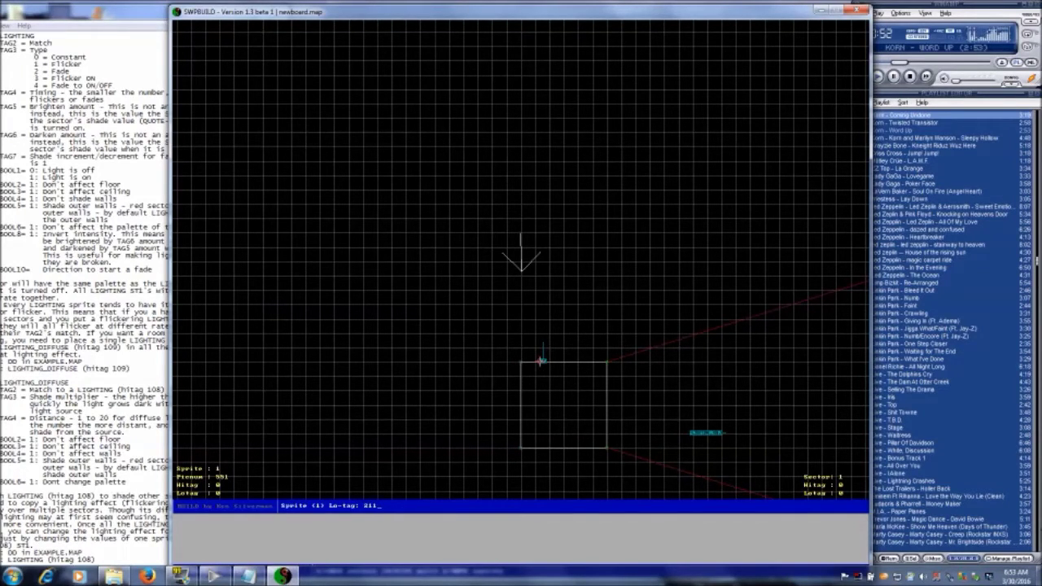
key(Return)
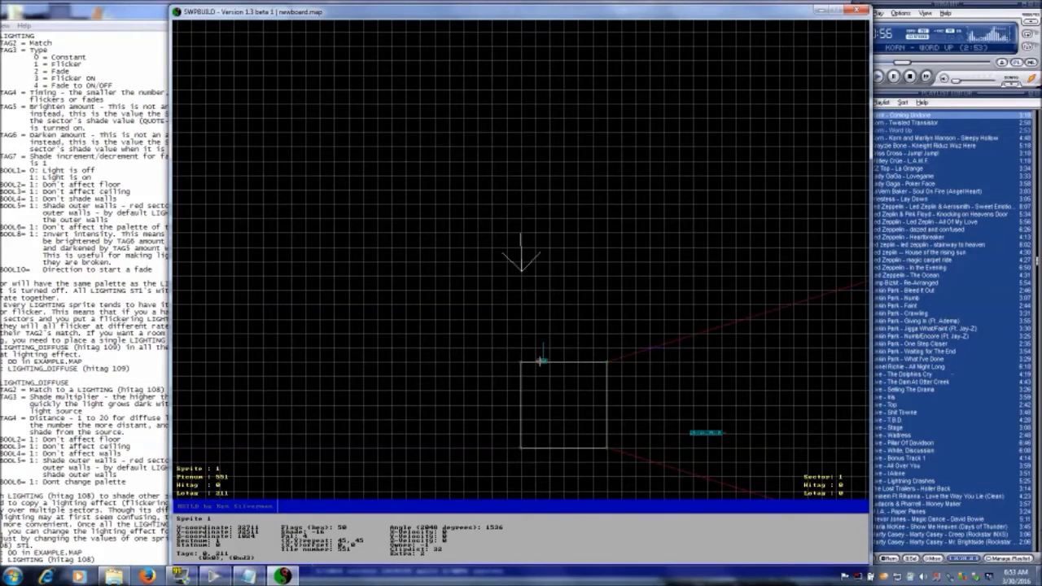
key(alt+h)
key(Return)
- Place the player start position near the room's corner, facing toward the pillar and wedge
key(Left)
key(KP_Enter)
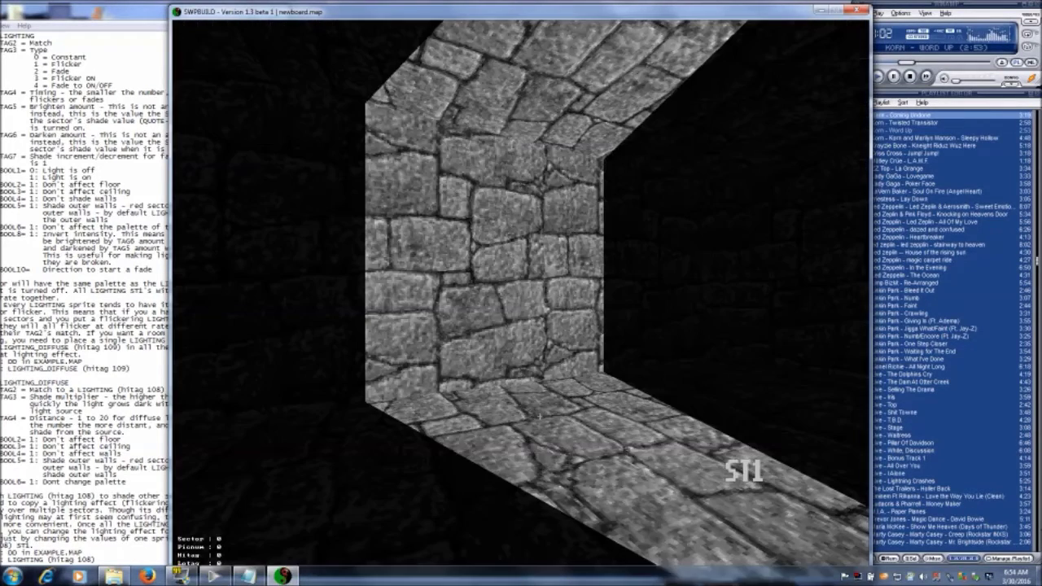
key(Down)
key(KP_Enter)
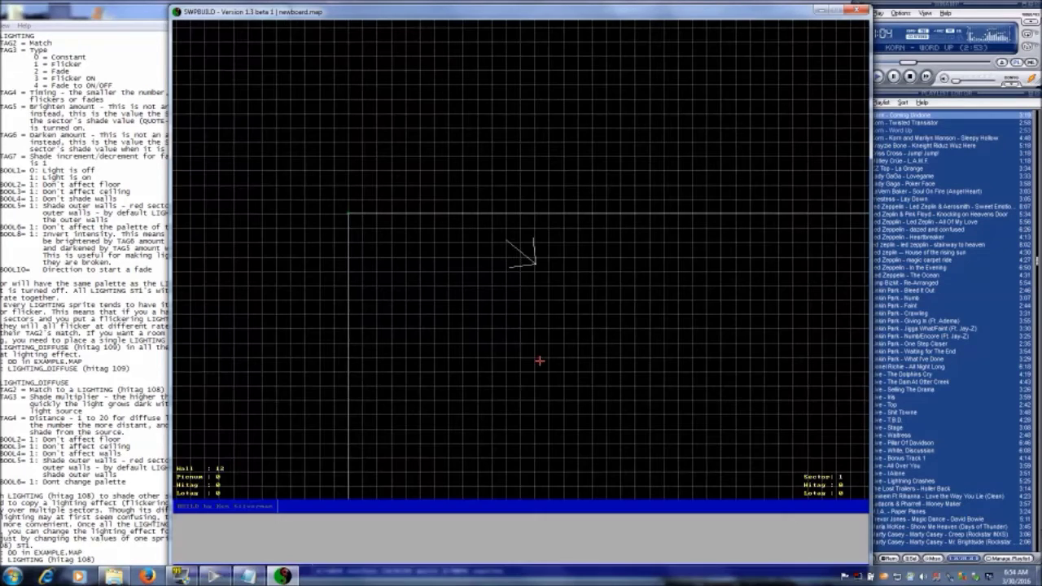
key(Up)
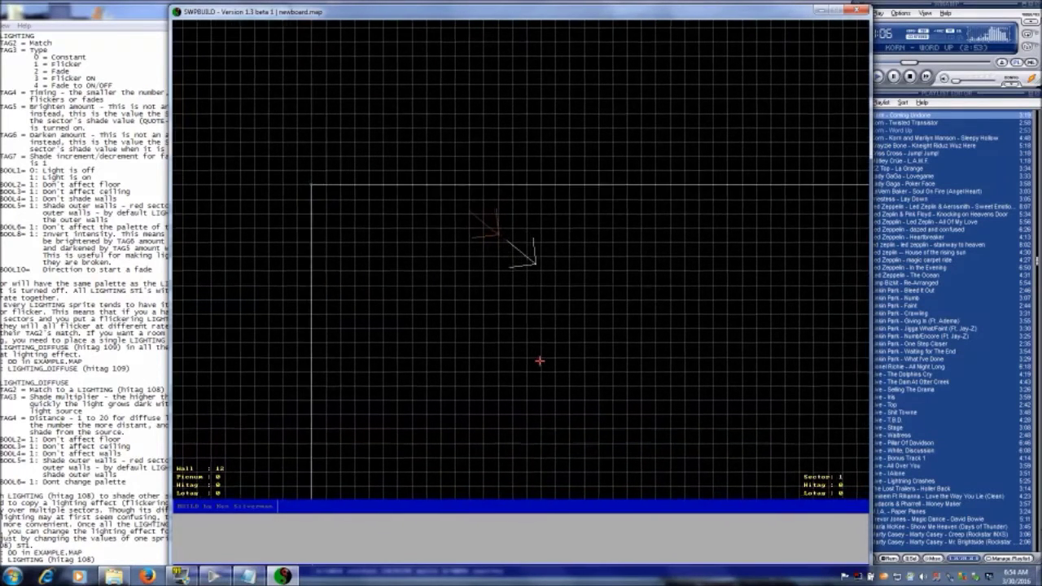
- Save the map as newboard86
key(Escape)
key(s)
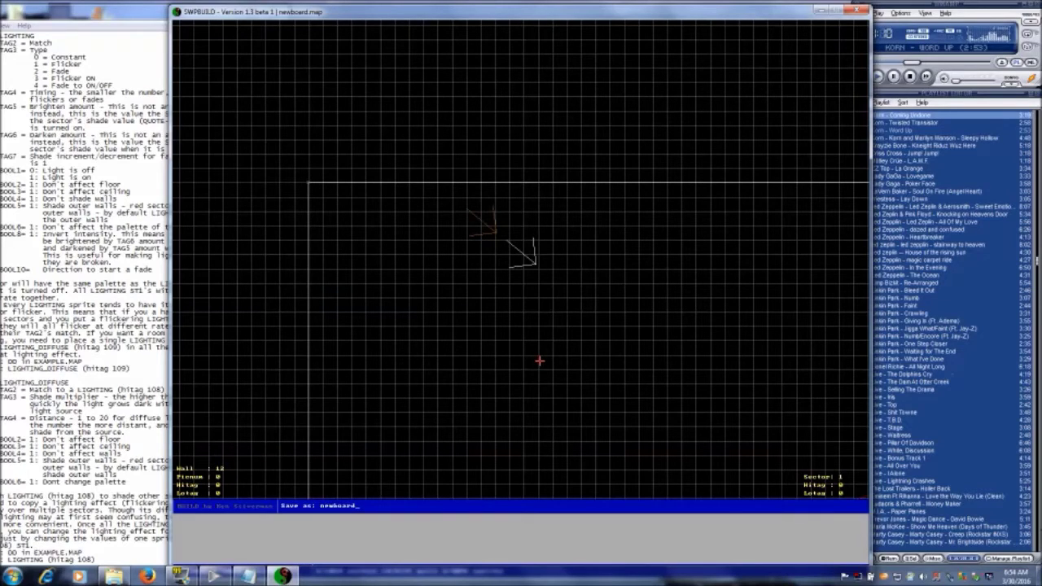
key(Return)
- Play-test the map, operate the pillar switch, and examine how the wedge's lighting responds
key(Escape)
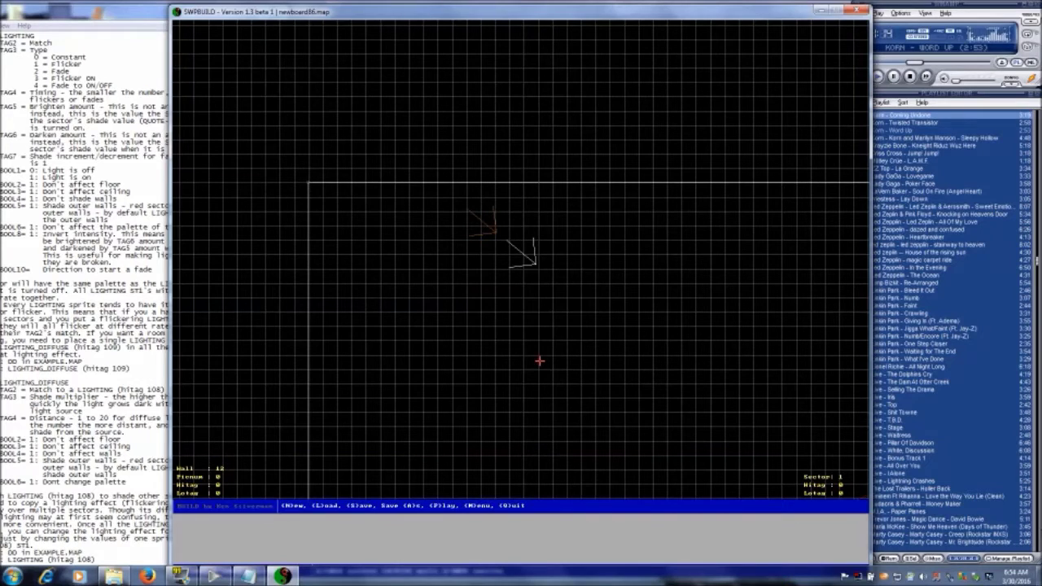
key(p)
key(Return)
key(Return)
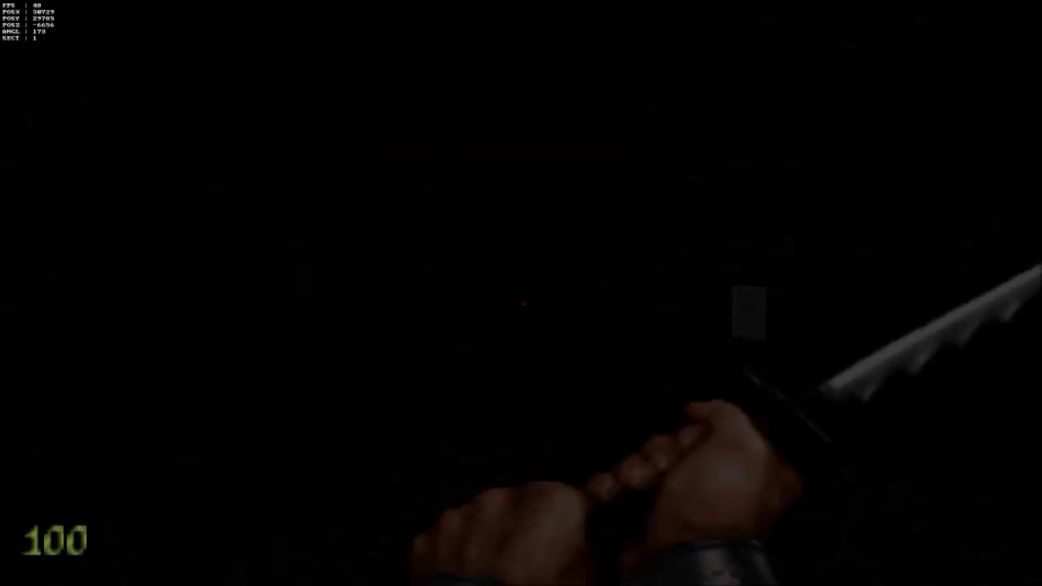
key(w)
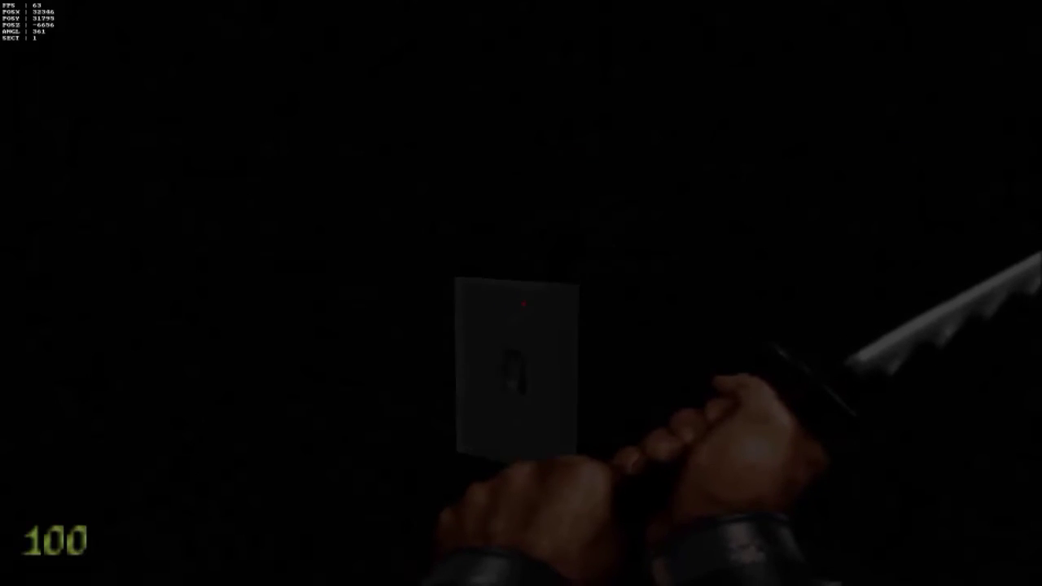
key(e)
key(s)
key(a)
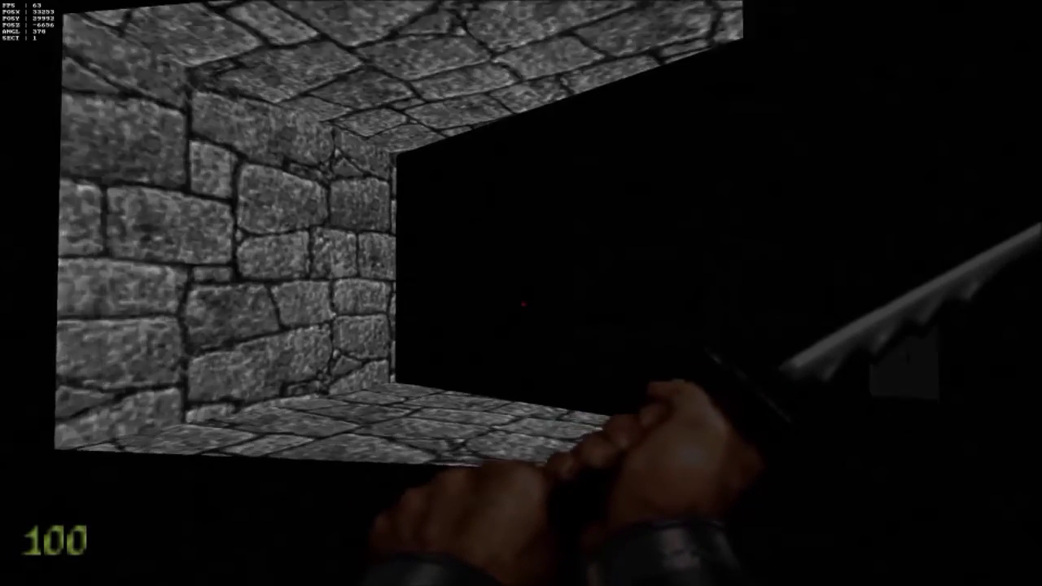
key(d)
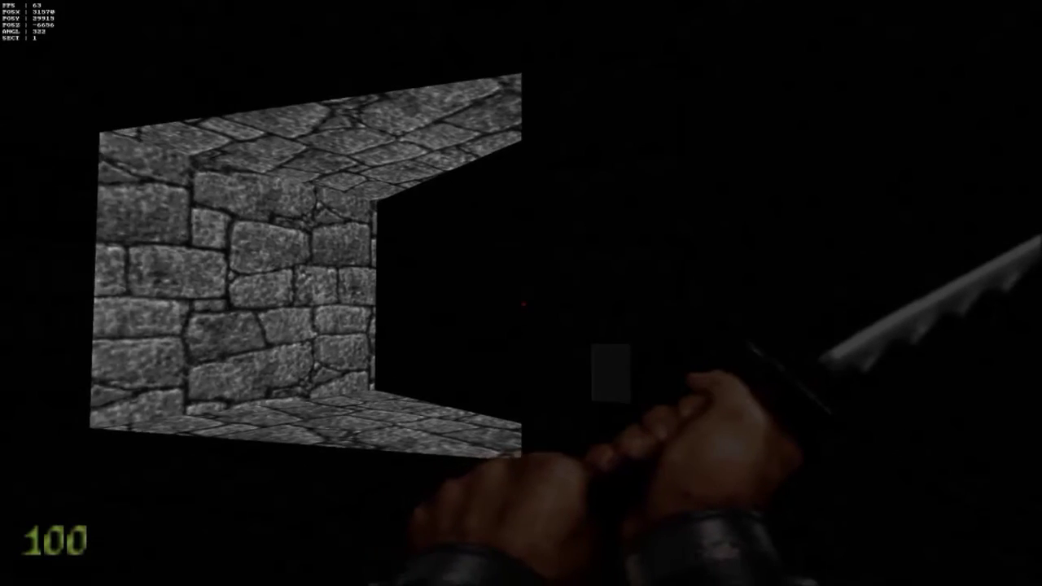
- Quit the play test and return to the map editor
key(Escape)
key(Up)
key(Return)
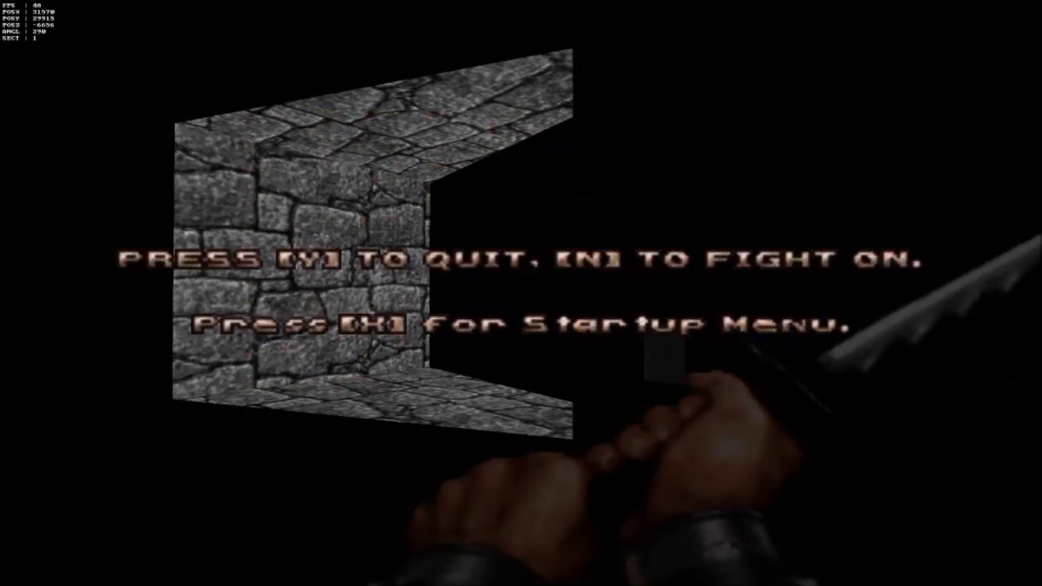
key(y)
key(Return)
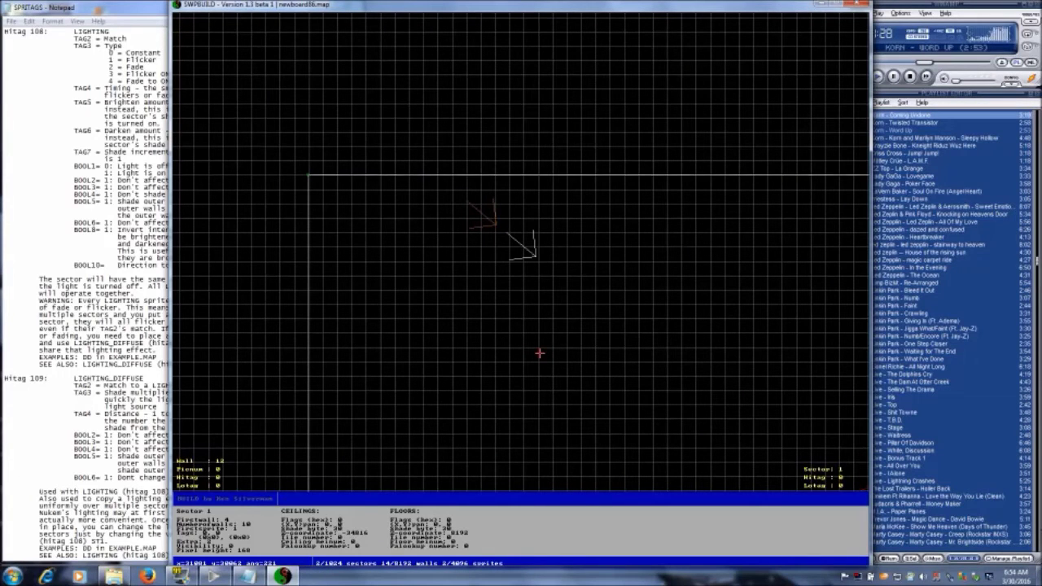
- Set the lighting sprite's boolean tag 1 to 1 so the light starts on
key(KP_Enter)
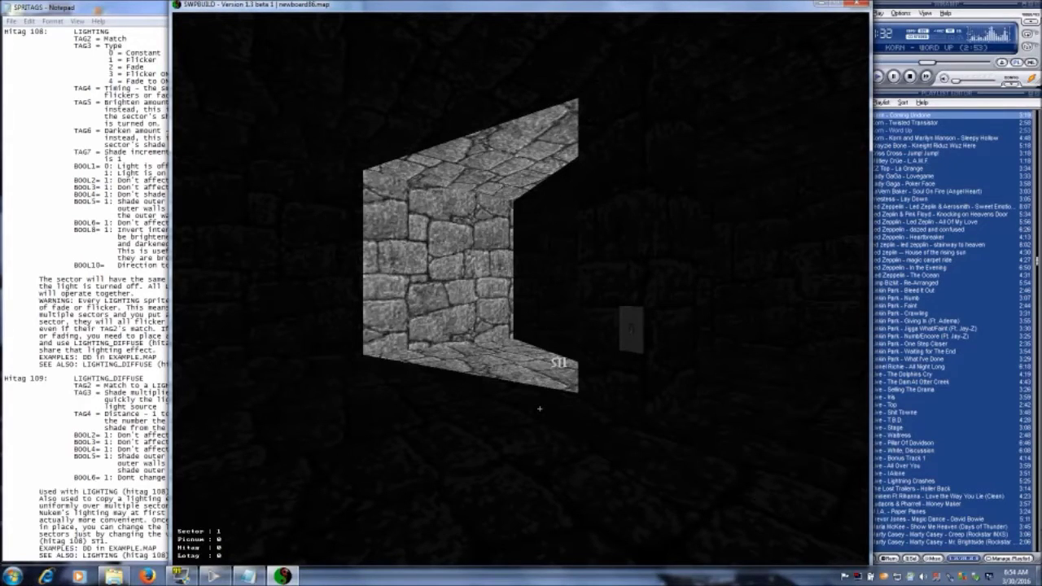
key(KP_Enter)
key(z)
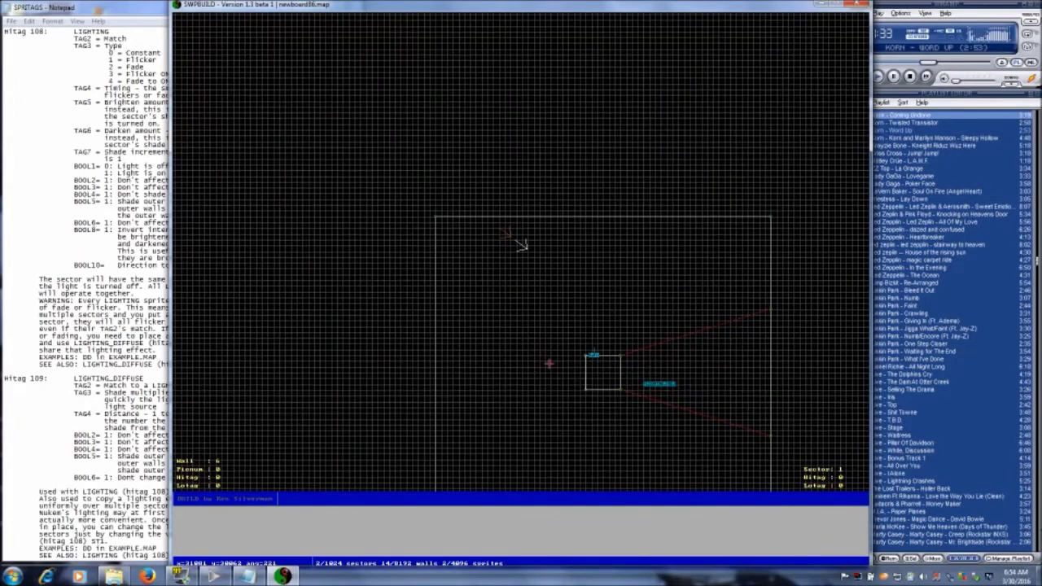
right_click(656, 390)
key(a)
key(semicolon+1)
text(1)
key(Return)
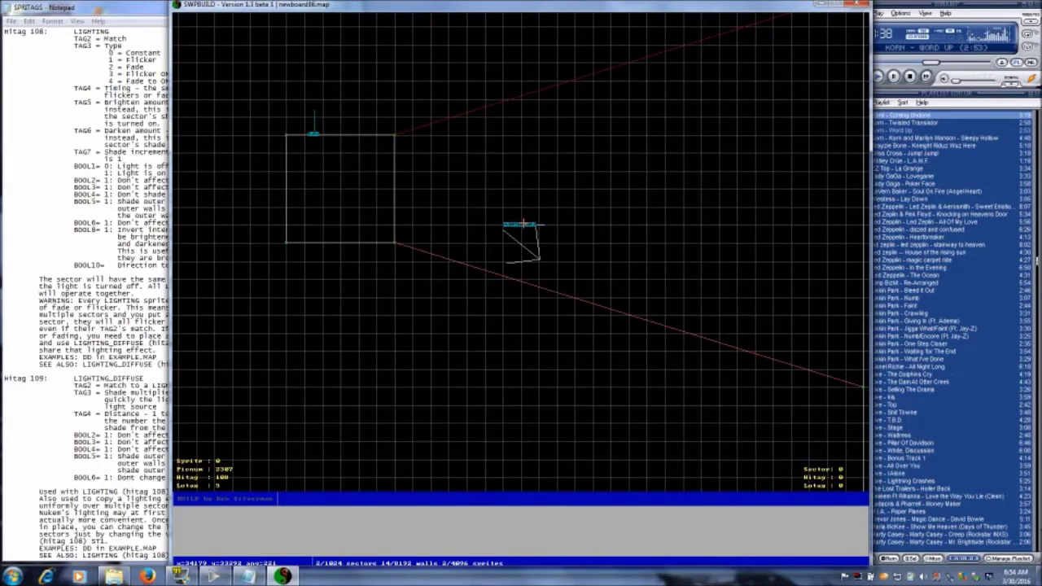
- Change the pillar's switch sprite to tile 552 in the 3D view
key(KP_Enter)
key(Down)
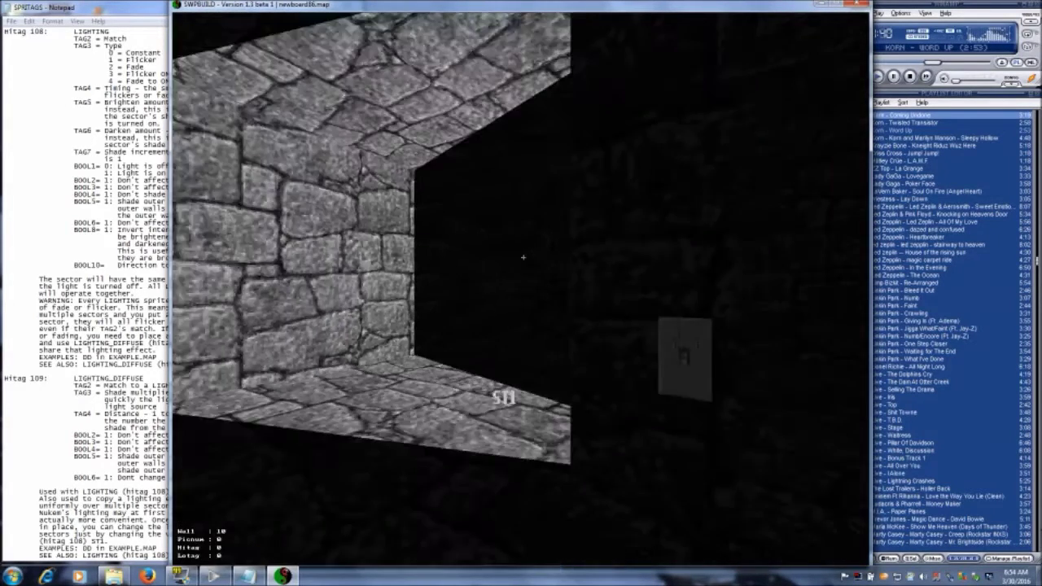
key(Right)
key(Up)
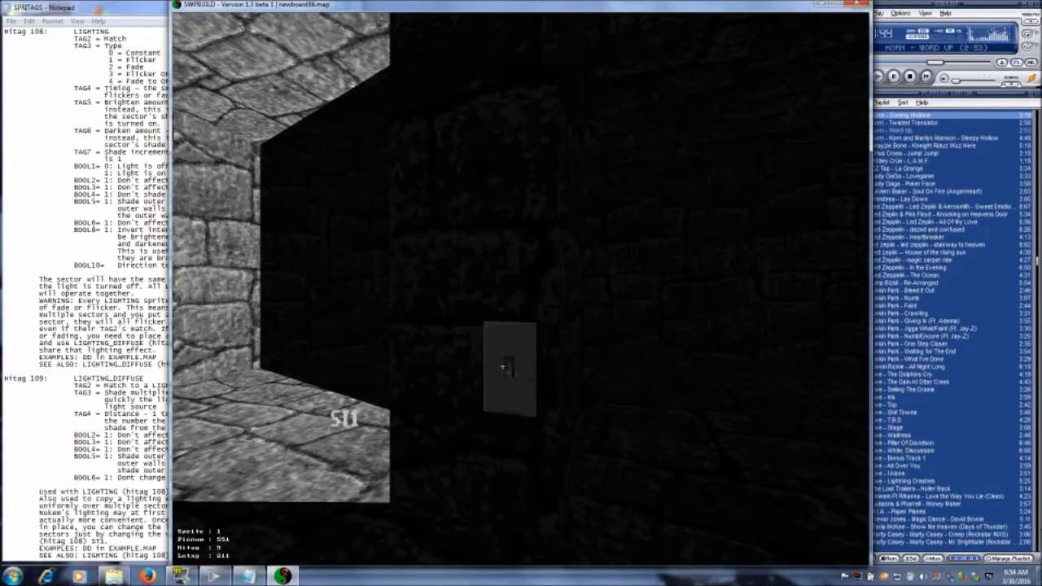
key(v)
key(Right)
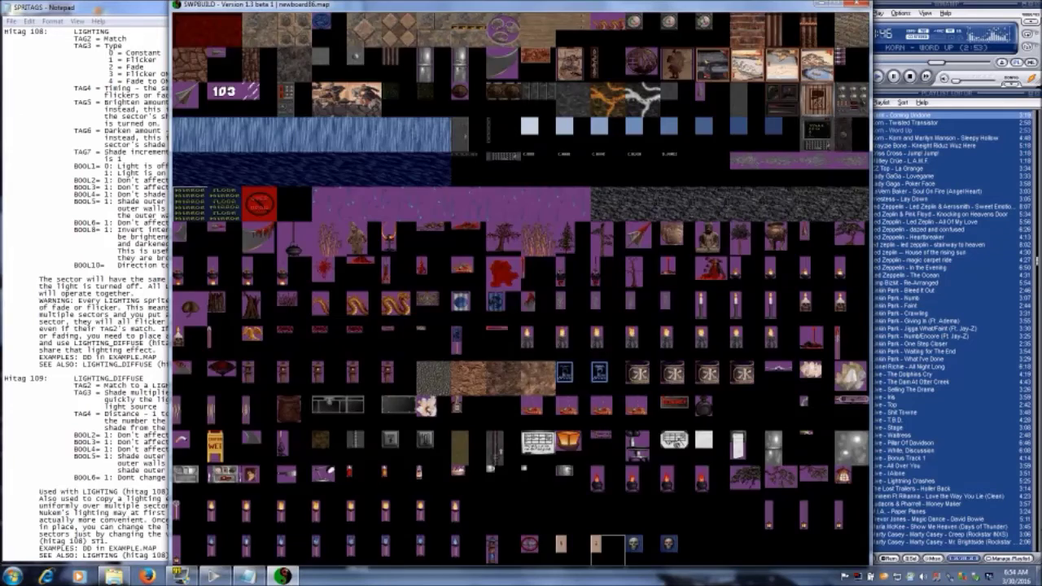
key(Return)
- Return to the 2D map and launch another play test to check the light's starting state
key(Up)
key(Down)
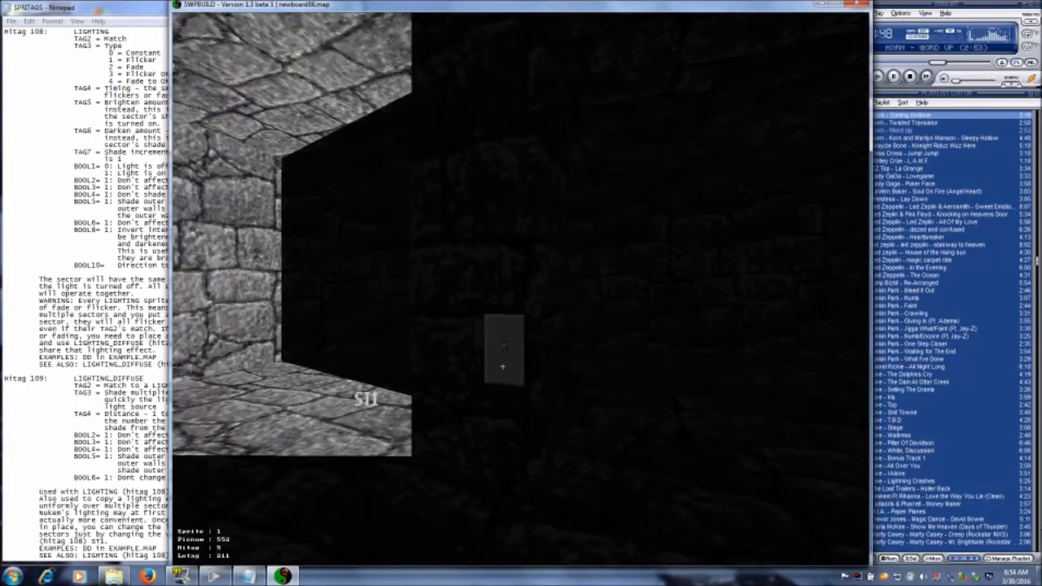
key(Left)
key(KP_Enter)
key(Escape)
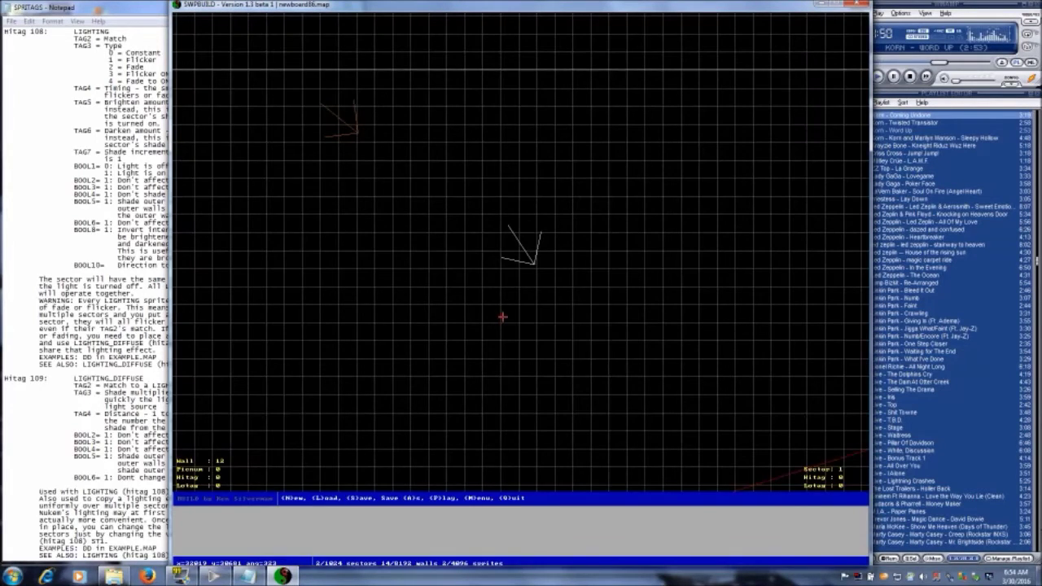
key(p)
key(Return)
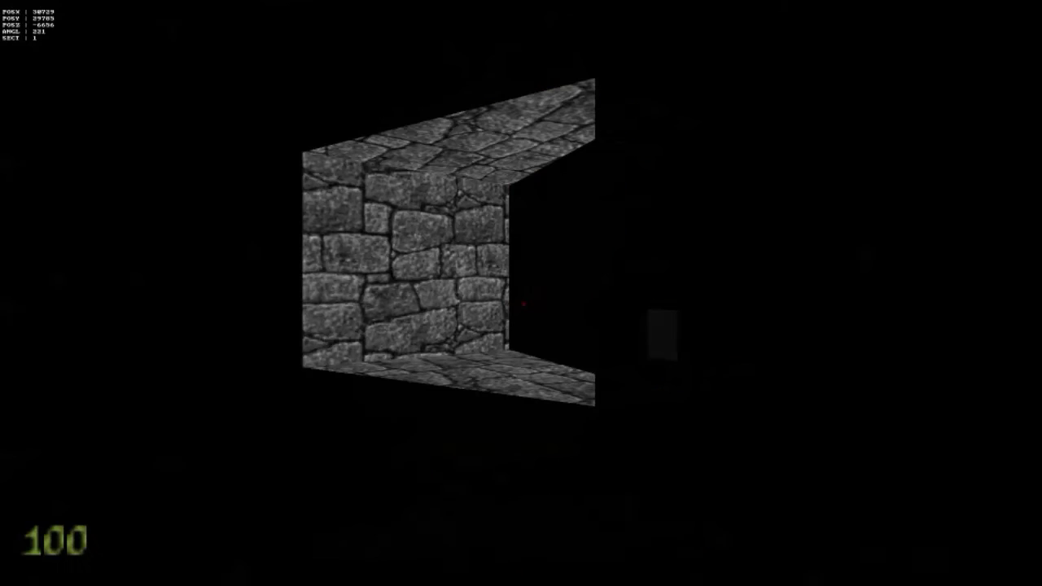
- Approach the pillar switch in the play test and check how the wedge's light behaves
key(Right)
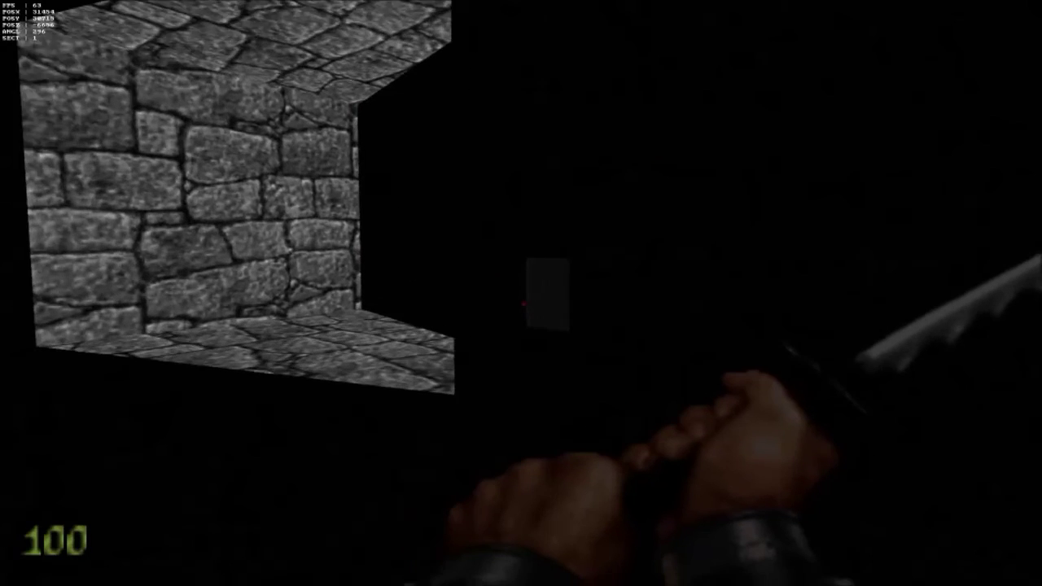
key(e)
key(s)
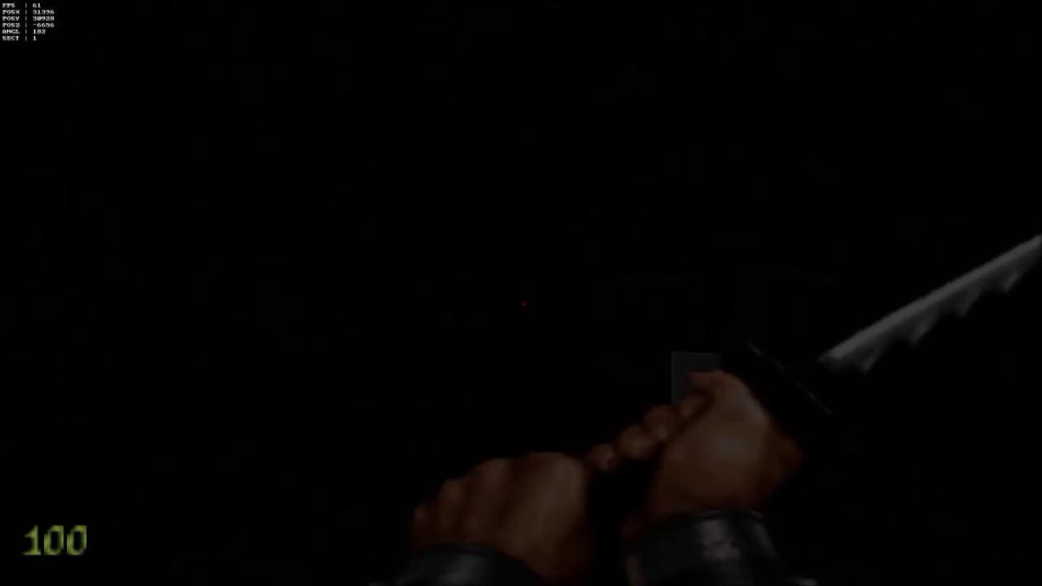
- Quit the play test and return to the map editor
key(Escape)
key(Up)
key(Return)
key(y)
key(Return)
key(Return)
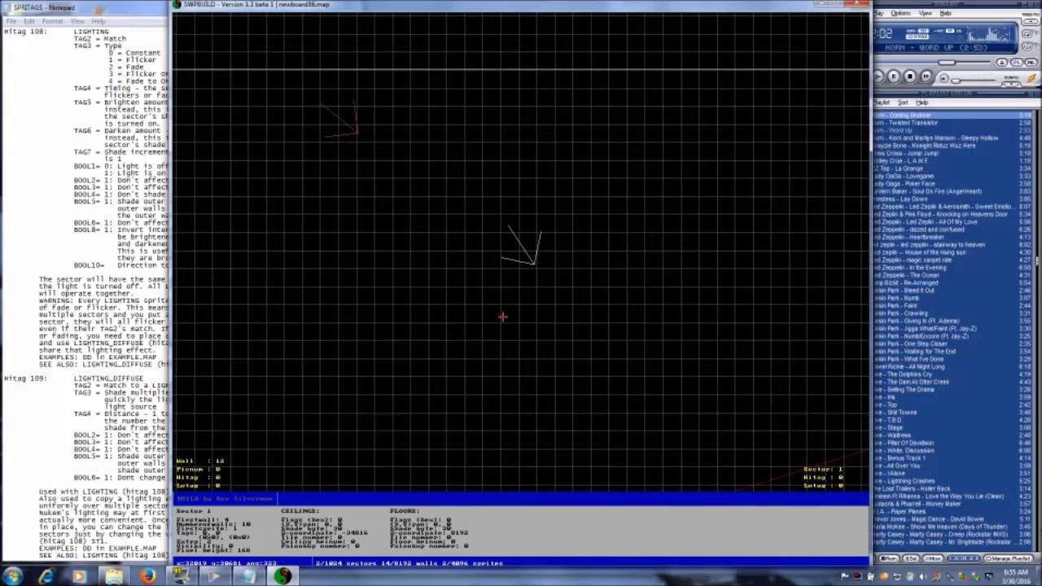
- Set the lighting sprite's tag 3 to 1 for flicker and its timing tag 4 to 9
key(z)
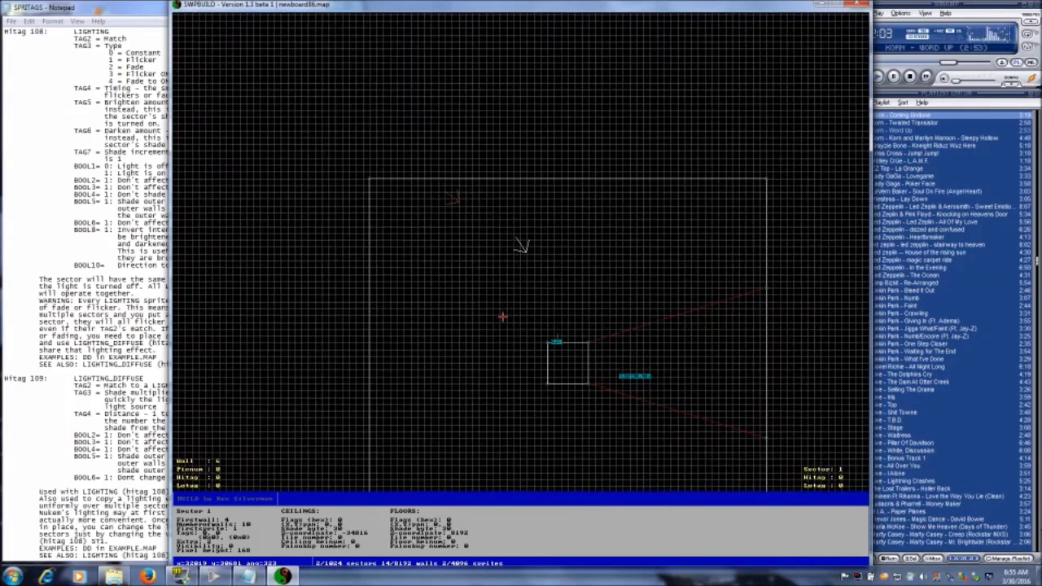
right_click(627, 386)
key(a)
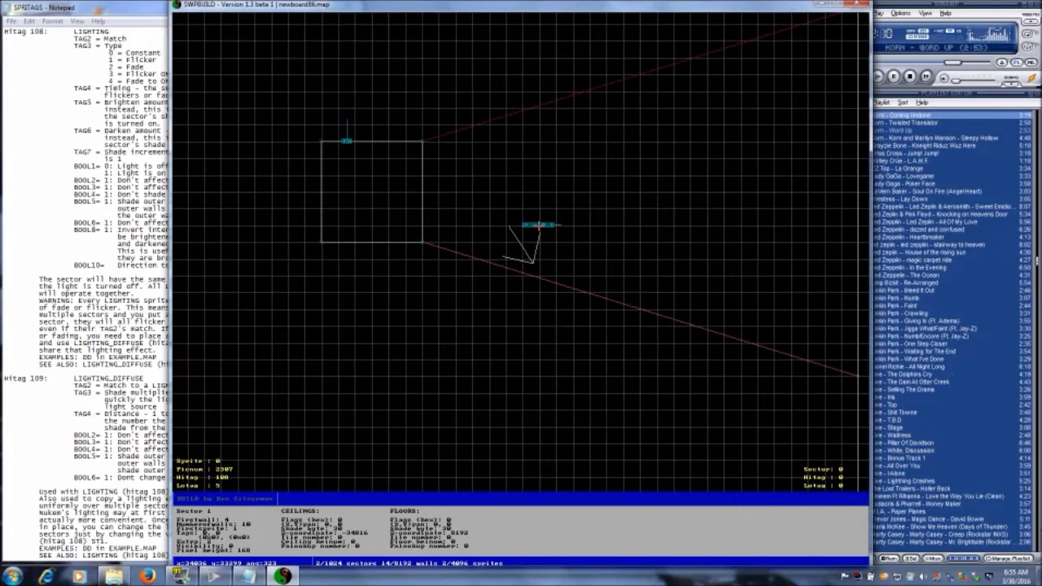
key(3)
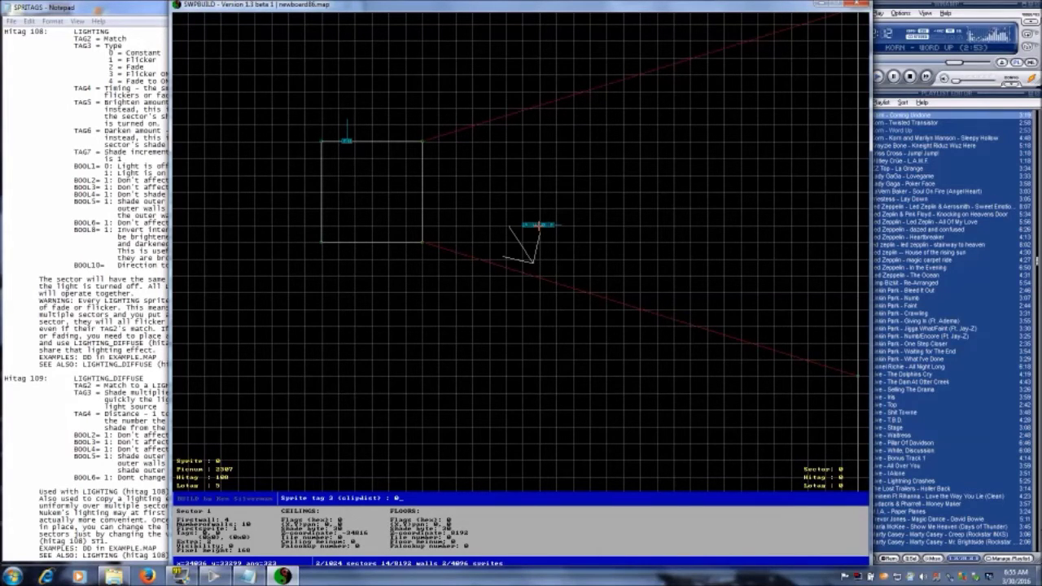
text(1)
key(Return)
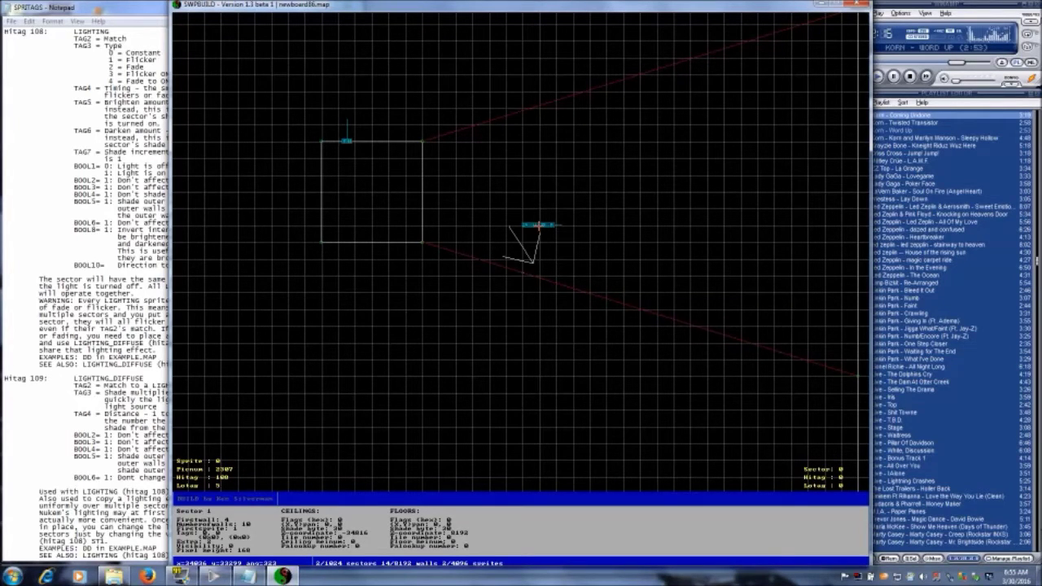
key(4)
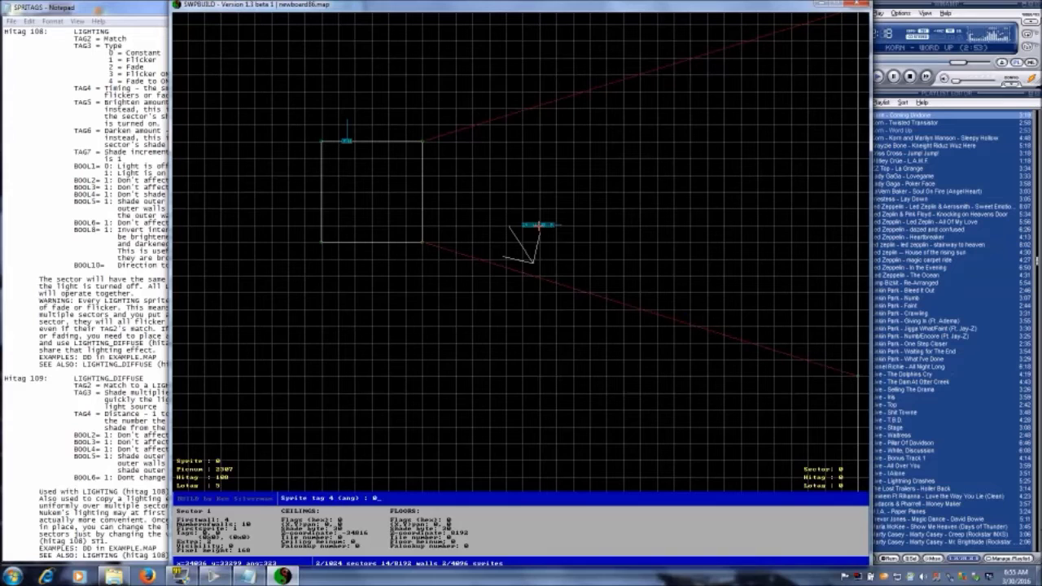
text(9)
key(Return)
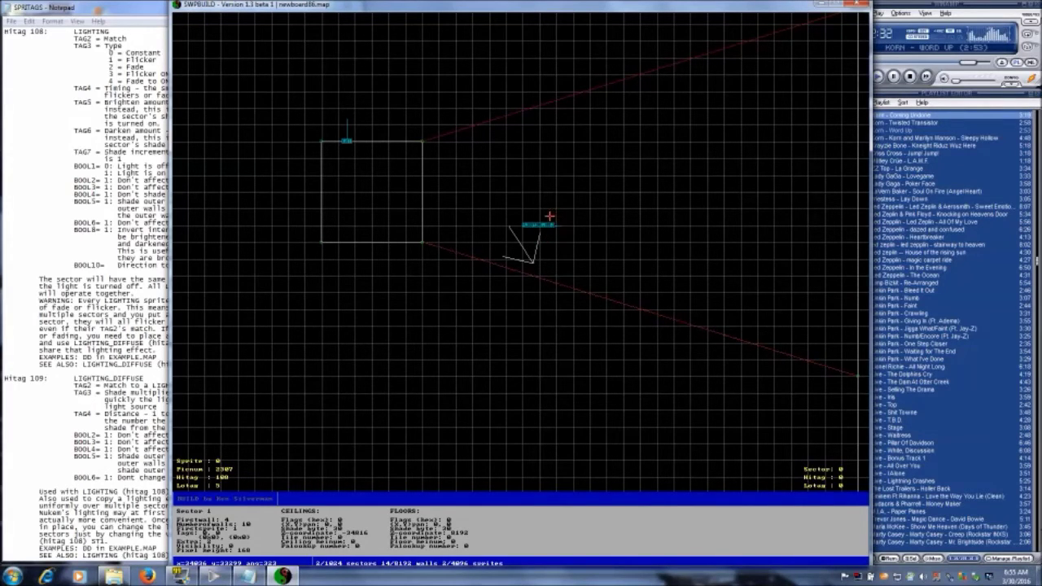
- Launch a play test of the map with the flicker settings
key(Escape)
key(p)
key(Return)
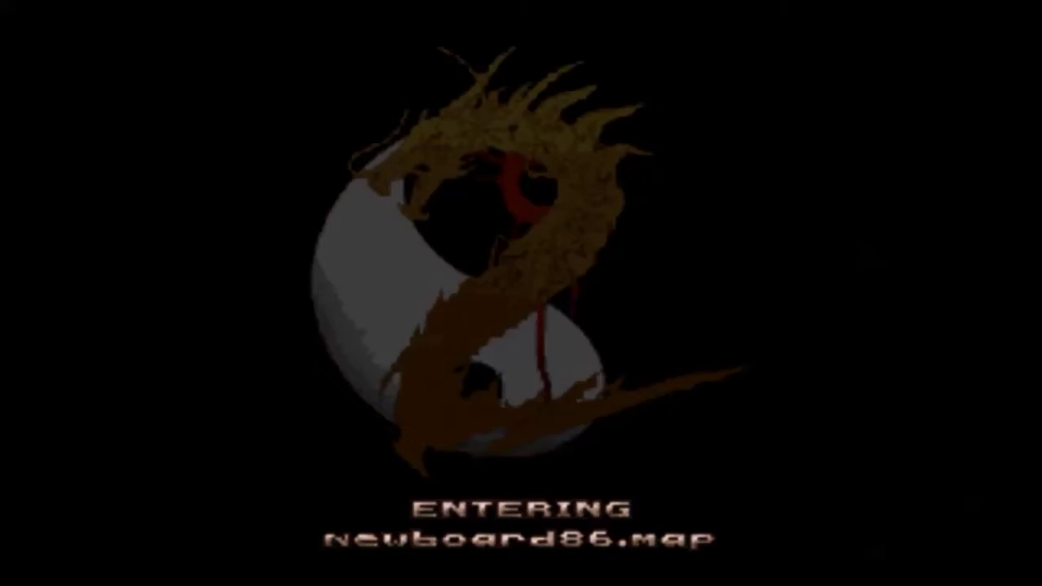
- Walk around the dark room and up to the pillar switch to examine the wedge's flicker effect
key(w)
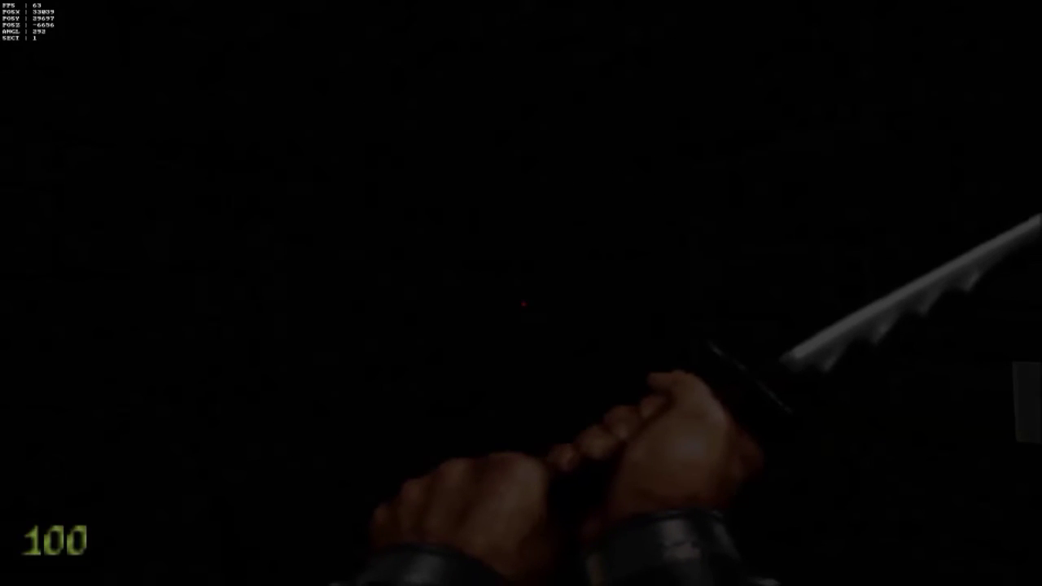
key(d)
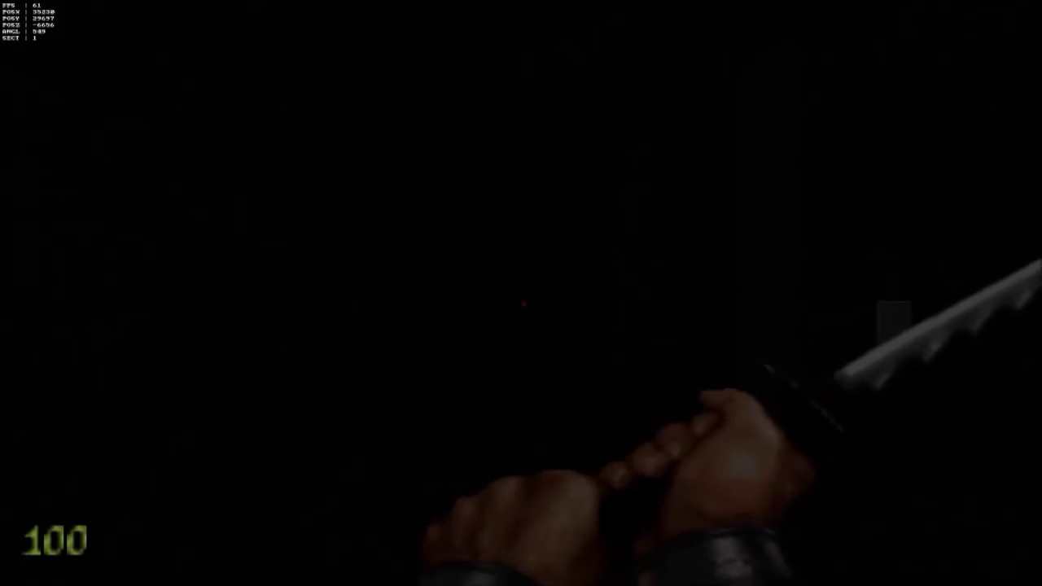
key(a)
key(d)
key(w)
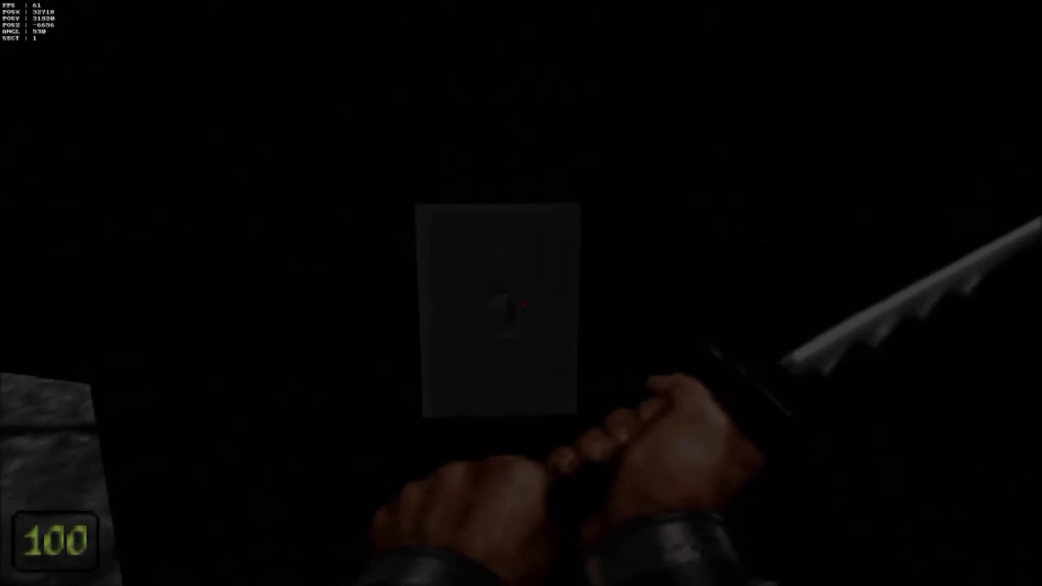
key(s)
key(s)
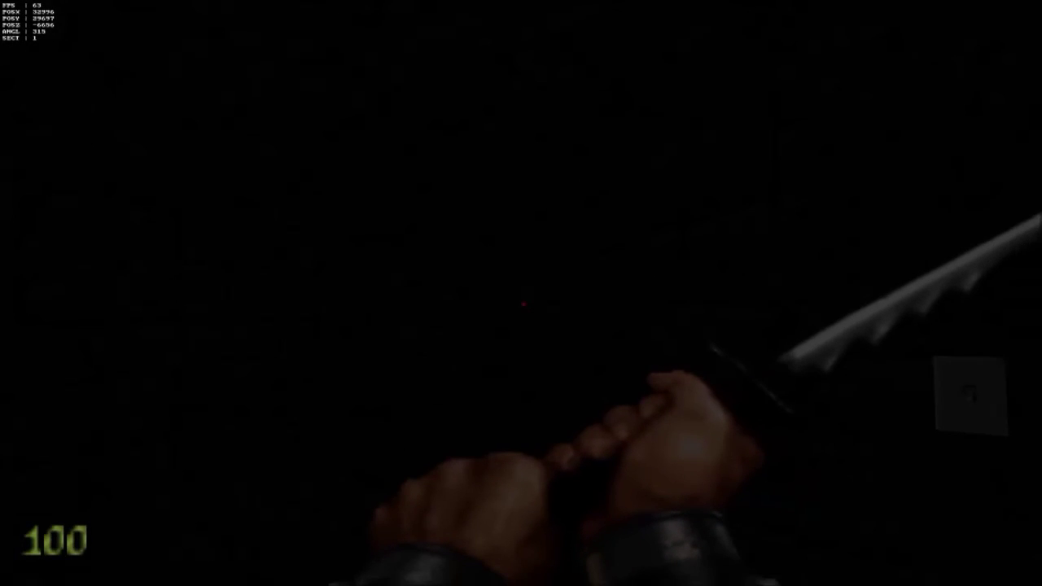
- Exit the flicker play test and go back to the 2D map
key(Escape)
key(Up)
key(Return)
key(y)
key(Return)
key(Return)
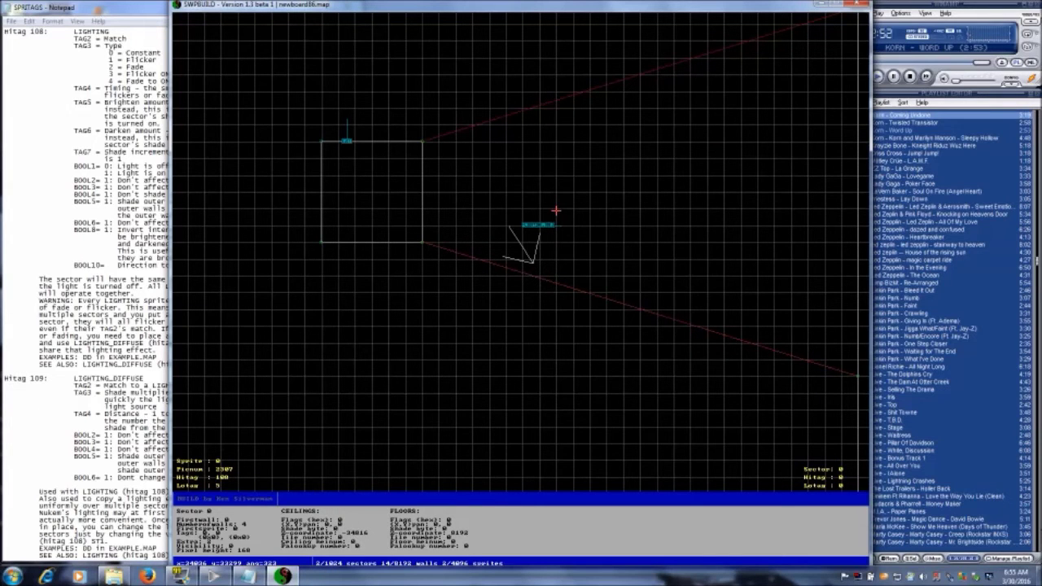